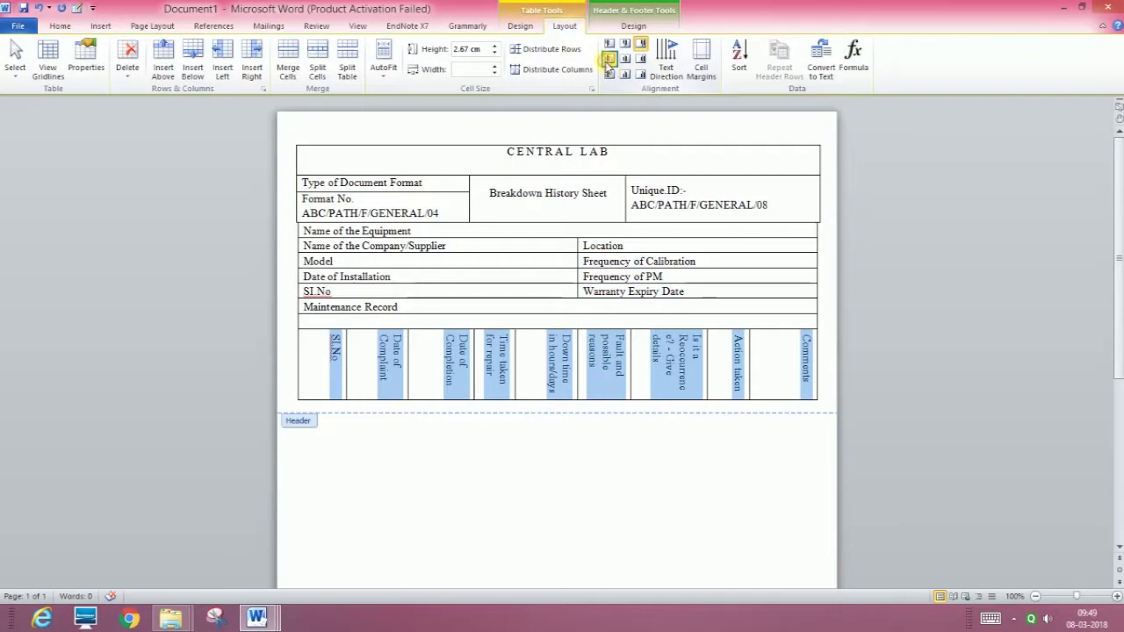
# - Create a new Word document on the desktop named ABC LAB
pyautogui.click(110, 62)
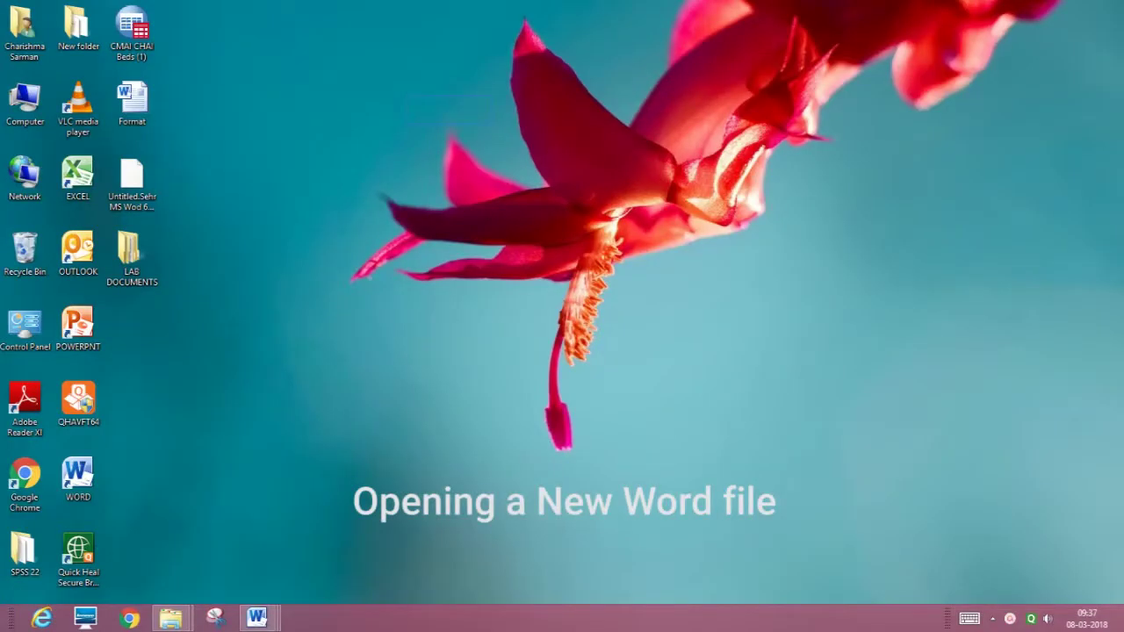
pyautogui.rightClick(449, 111)
pyautogui.moveTo(351, 258)
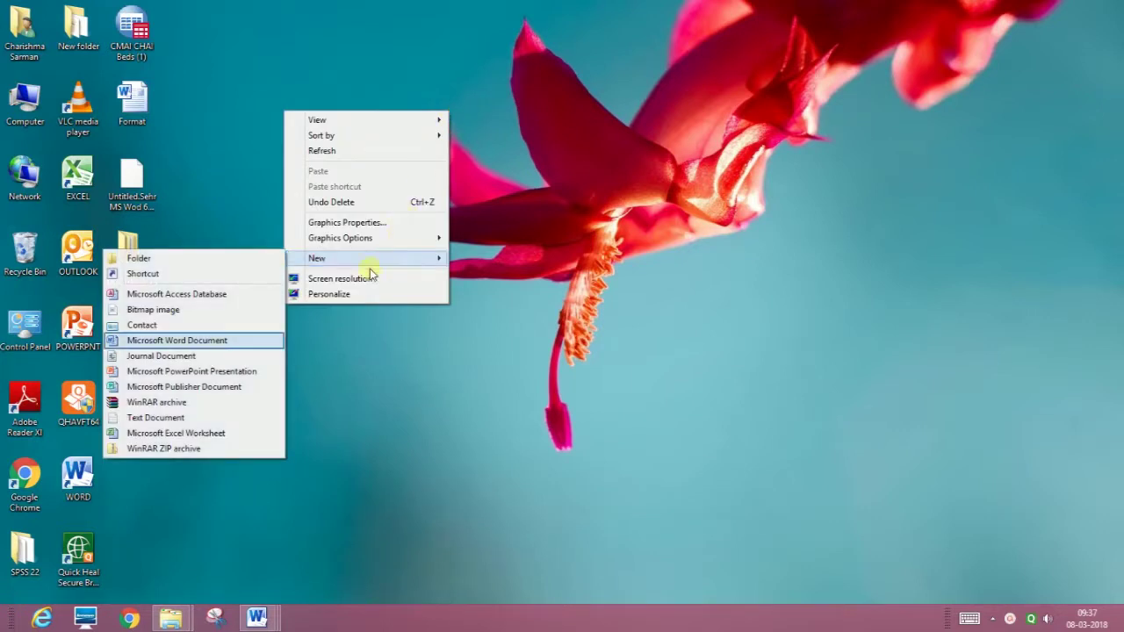
pyautogui.click(205, 347)
pyautogui.write('AA')
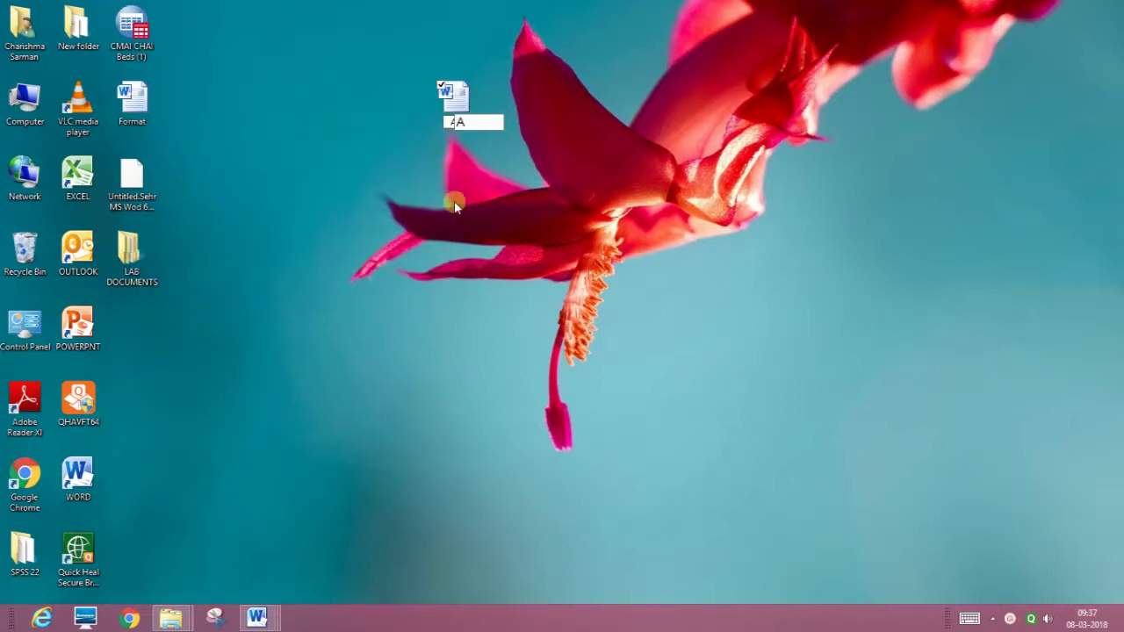
pyautogui.write('BC')
pyautogui.write(' L')
pyautogui.write('AB')
pyautogui.press('Return')
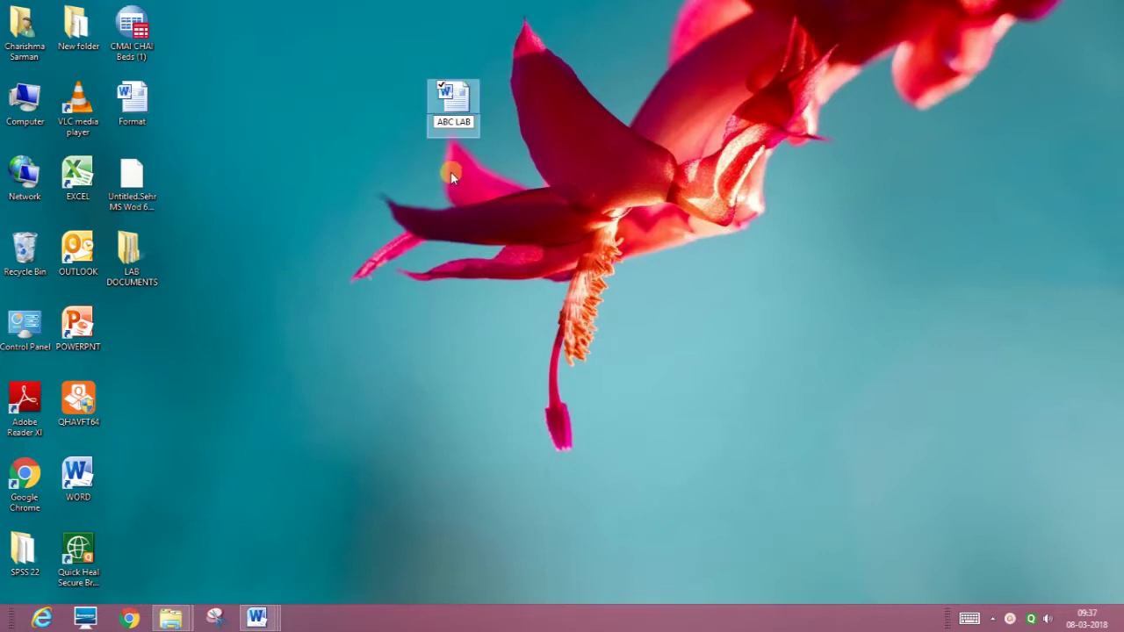
# - Open the ABC LAB document in Word from its right-click menu
pyautogui.click(464, 95)
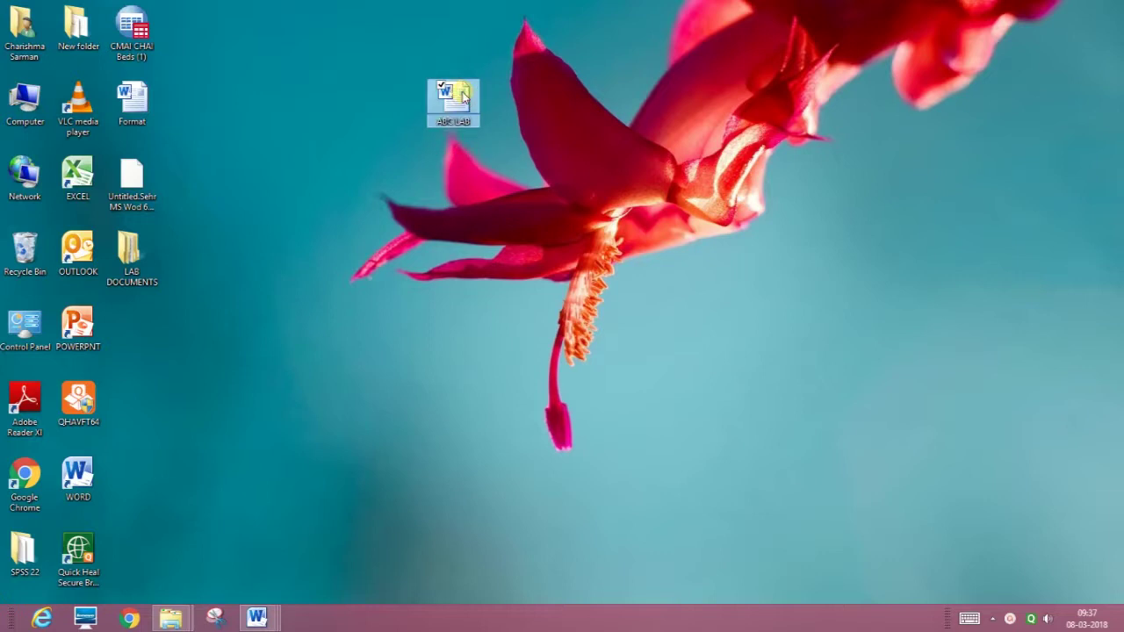
pyautogui.rightClick(463, 95)
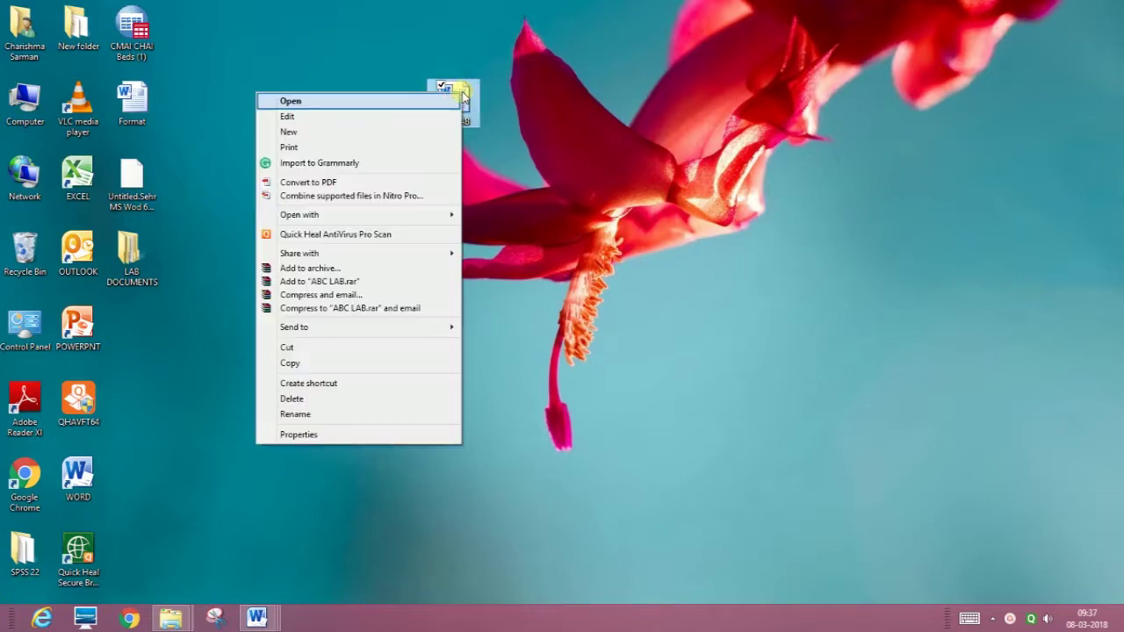
pyautogui.click(414, 102)
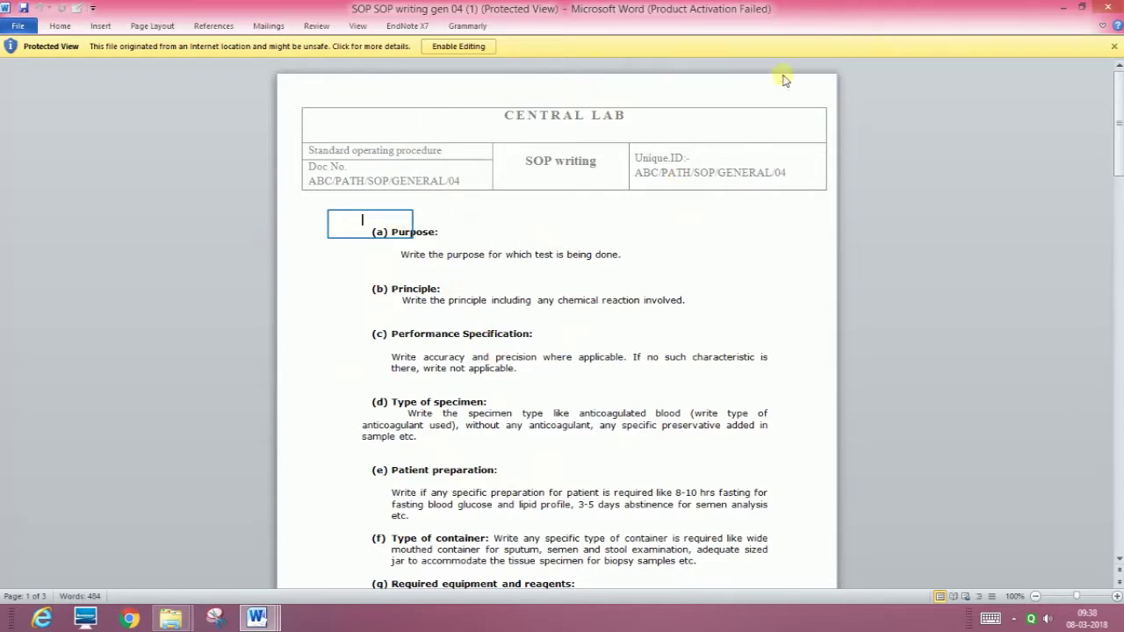
# - Review the SOP reference text, then minimise it to reveal the ABC LAB window
pyautogui.moveTo(363, 221); pyautogui.dragTo(522, 538)
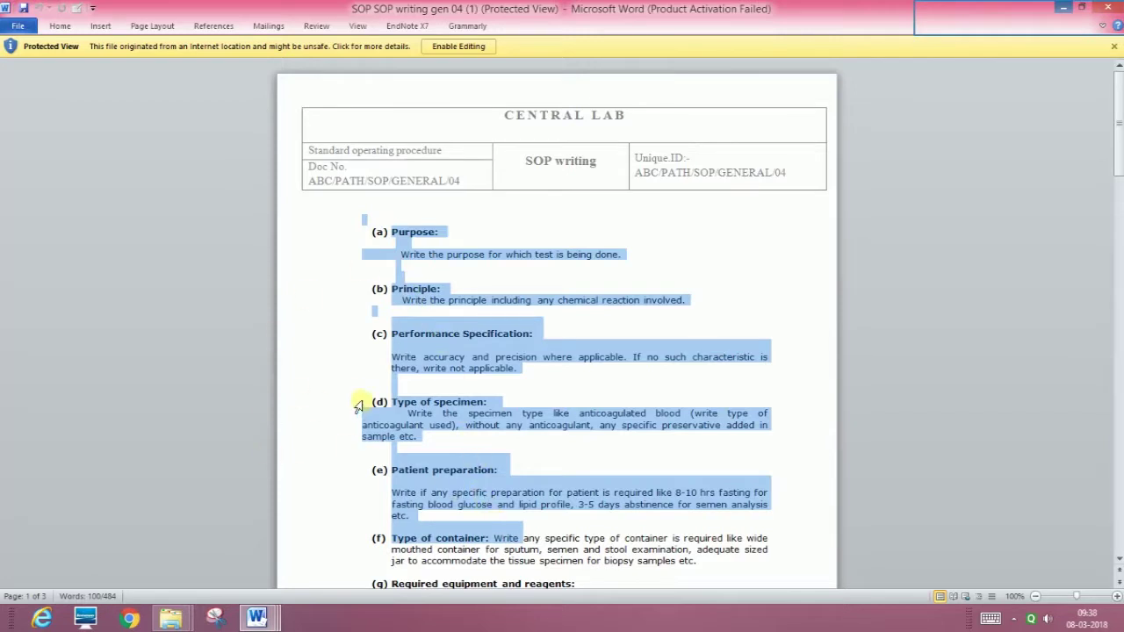
pyautogui.click(1065, 7)
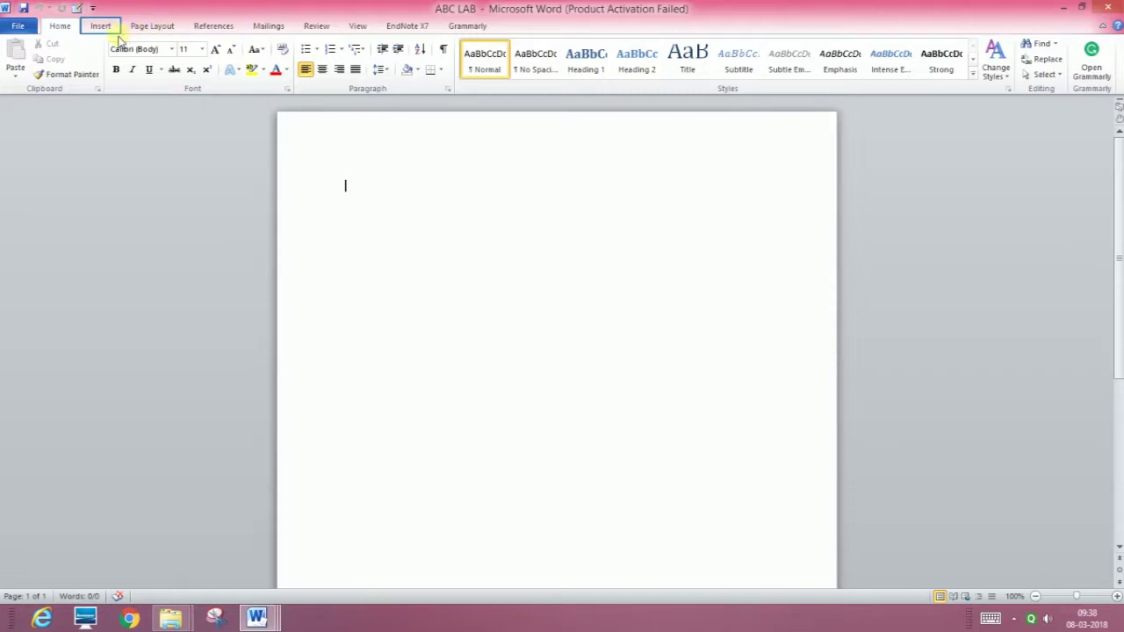
# - Insert the Conservative cover page design
pyautogui.click(100, 27)
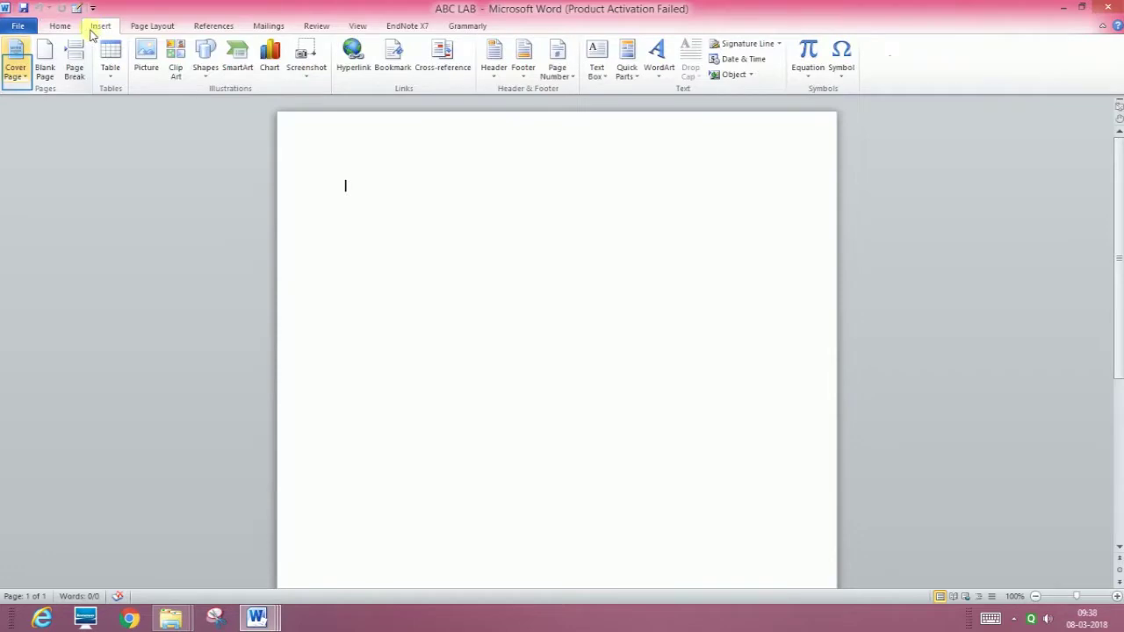
pyautogui.click(14, 64)
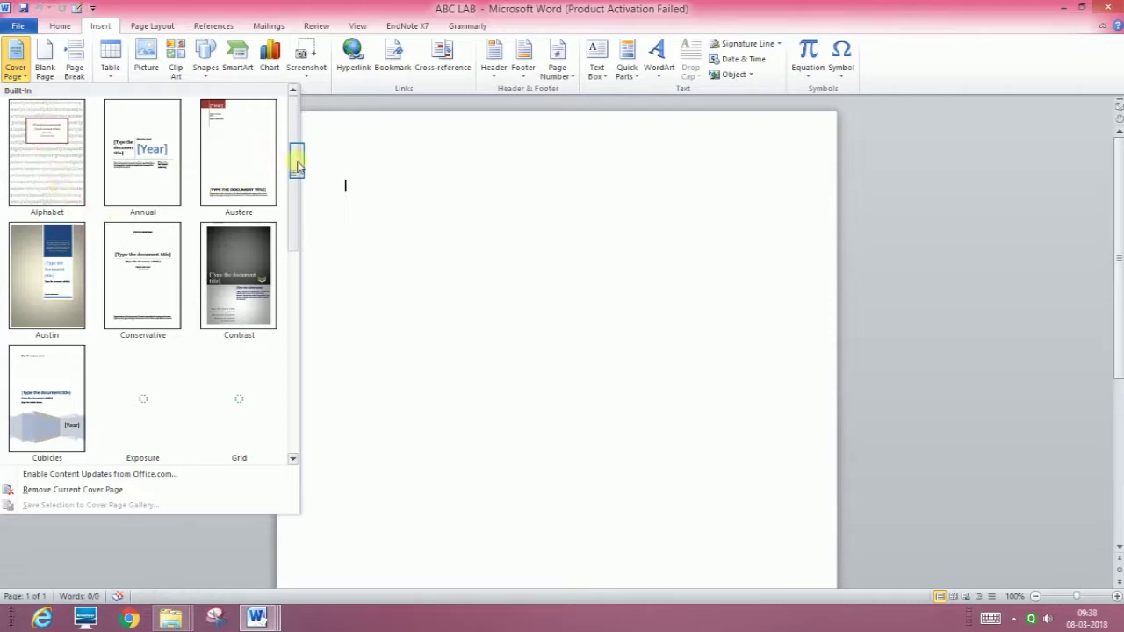
pyautogui.click(133, 239)
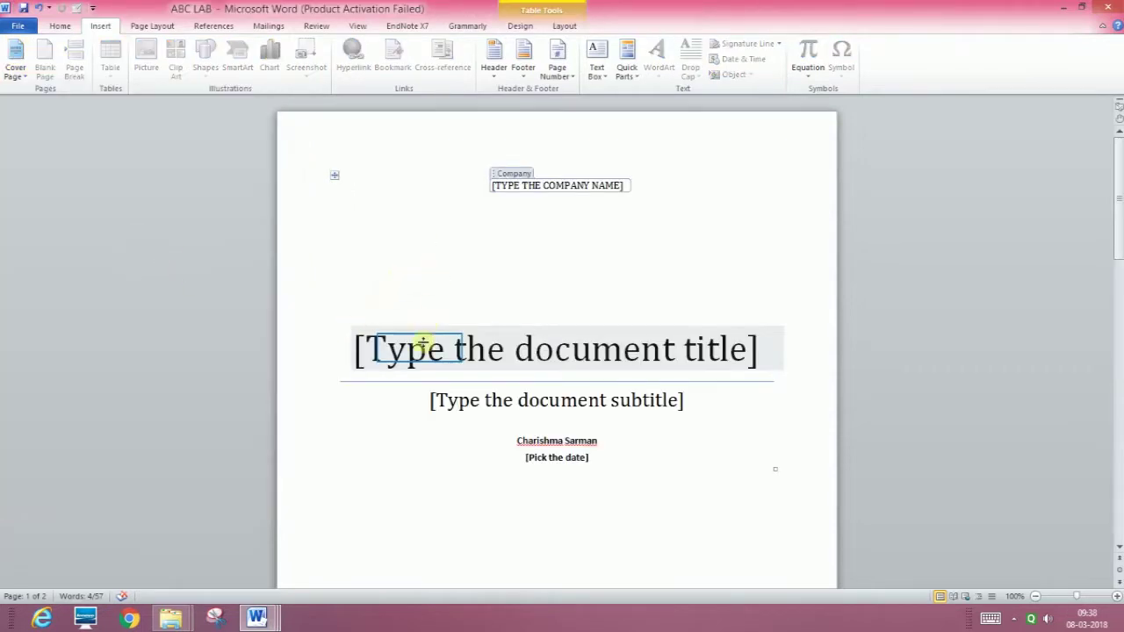
# - Title the cover page ABC LAB with subtitle TYPE -CONTROLLED, selecting the author and date rows
pyautogui.click(417, 349)
pyautogui.write('ABC LA')
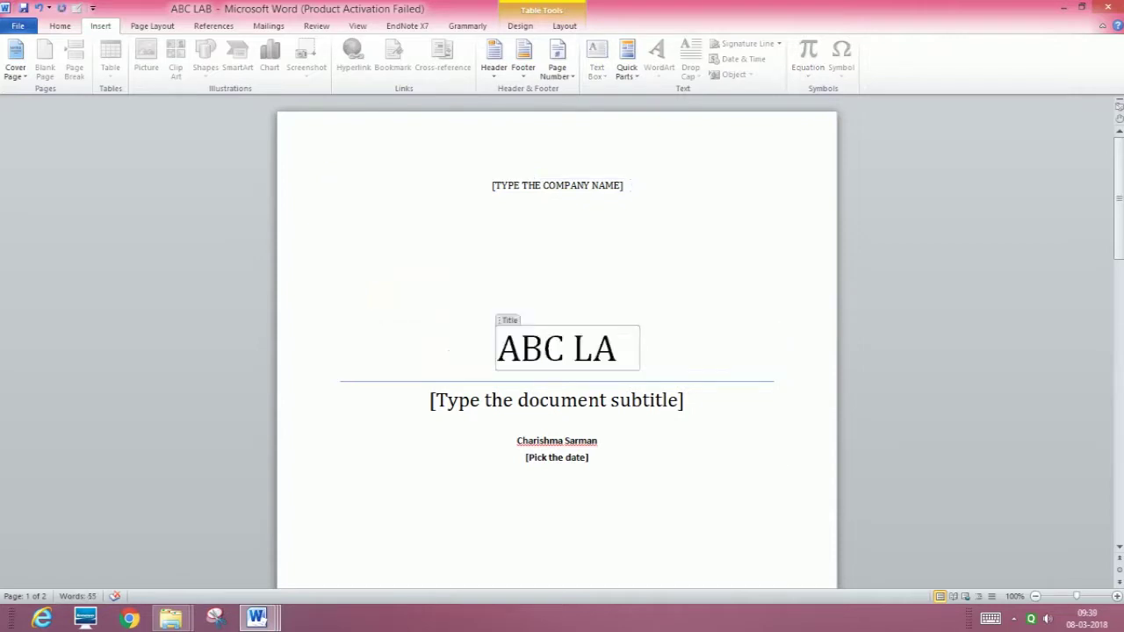
pyautogui.write('B')
pyautogui.press('Tab')
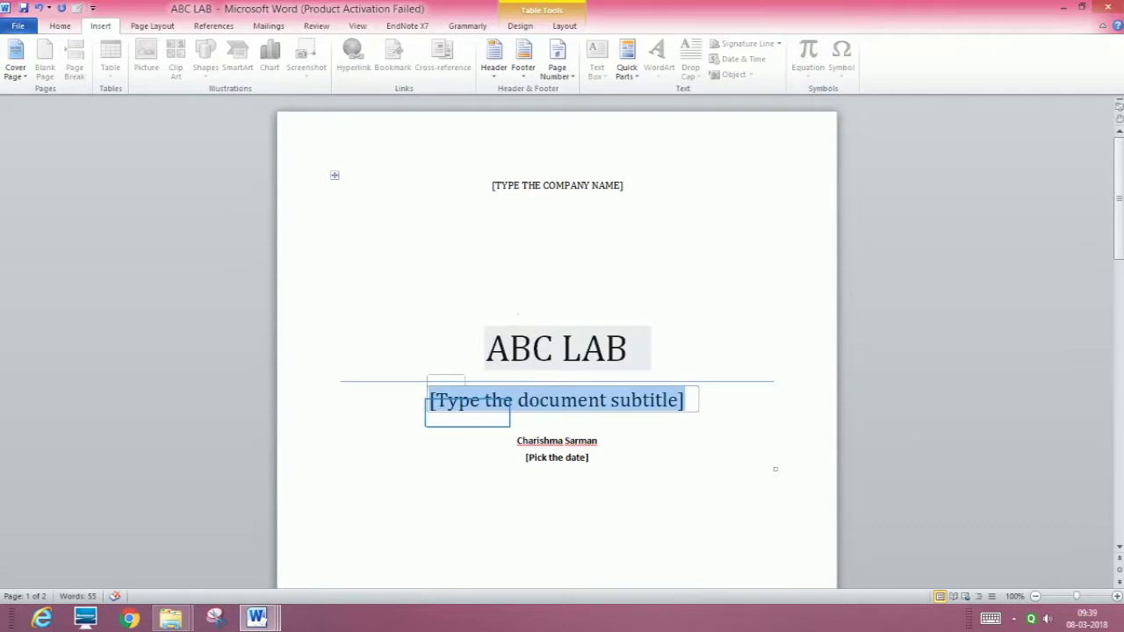
pyautogui.write('TYPE -CONTROLLED')
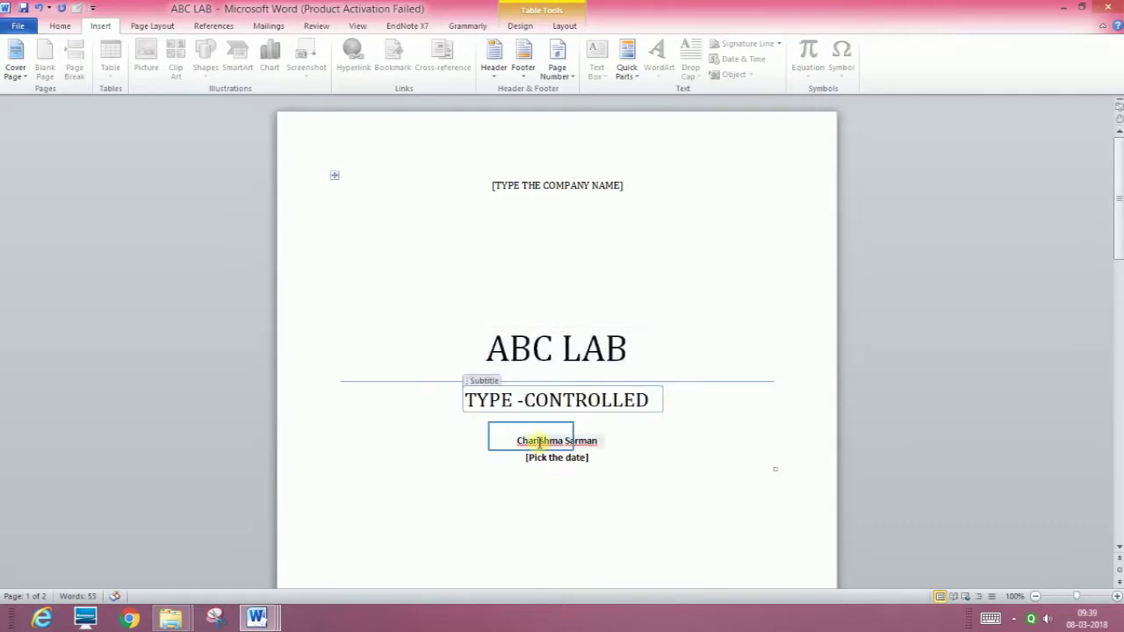
pyautogui.press('Tab')
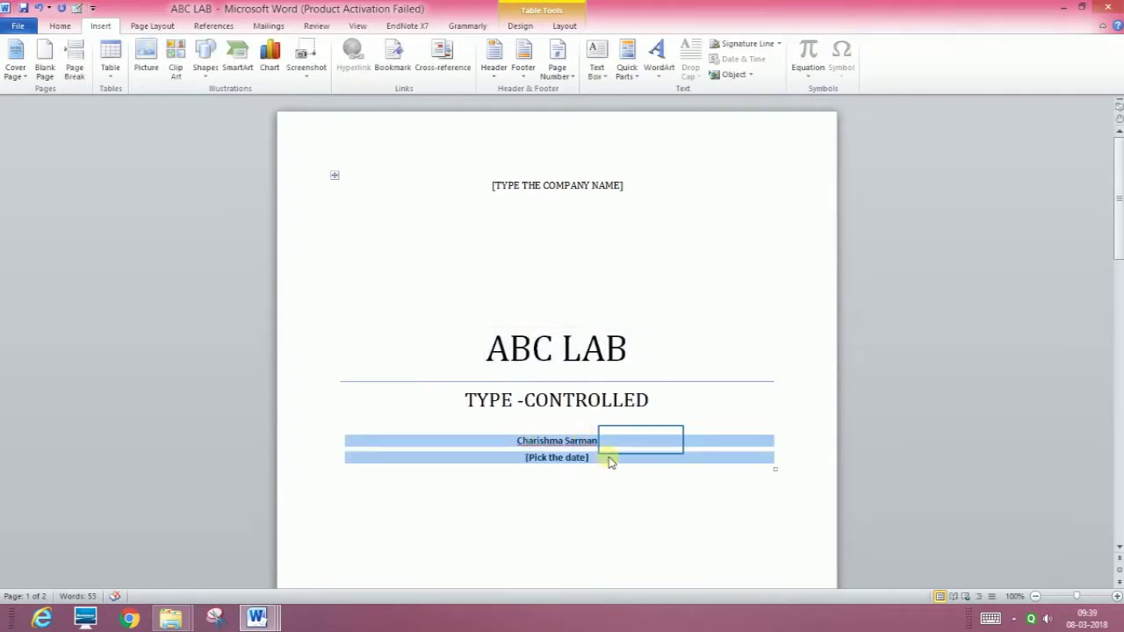
pyautogui.rightClick(629, 441)
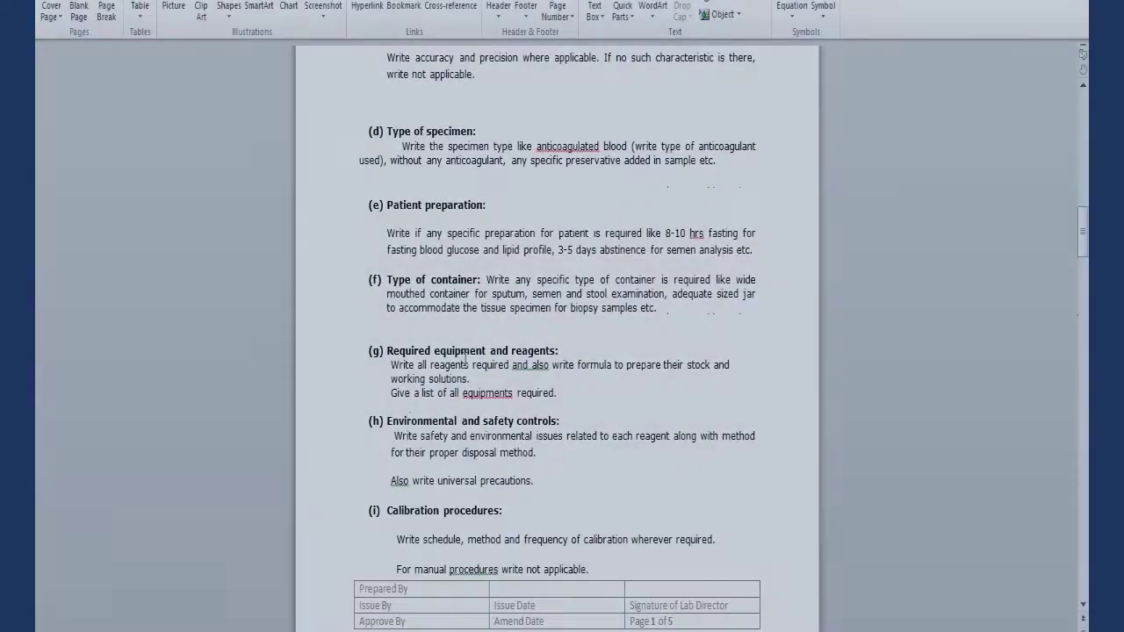
# - Scroll past the trimmed cover page to reach ABC LAB's blank second page
pyautogui.scroll(-5, 456, 340)
pyautogui.scroll(-5, 456, 341)
pyautogui.scroll(-5, 456, 340)
pyautogui.scroll(-5, 456, 340)
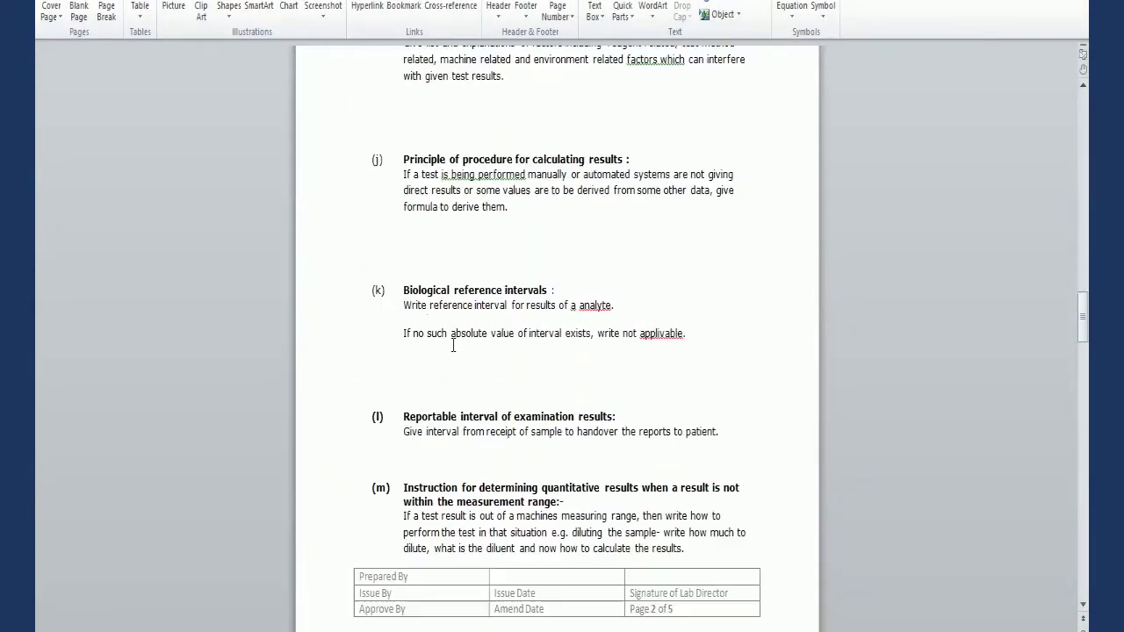
pyautogui.scroll(-5, 456, 340)
pyautogui.scroll(-5, 455, 323)
pyautogui.scroll(-2, 456, 323)
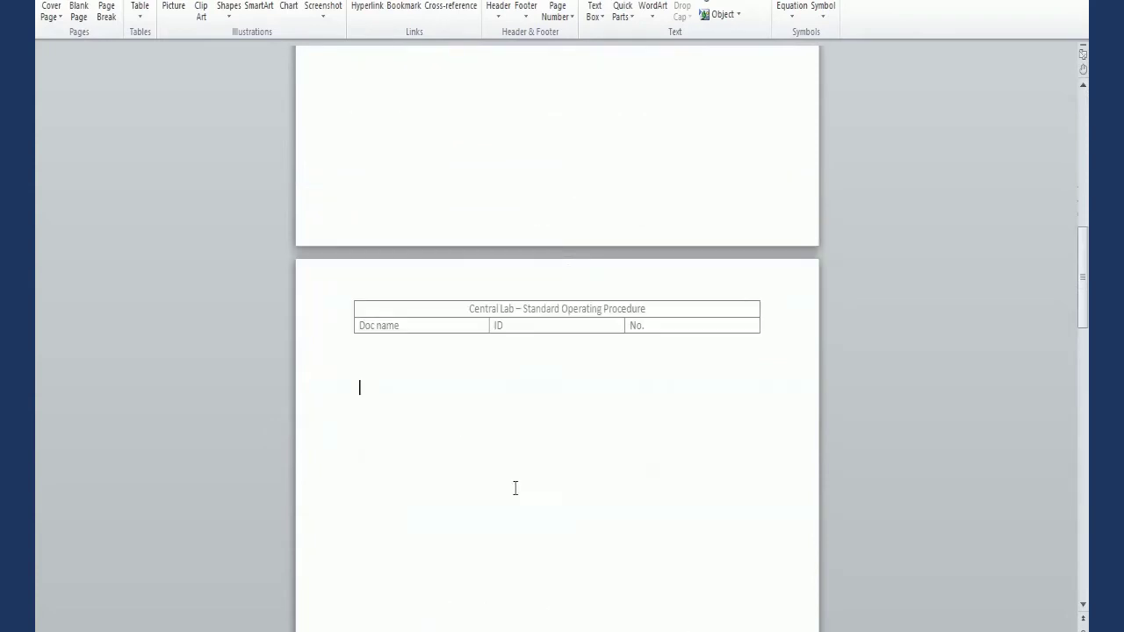
pyautogui.scroll(3, 519, 486)
pyautogui.scroll(5, 519, 486)
pyautogui.scroll(2, 519, 487)
pyautogui.scroll(3, 519, 486)
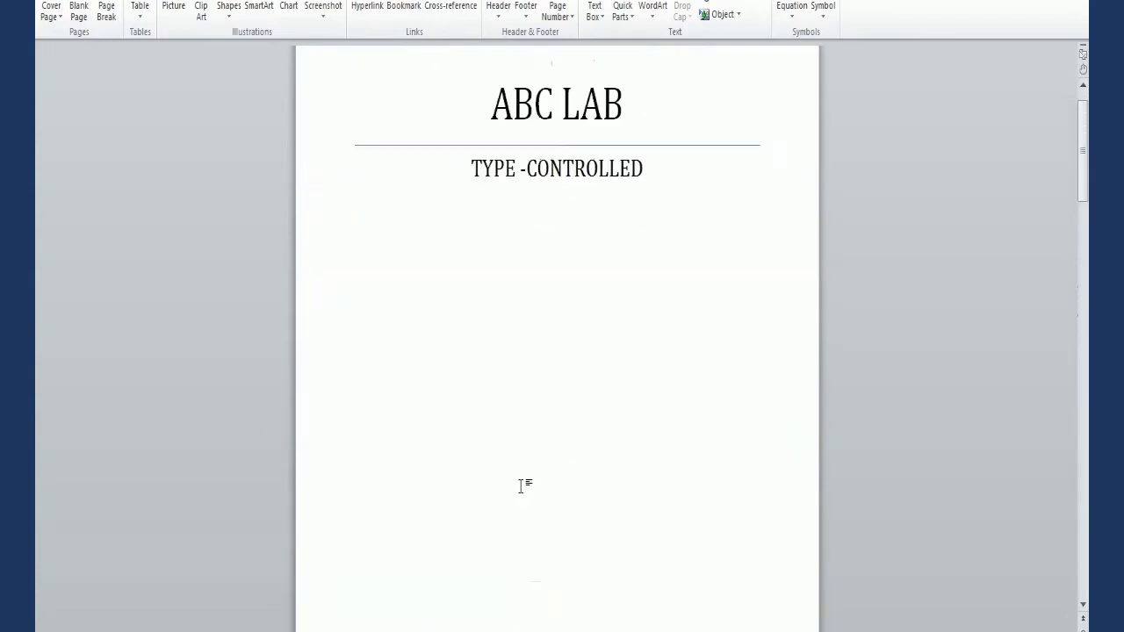
pyautogui.scroll(2, 519, 486)
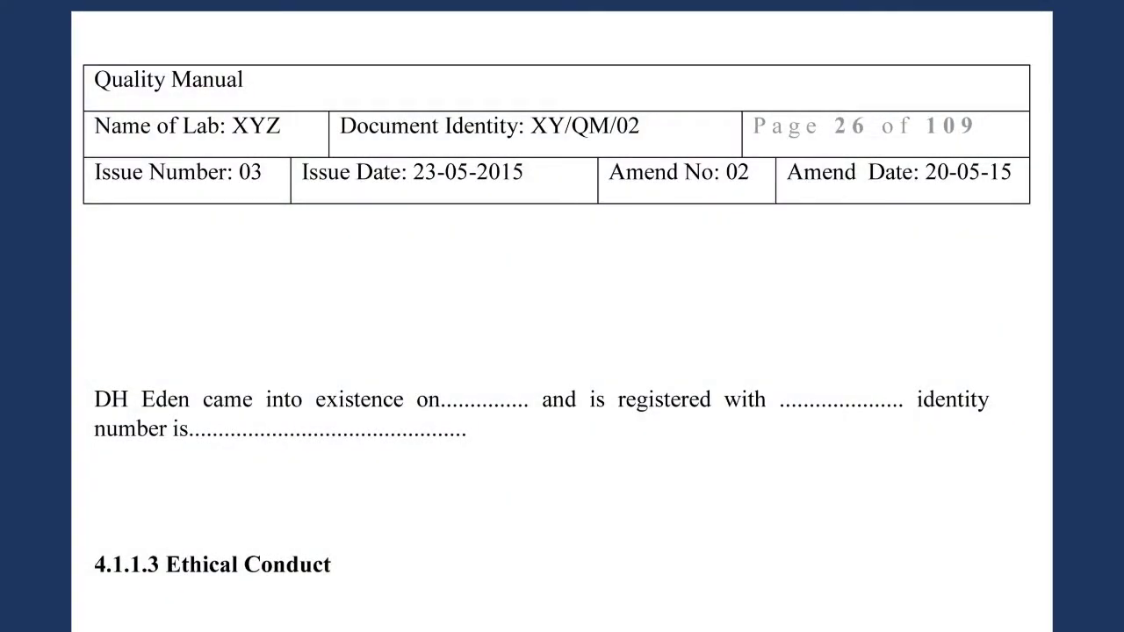
pyautogui.scroll(-3, 562, 316)
pyautogui.scroll(-3, 562, 316)
pyautogui.scroll(-2, 561, 316)
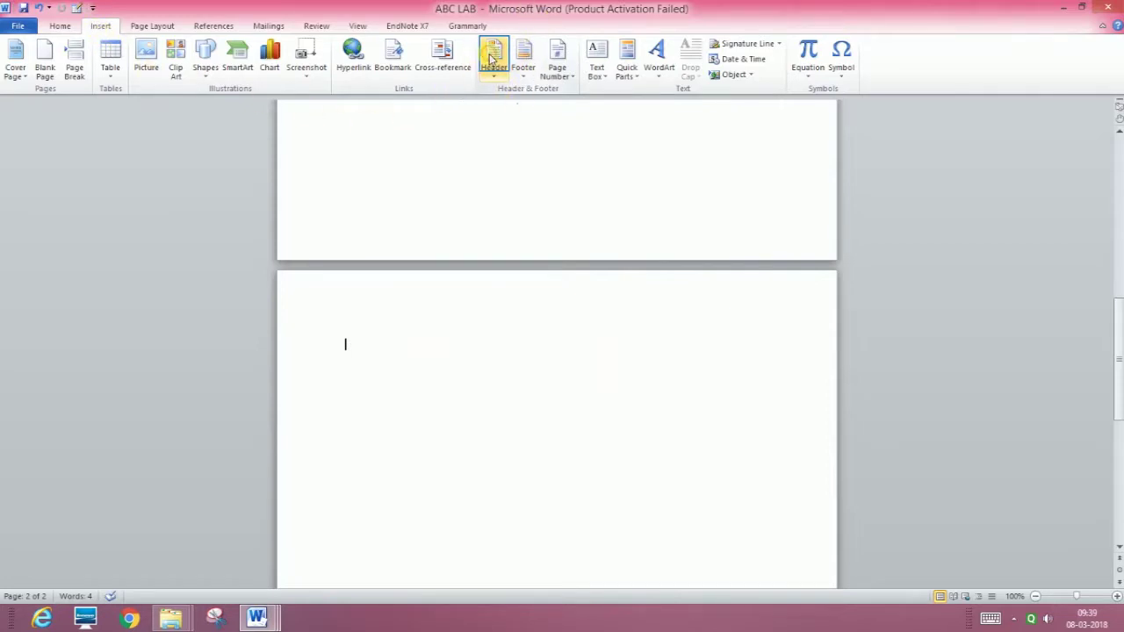
# - Insert the Blank header design on page two and delete its [Type text] placeholder
pyautogui.click(493, 58)
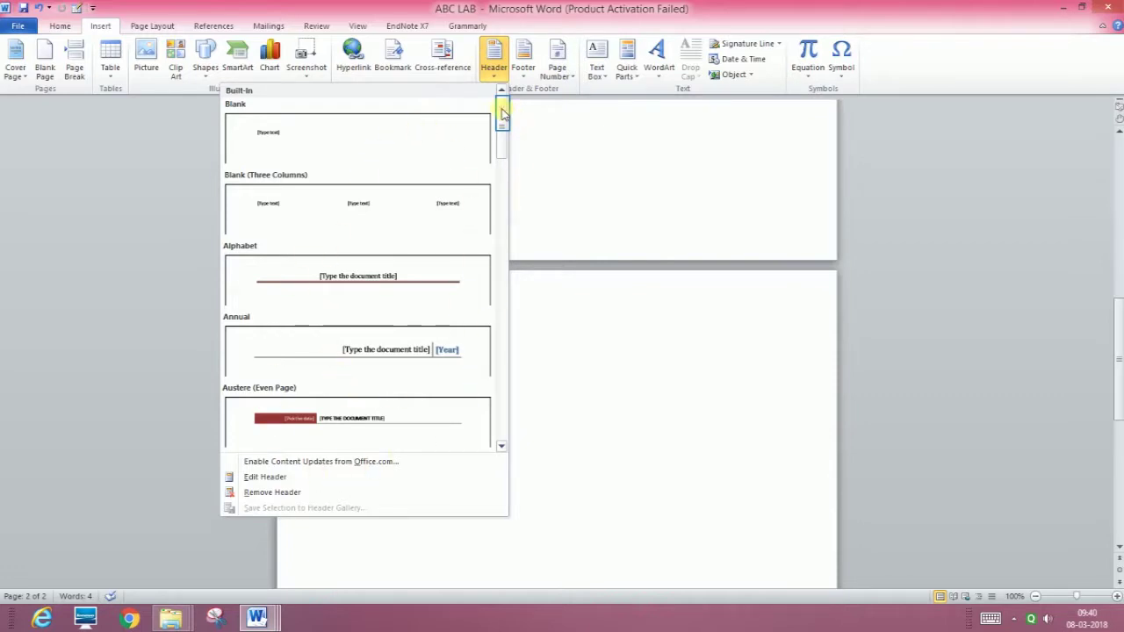
pyautogui.moveTo(502, 112)
pyautogui.mouseDown()
pyautogui.moveTo(505, 408)
pyautogui.moveTo(512, 246)
pyautogui.moveTo(499, 88)
pyautogui.mouseUp()
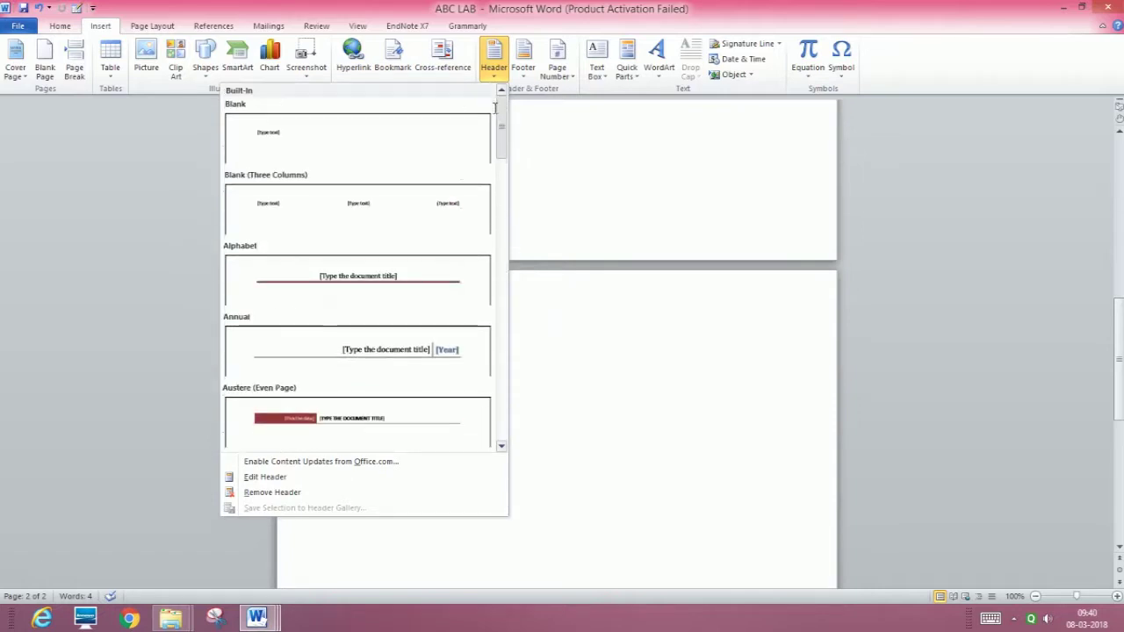
pyautogui.click(402, 143)
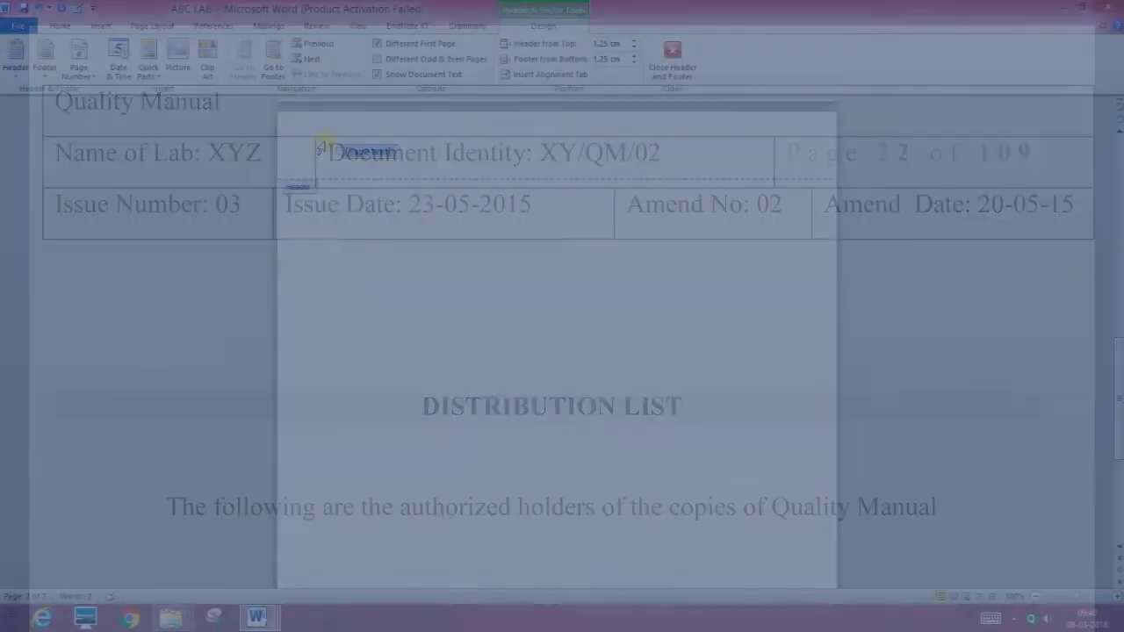
pyautogui.press('Delete')
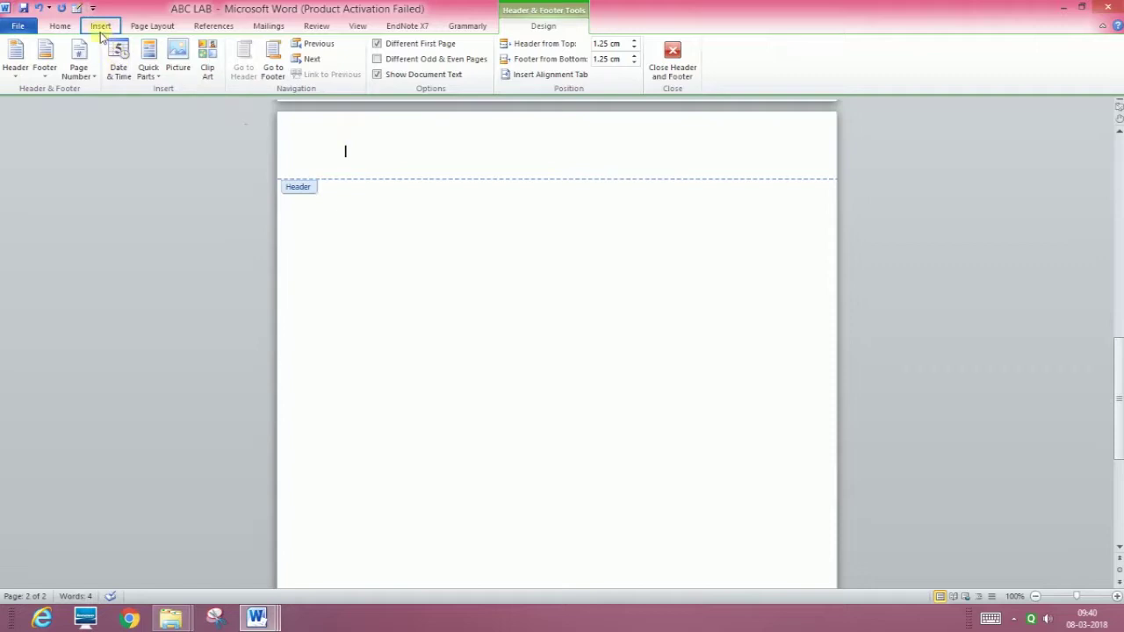
# - Insert a three-column, two-row table in the header and merge its top row
pyautogui.click(100, 26)
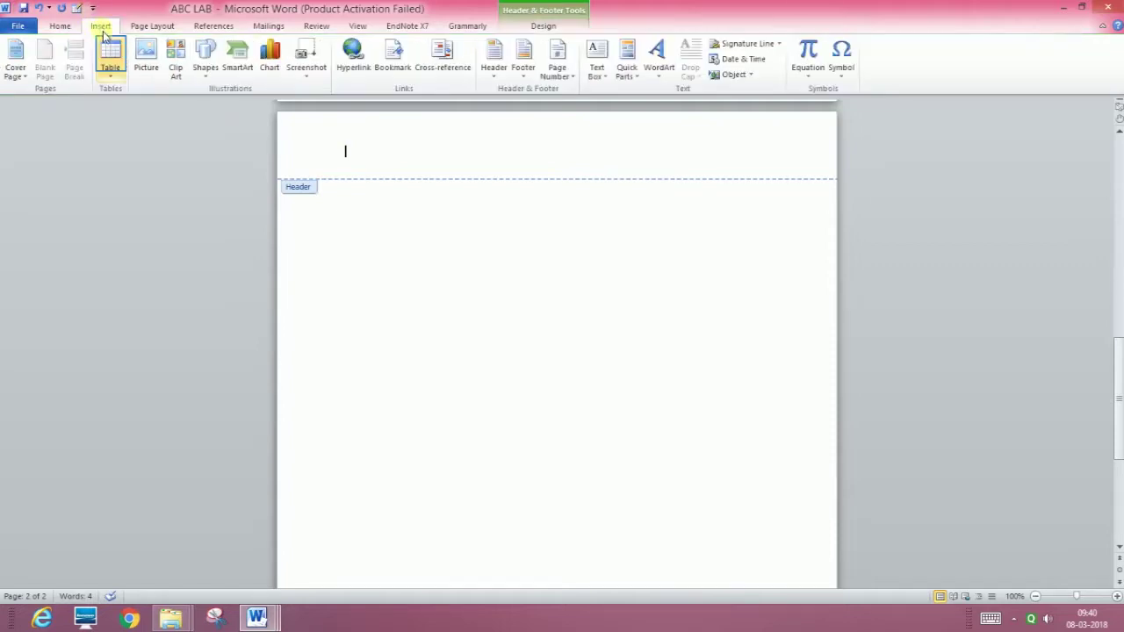
pyautogui.click(110, 66)
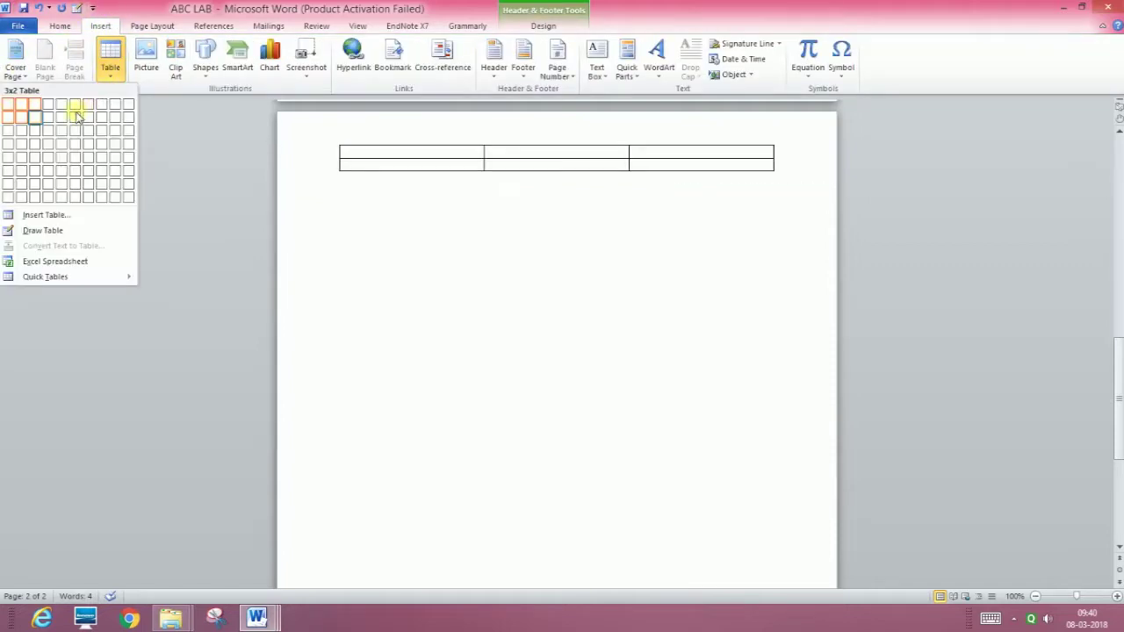
pyautogui.click(40, 126)
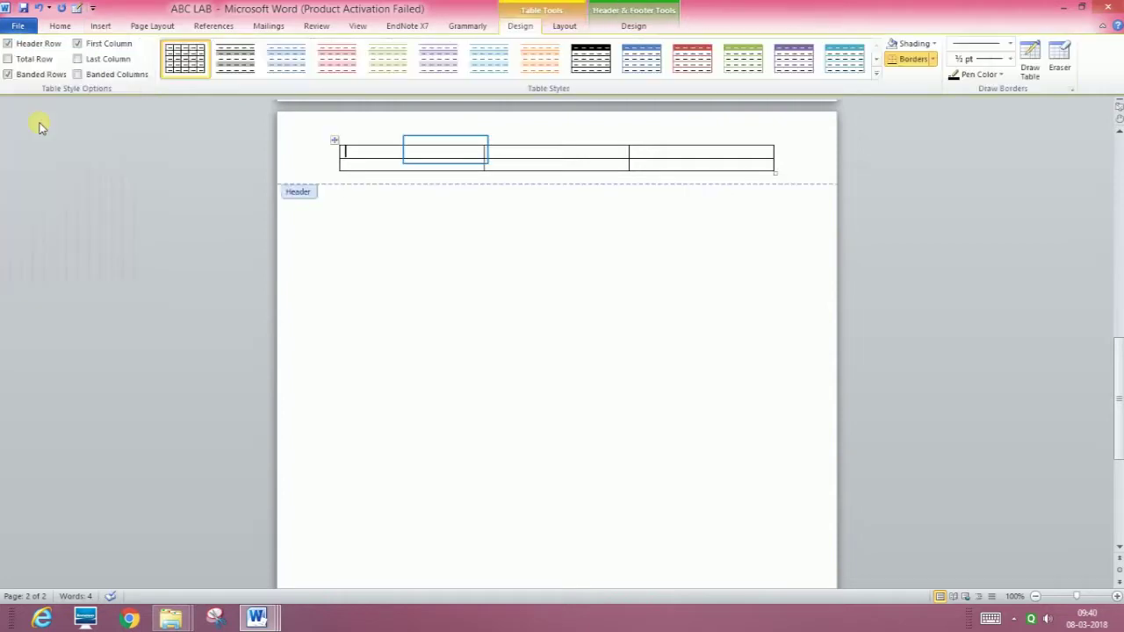
pyautogui.tripleClick(446, 150)
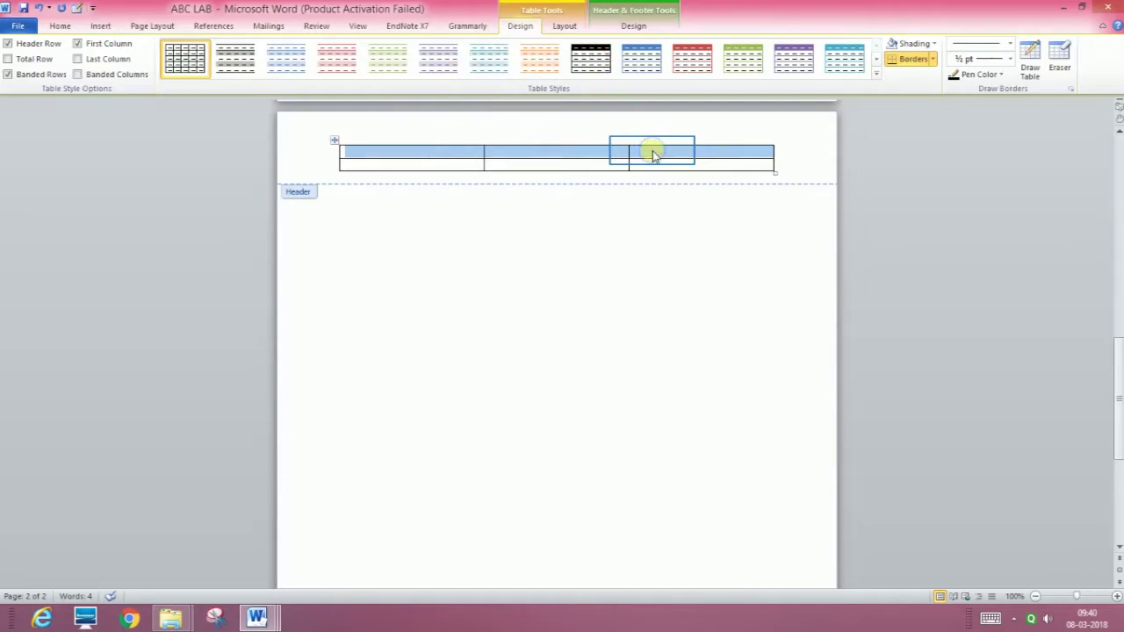
pyautogui.rightClick(653, 154)
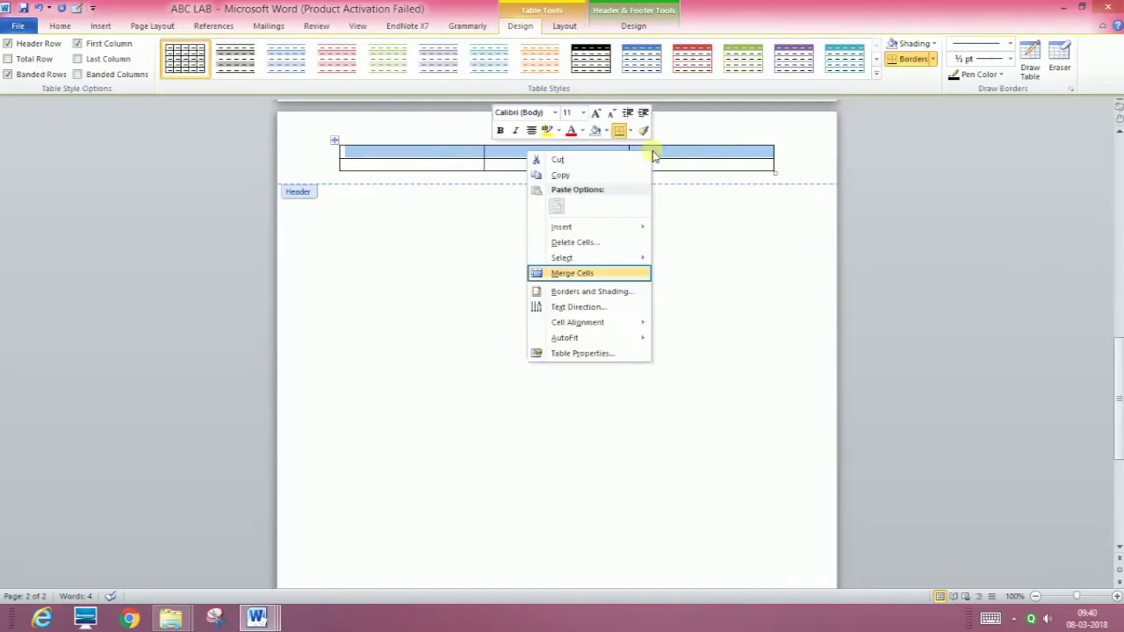
pyautogui.click(583, 274)
pyautogui.write('Central L')
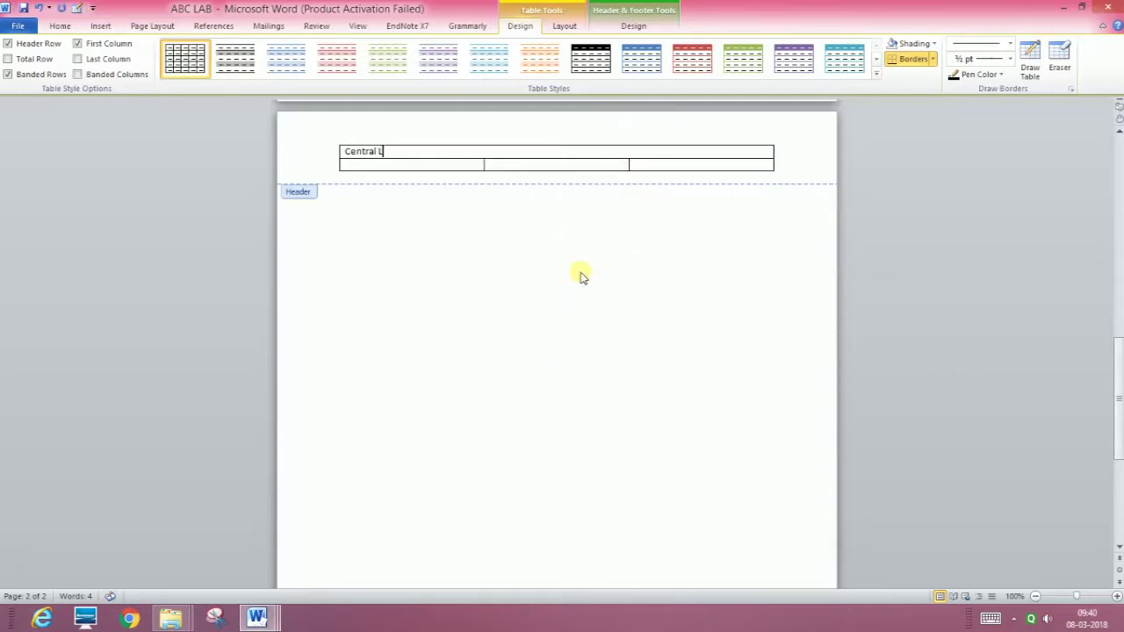
# - Centre the Central Lab title and fill the second row with Doc name, ID and No
pyautogui.write('ab')
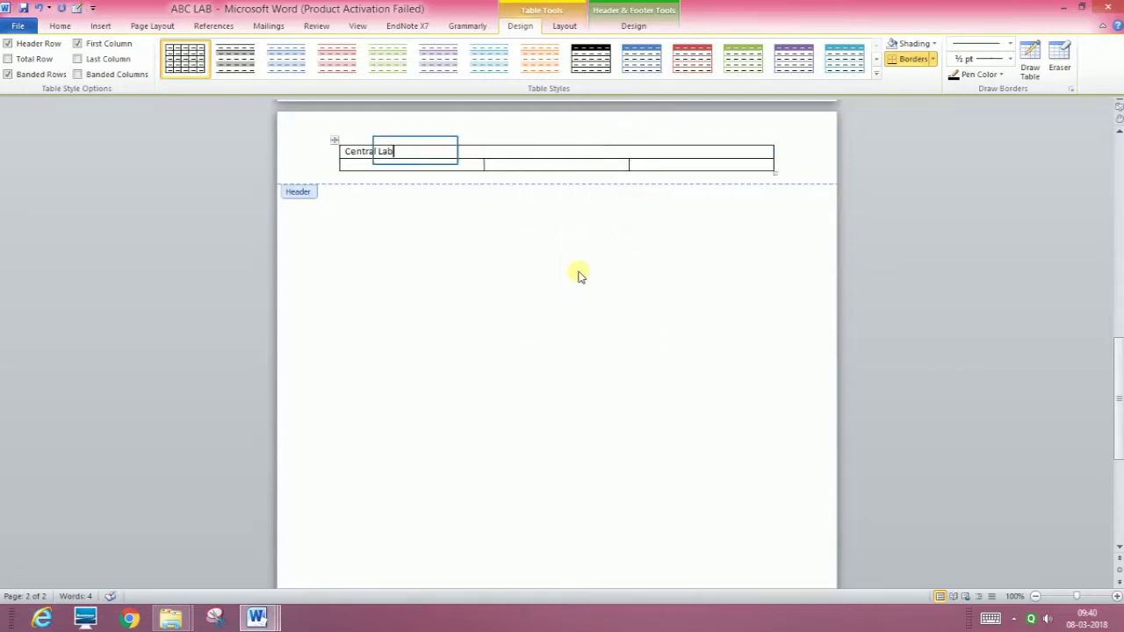
pyautogui.tripleClick(394, 151)
pyautogui.hotkey('ctrl', 'e')
pyautogui.click(441, 163)
pyautogui.write('Dov')
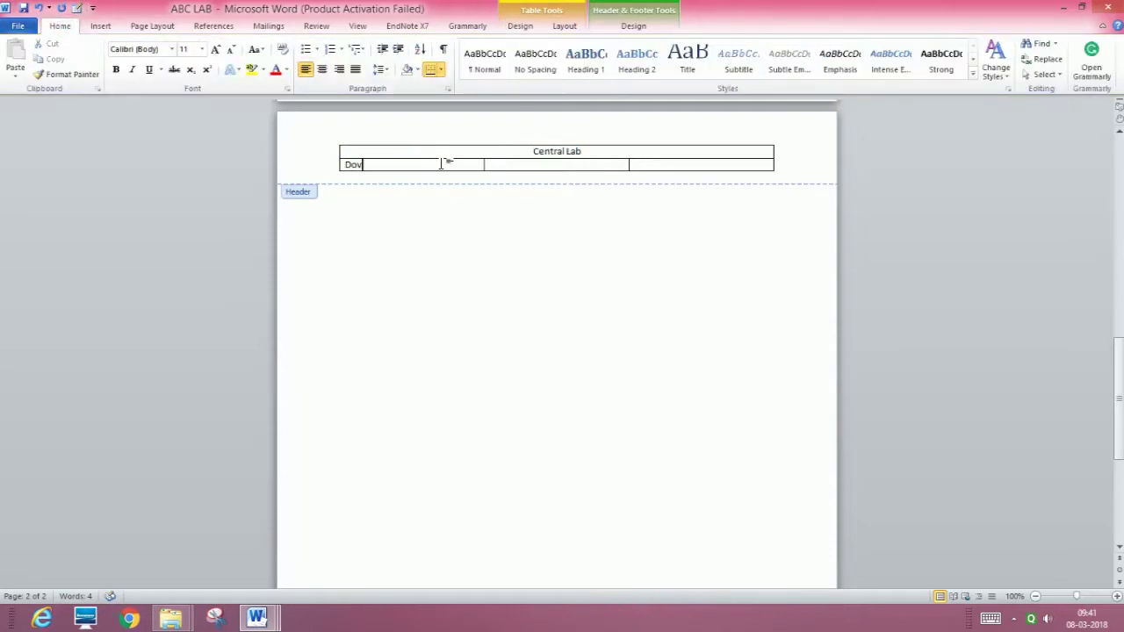
pyautogui.write(' name')
pyautogui.press('Tab')
pyautogui.write('ID')
pyautogui.press('Tab')
pyautogui.write('No.')
# - Append '- Standard Operating Procedure' to the title and leave header editing
pyautogui.click(615, 149)
pyautogui.write('- Sta')
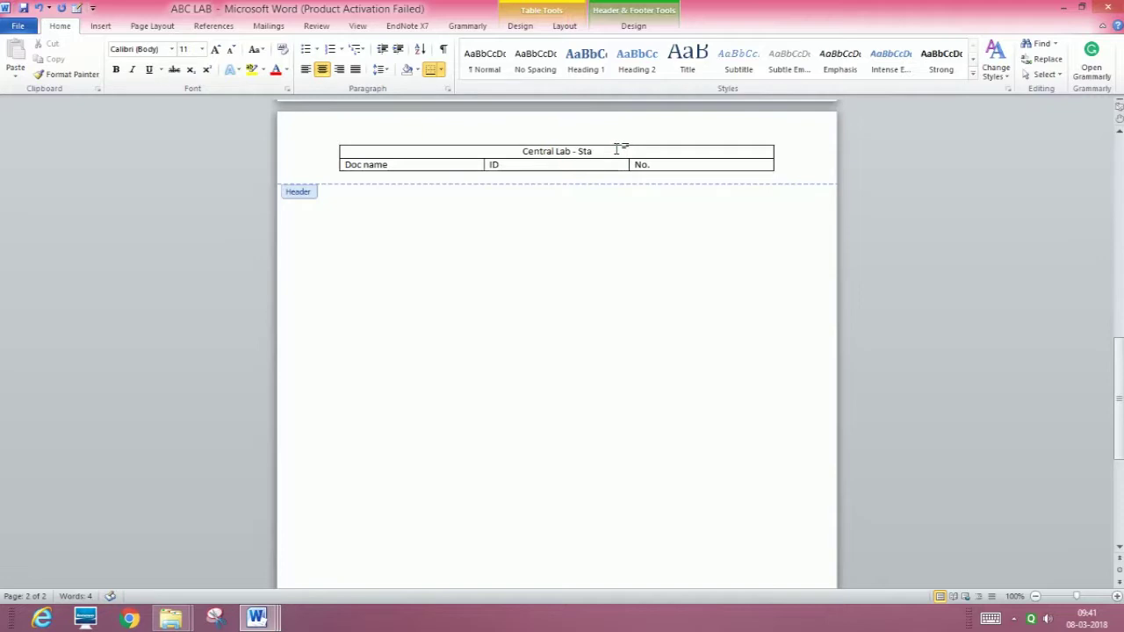
pyautogui.write('ndard Operating Pro')
pyautogui.write('cedure')
pyautogui.doubleClick(454, 245)
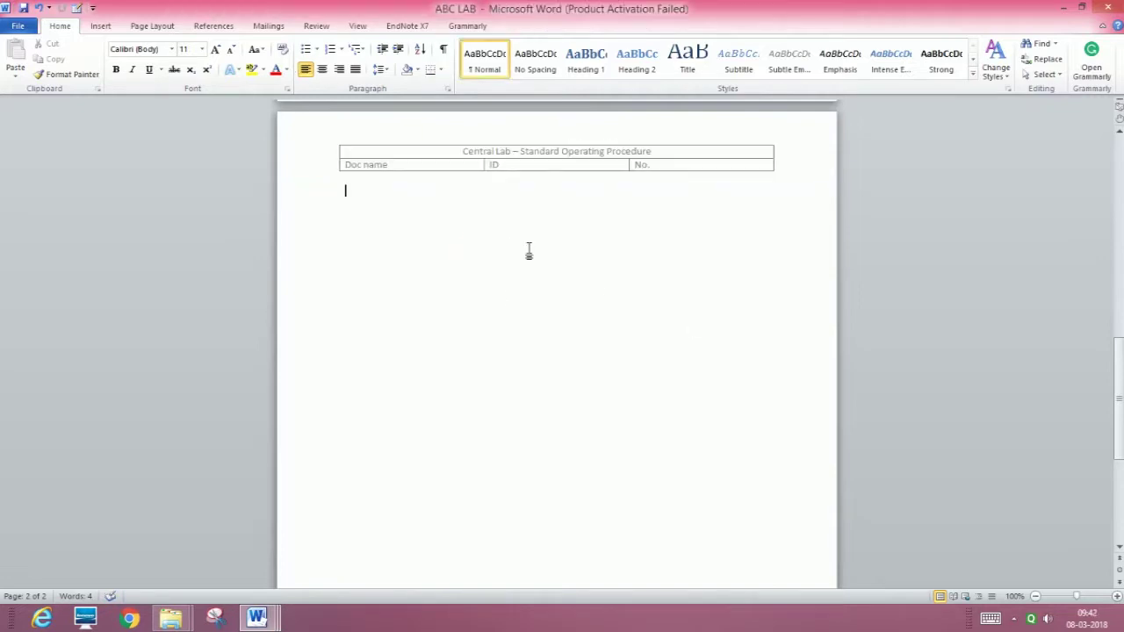
# - Add a page break and insert a Blank footer
pyautogui.hotkey('ctrl', 'Return')
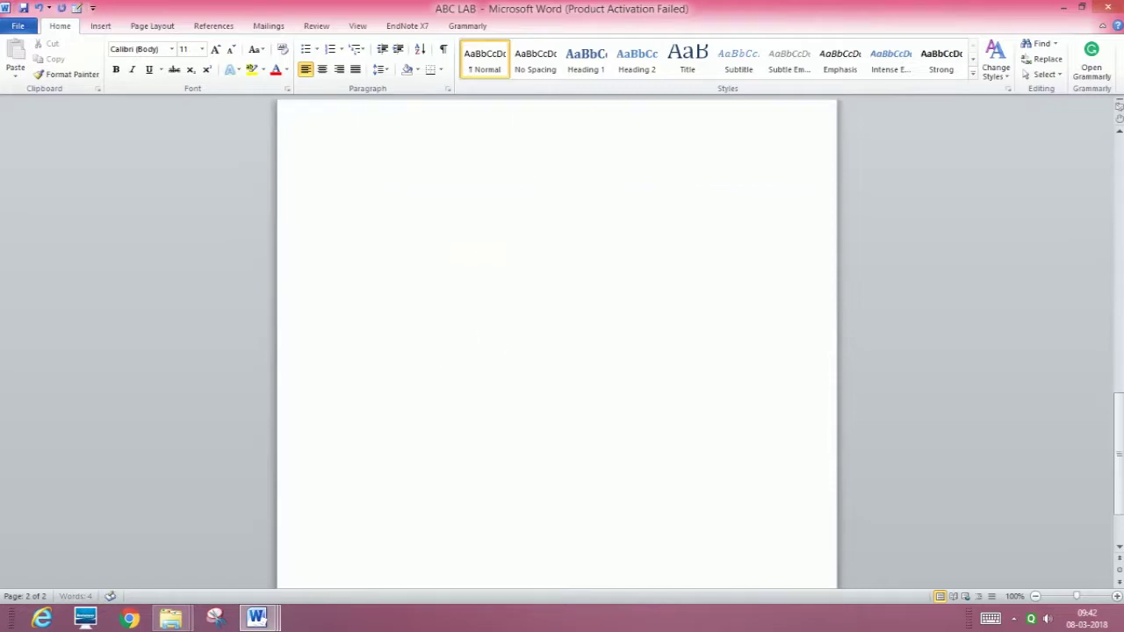
pyautogui.scroll(-5, 544, 382)
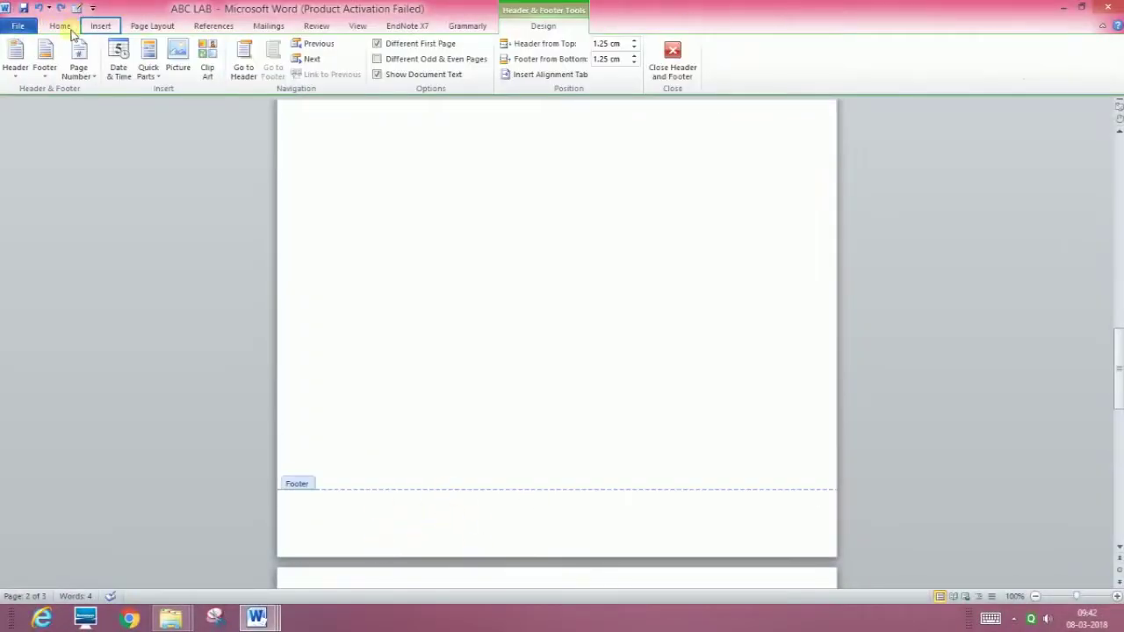
pyautogui.click(99, 27)
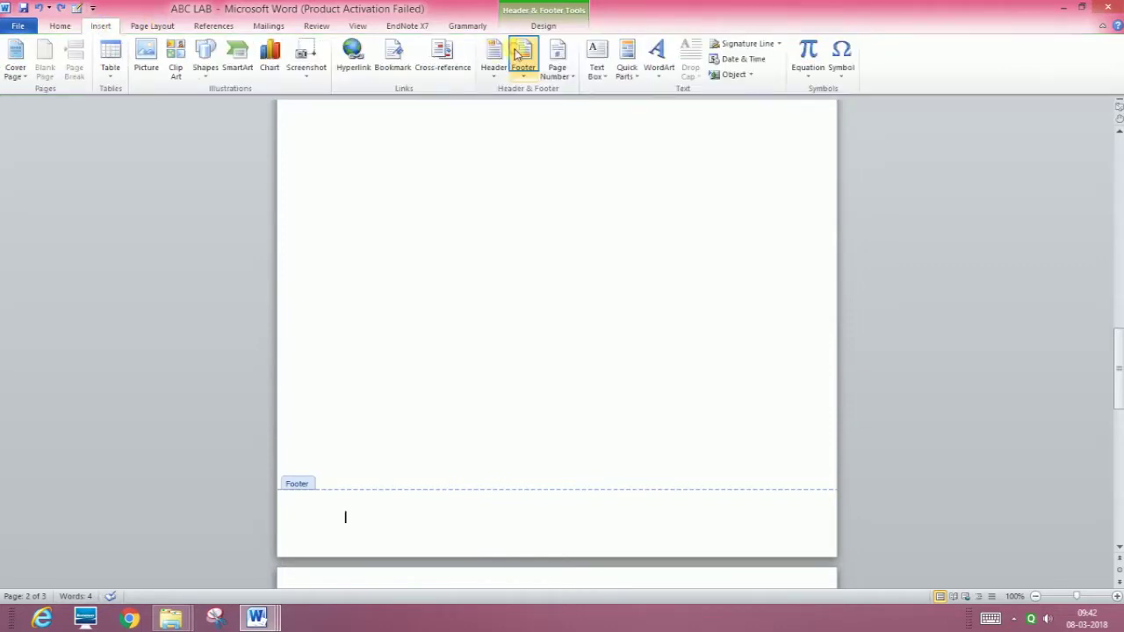
pyautogui.click(519, 57)
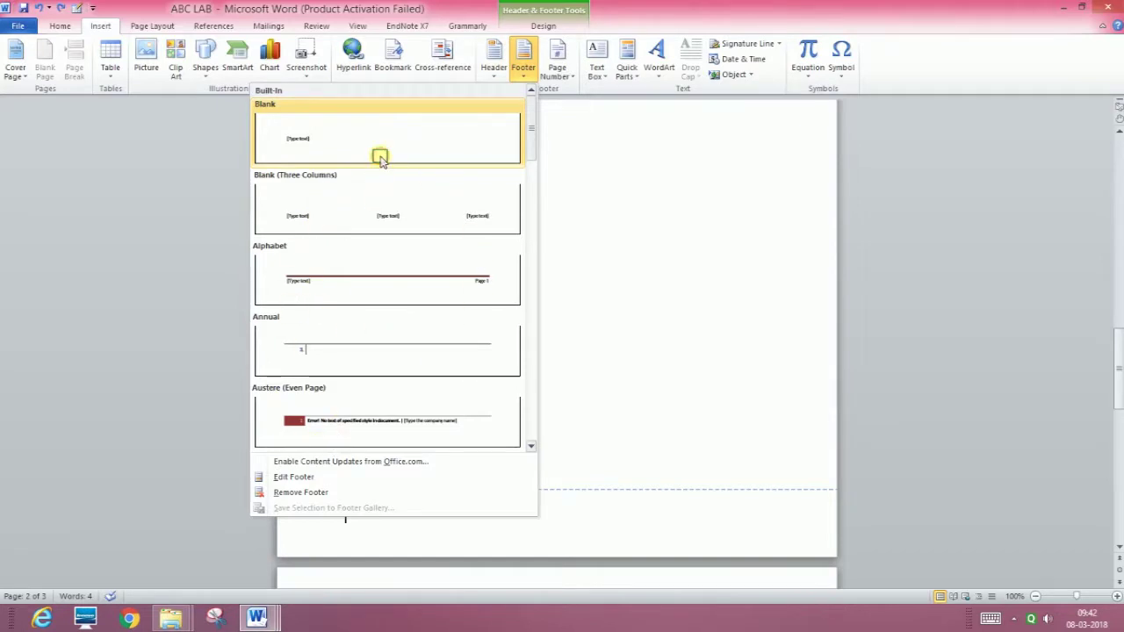
pyautogui.click(379, 156)
# - Insert a 3x3 footer table with Prepared, Issue, Approve By, dates, Lab Director signature and Page labels
pyautogui.click(100, 26)
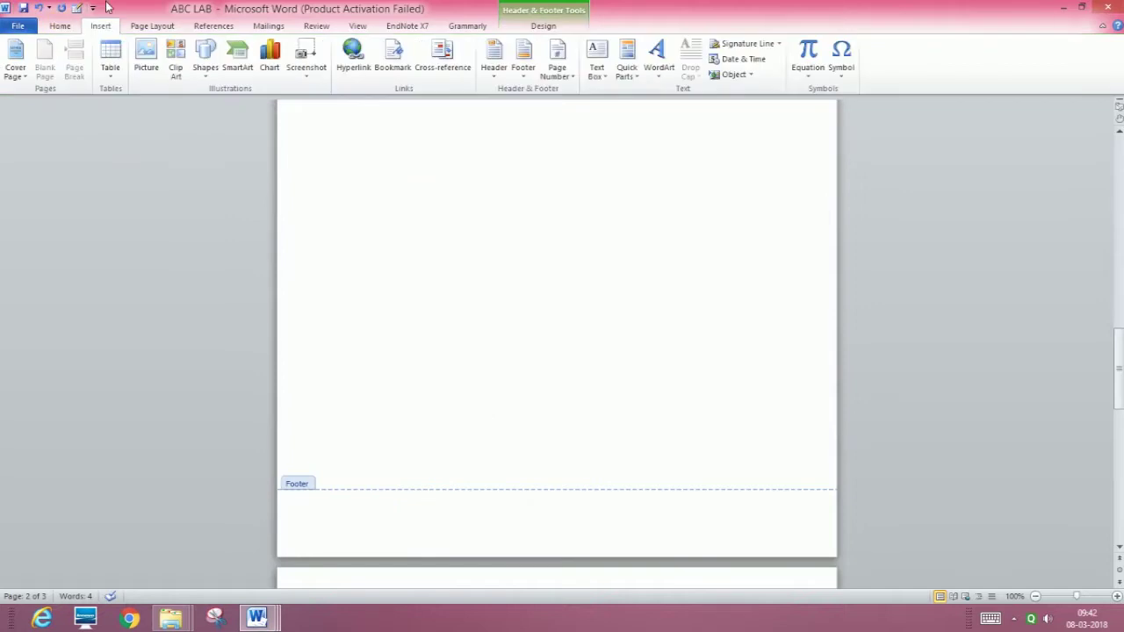
pyautogui.click(110, 62)
pyautogui.click(34, 130)
pyautogui.write('A')
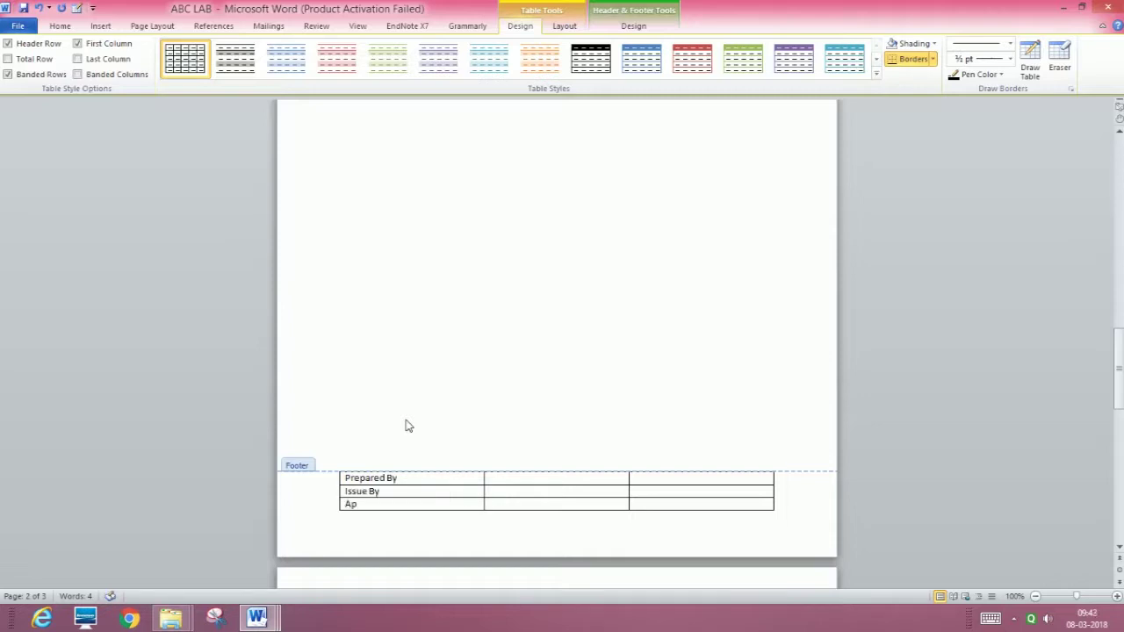
pyautogui.write('prove')
pyautogui.write('Amend Date')
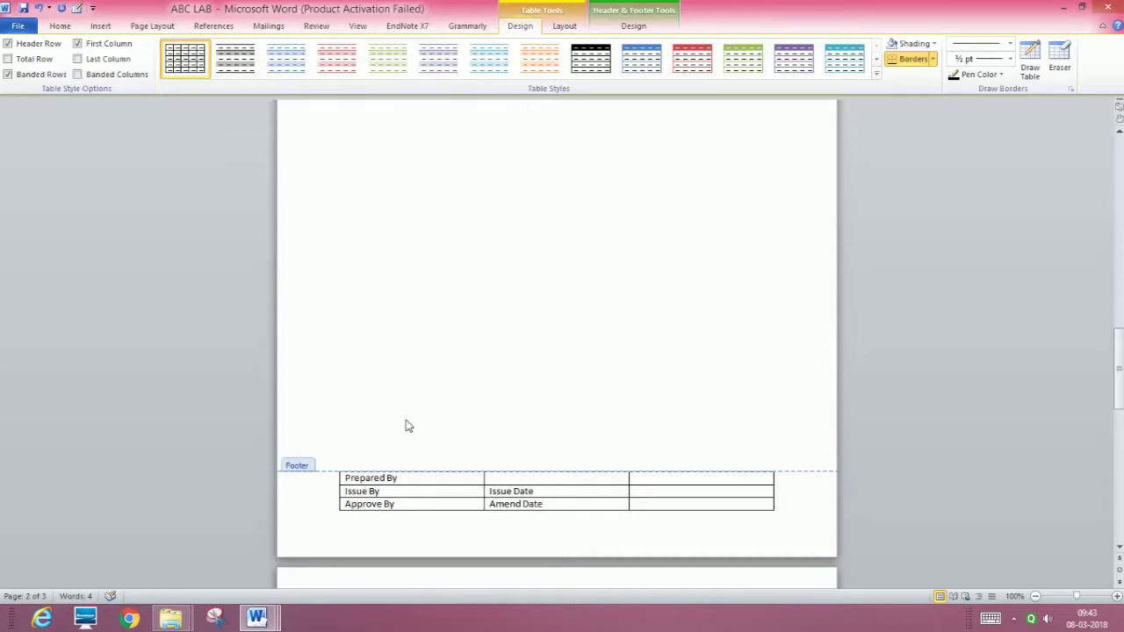
pyautogui.click(650, 490)
pyautogui.write('Signature')
pyautogui.write(' of Lab Director')
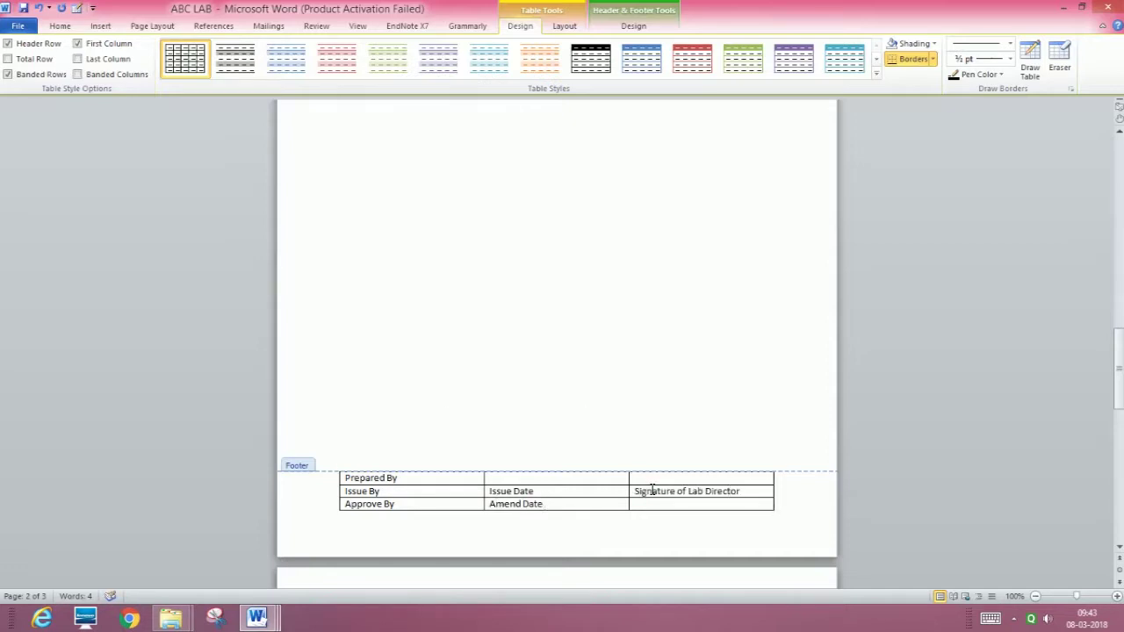
pyautogui.click(745, 504)
pyautogui.write('Page')
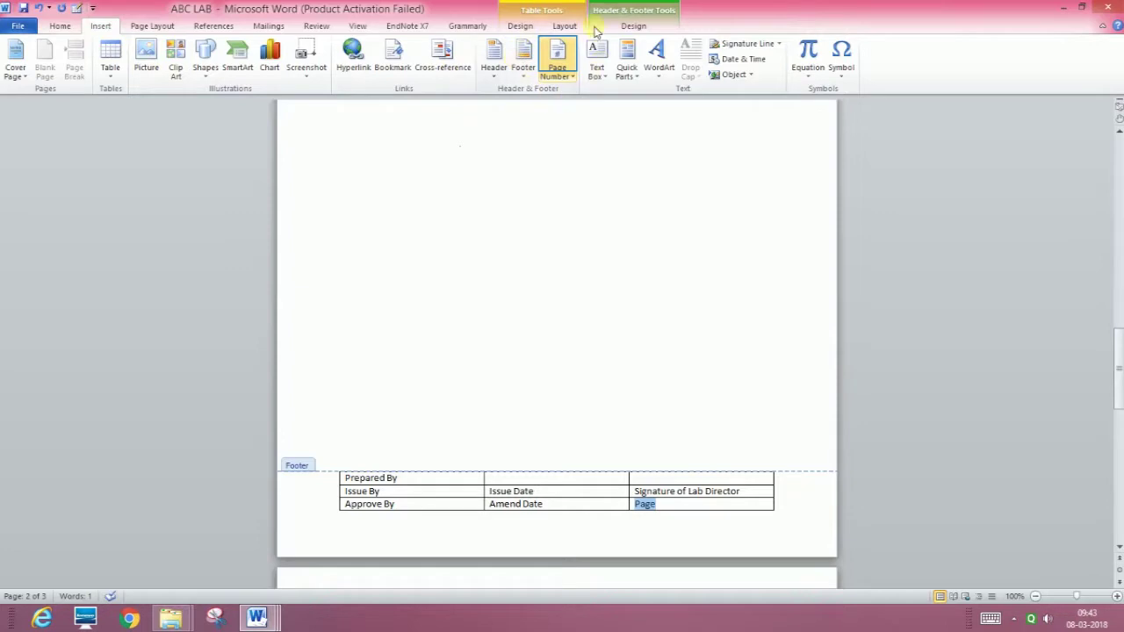
# - Insert Bold Numbers 'Page X of Y' numbering at the current position in the footer's last cell
pyautogui.click(557, 63)
pyautogui.moveTo(502, 138)
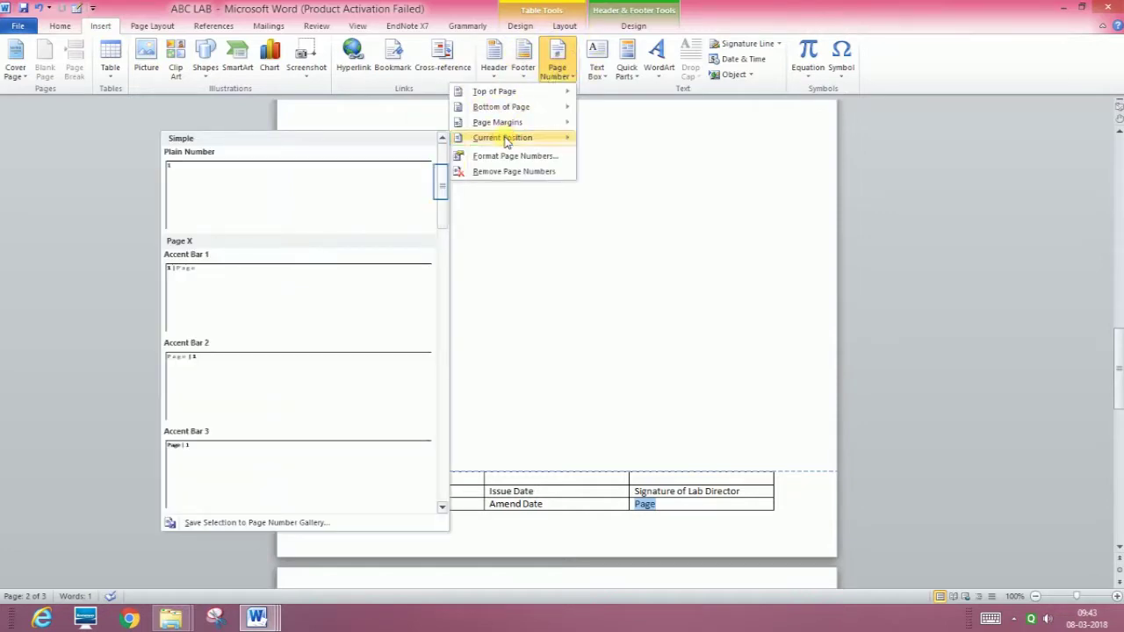
pyautogui.moveTo(443, 183); pyautogui.dragTo(444, 258)
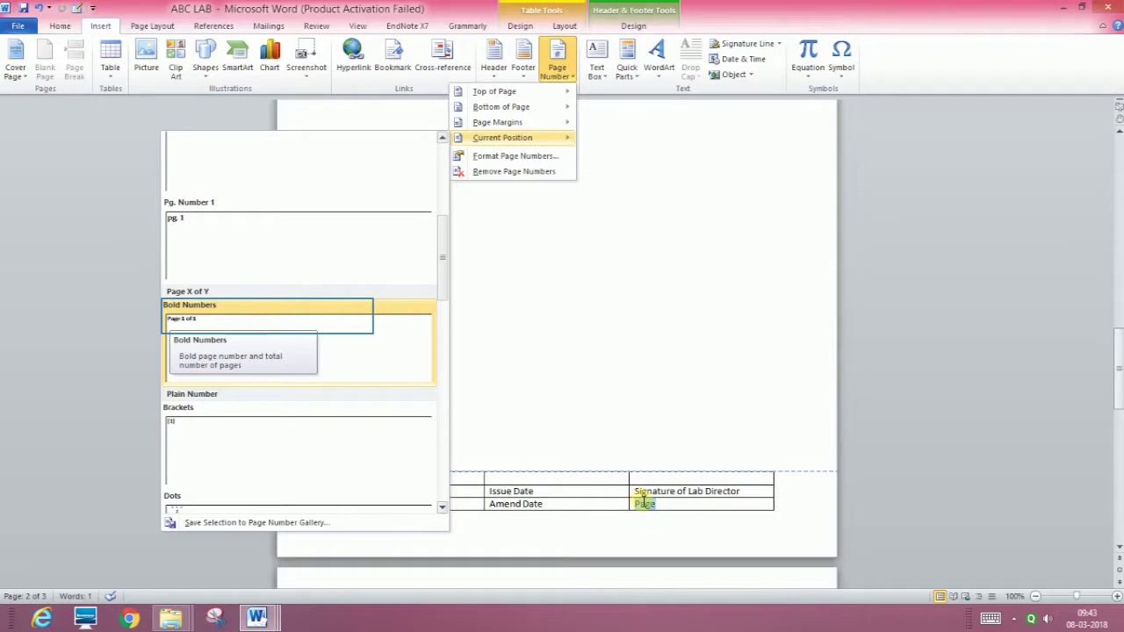
pyautogui.press('Return')
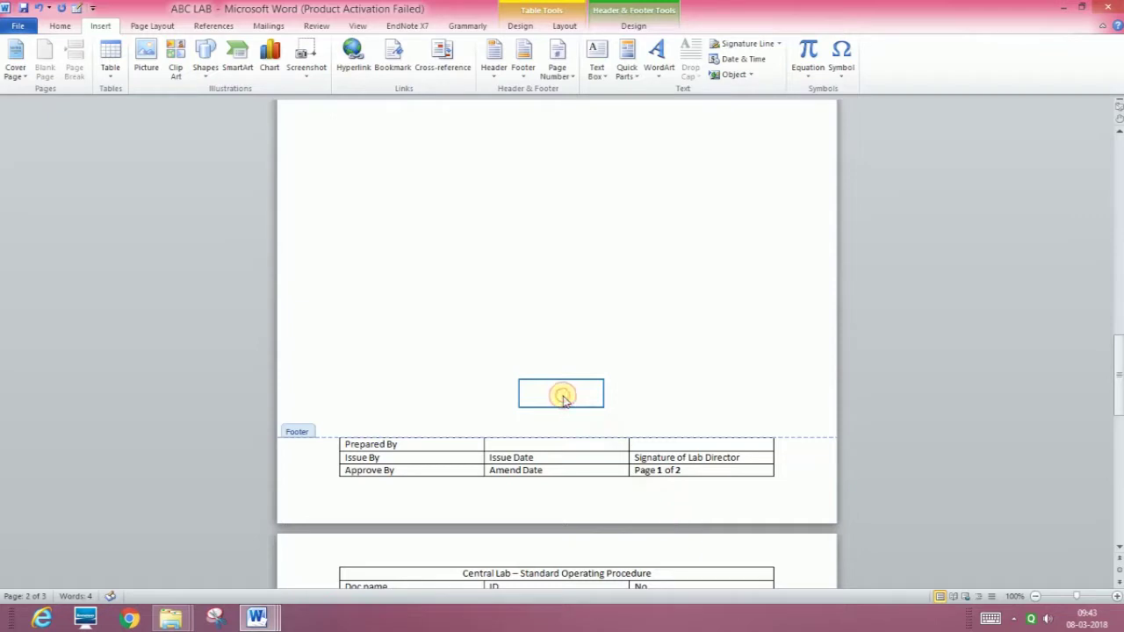
pyautogui.scroll(-8, 632, 485)
pyautogui.scroll(-5, 631, 485)
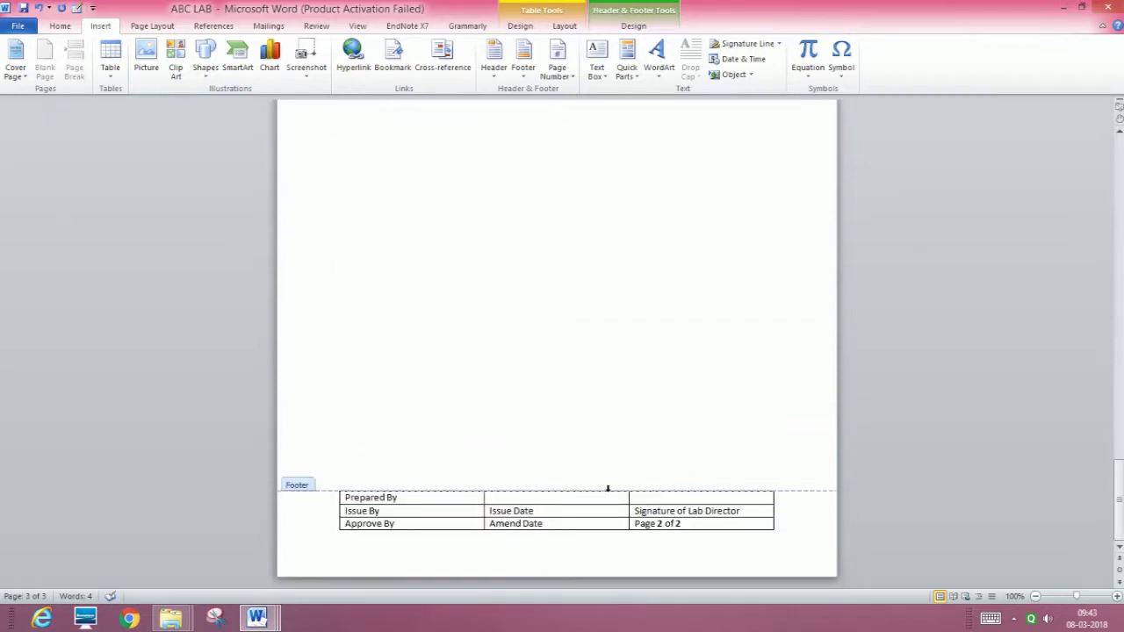
pyautogui.scroll(5, 597, 500)
pyautogui.scroll(9, 580, 496)
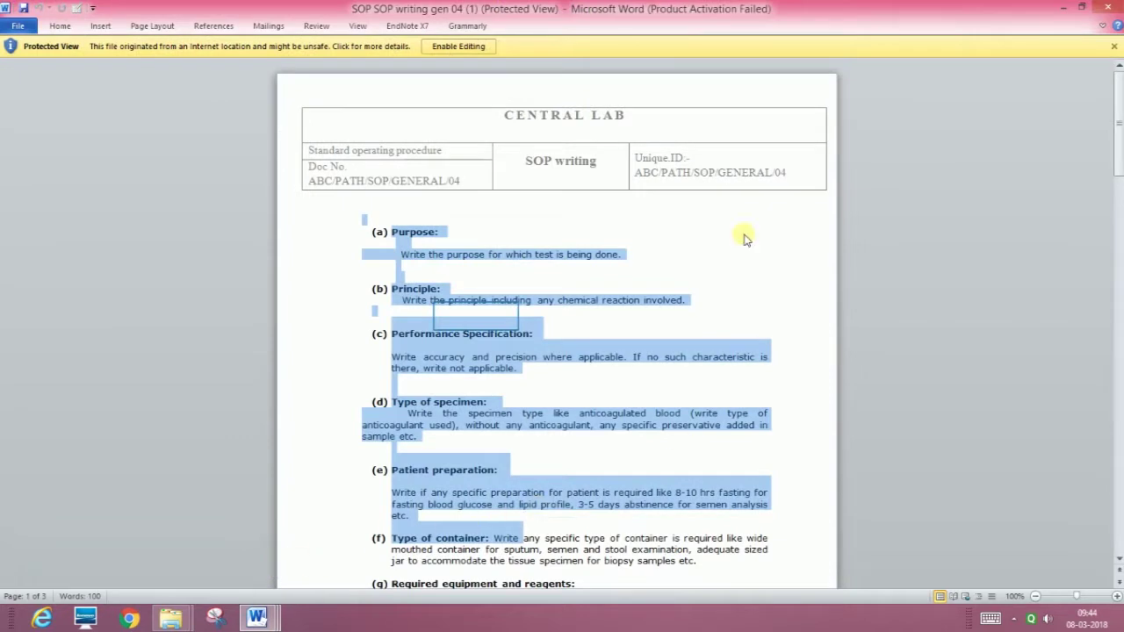
# - Select the SOP text from (a) Purpose to the end and copy it
pyautogui.click(475, 320)
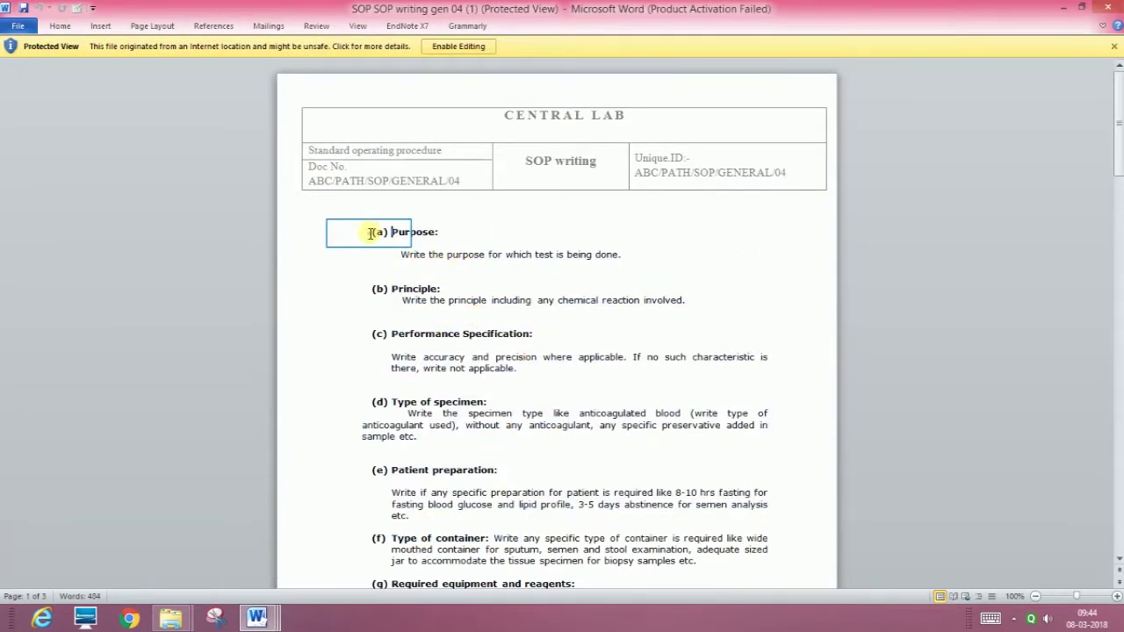
pyautogui.moveTo(371, 233); pyautogui.dragTo(536, 628)
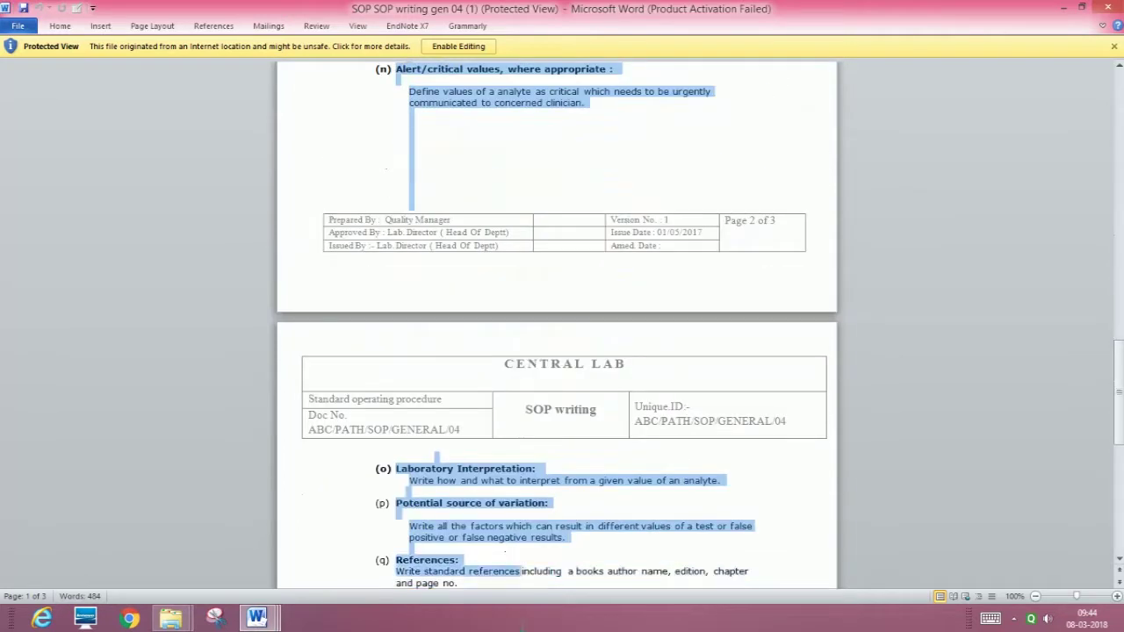
pyautogui.scroll(3, 499, 451)
pyautogui.scroll(1, 456, 275)
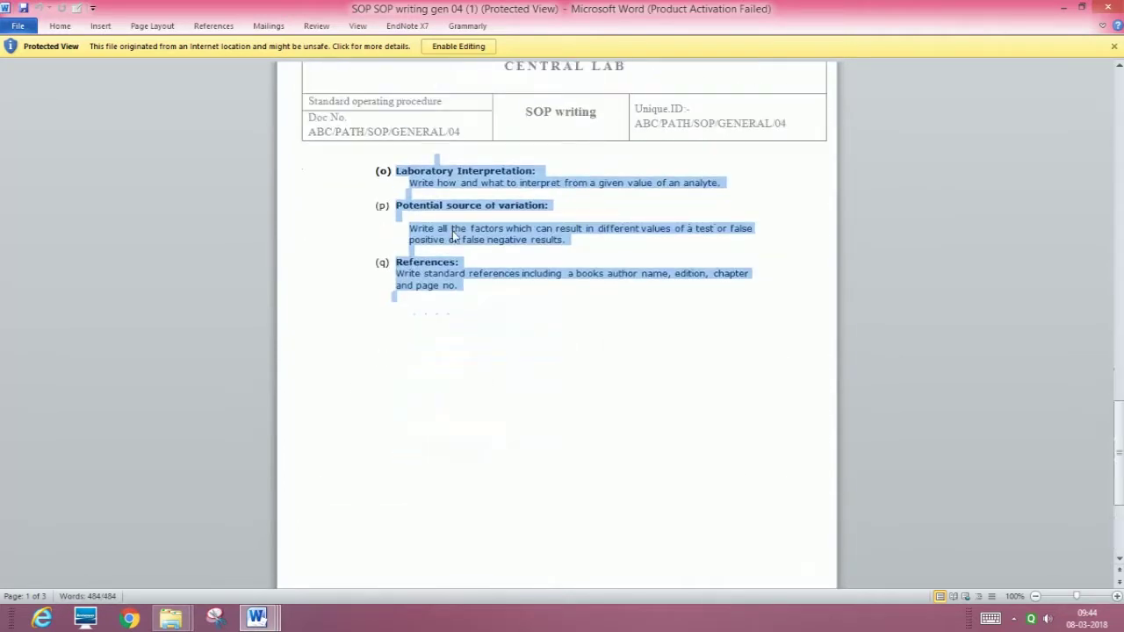
pyautogui.rightClick(454, 235)
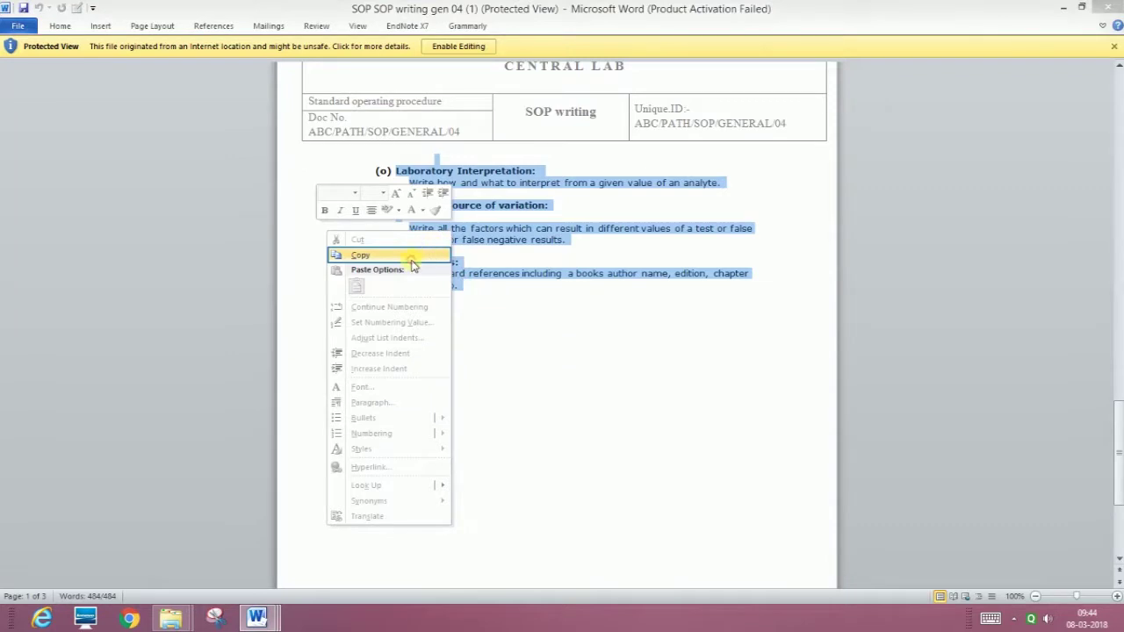
pyautogui.click(411, 255)
# - Switch to ABC LAB and paste the SOP sections onto page 2, keeping source formatting
pyautogui.click(256, 618)
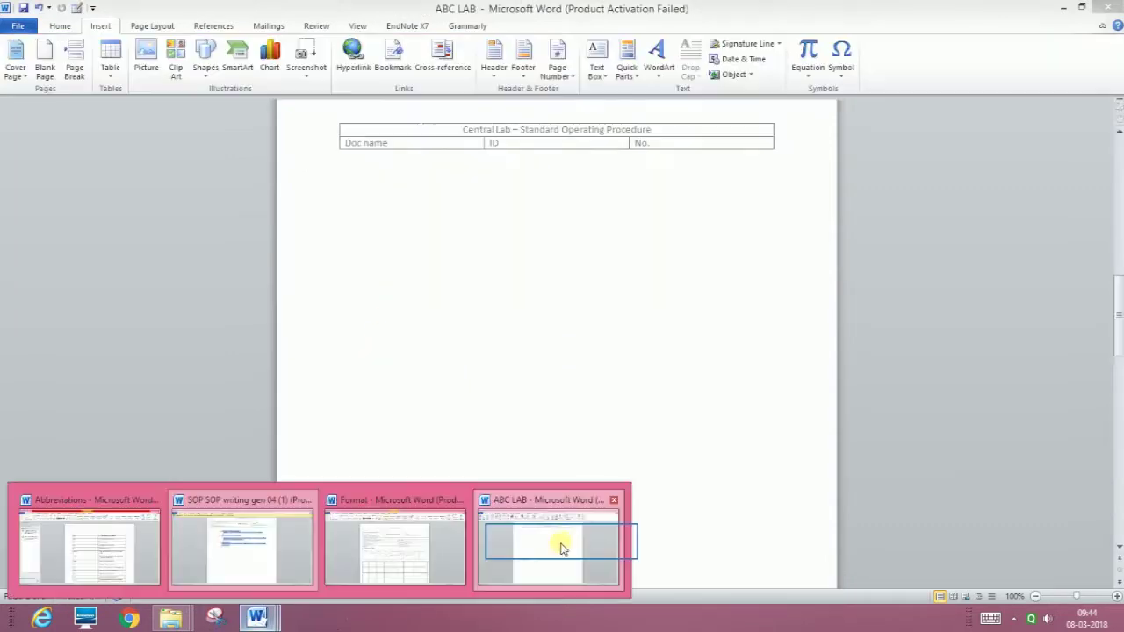
pyautogui.click(561, 542)
pyautogui.scroll(3, 516, 453)
pyautogui.scroll(-10, 516, 453)
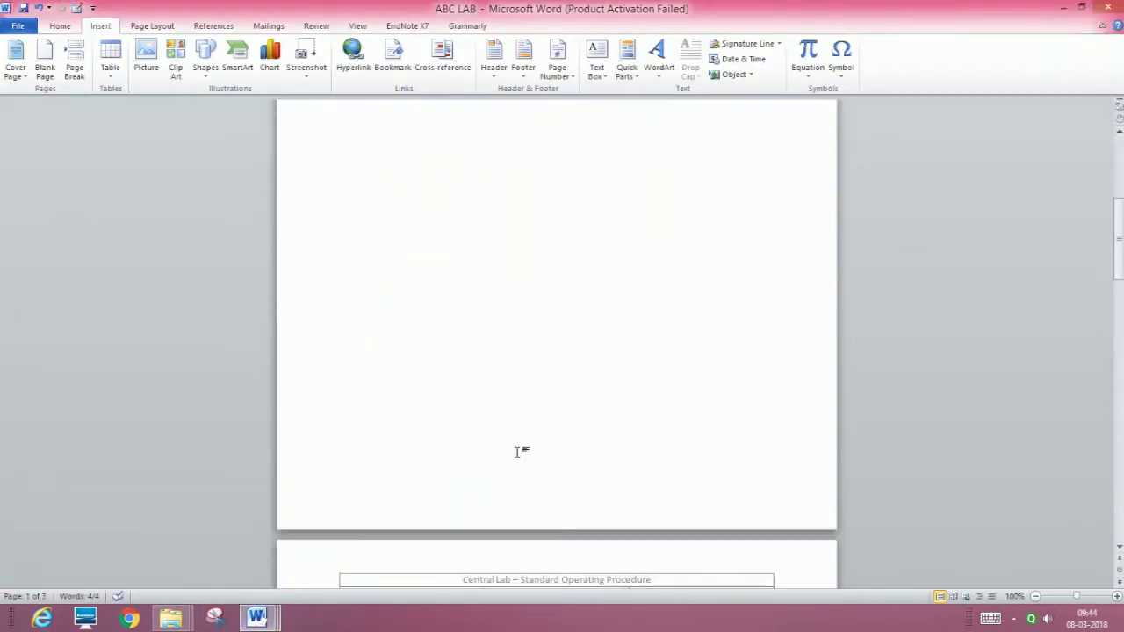
pyautogui.scroll(-5, 516, 454)
pyautogui.rightClick(379, 376)
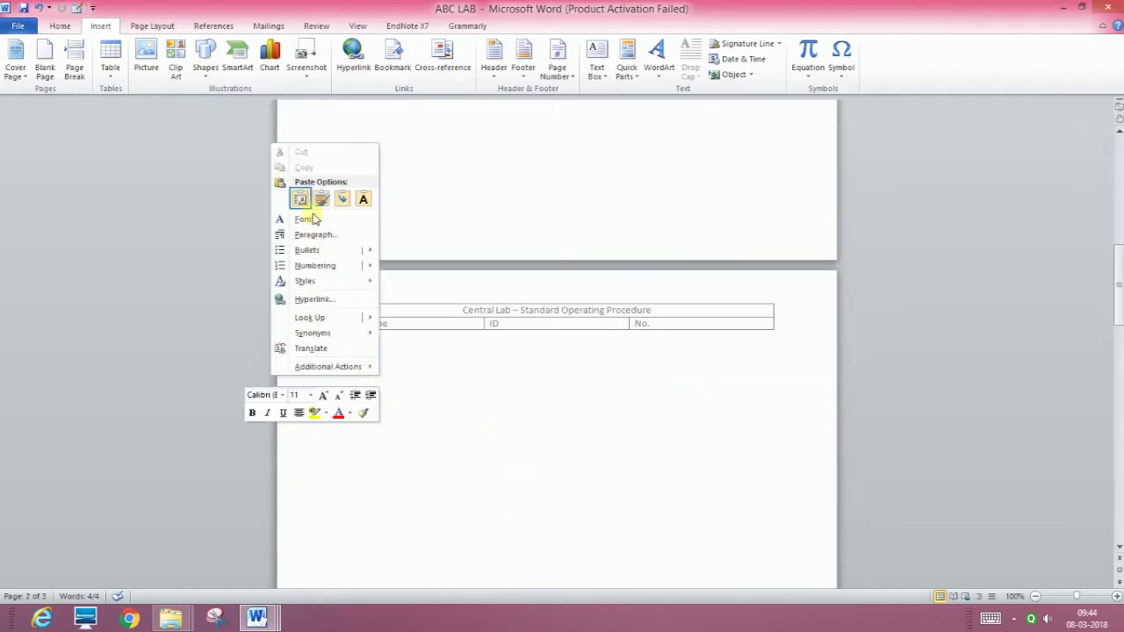
pyautogui.scroll(-1, 448, 322)
pyautogui.scroll(4, 444, 342)
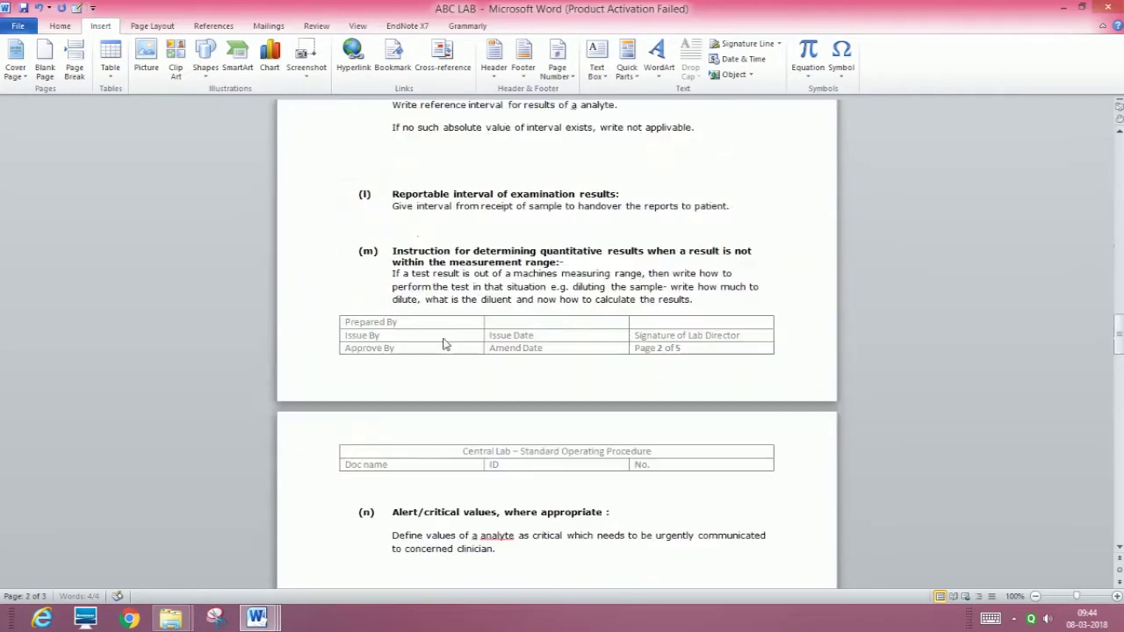
pyautogui.scroll(4, 444, 338)
pyautogui.scroll(5, 445, 338)
pyautogui.scroll(4, 448, 343)
pyautogui.scroll(7, 458, 352)
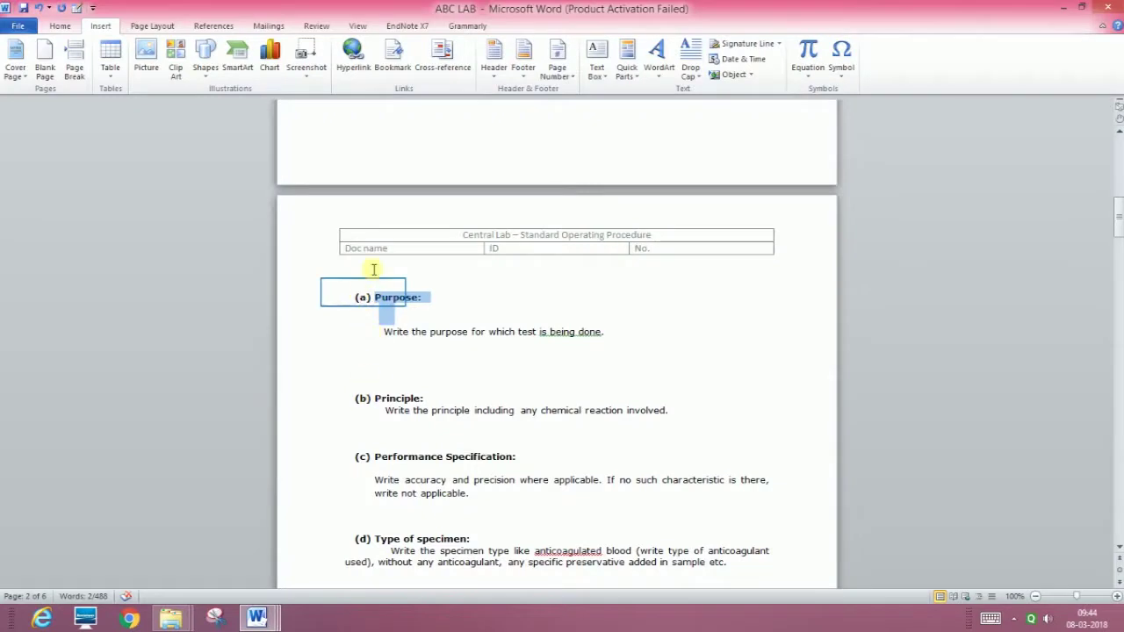
# - Renumber the lettered (a)–(d) SOP section headings with plain 1., 2., 3. numbering
pyautogui.click(364, 297)
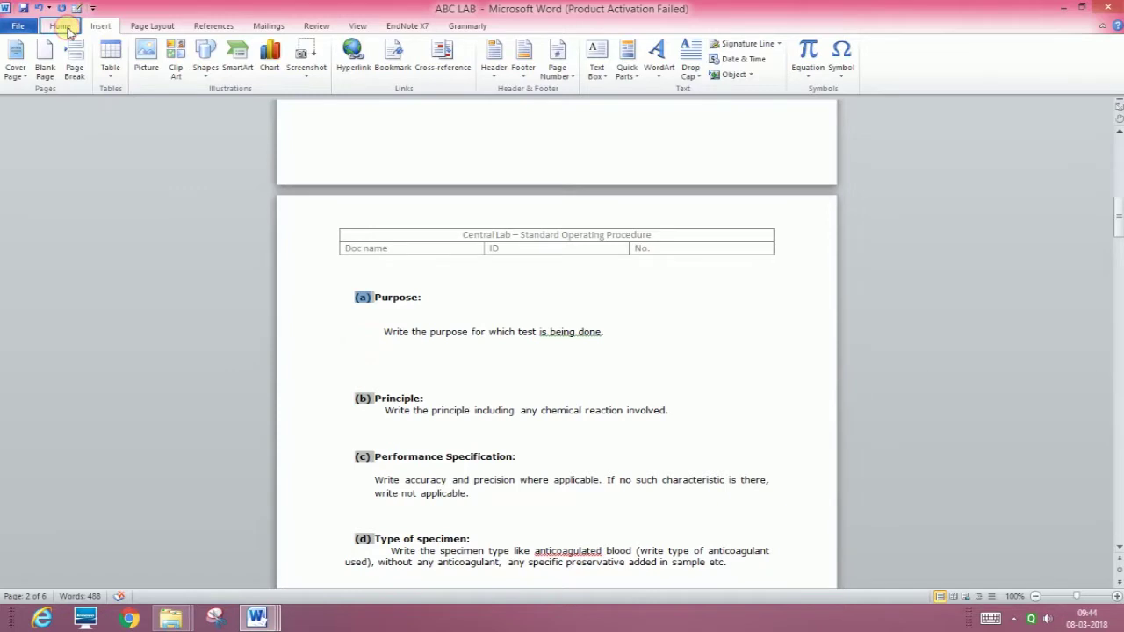
pyautogui.click(59, 27)
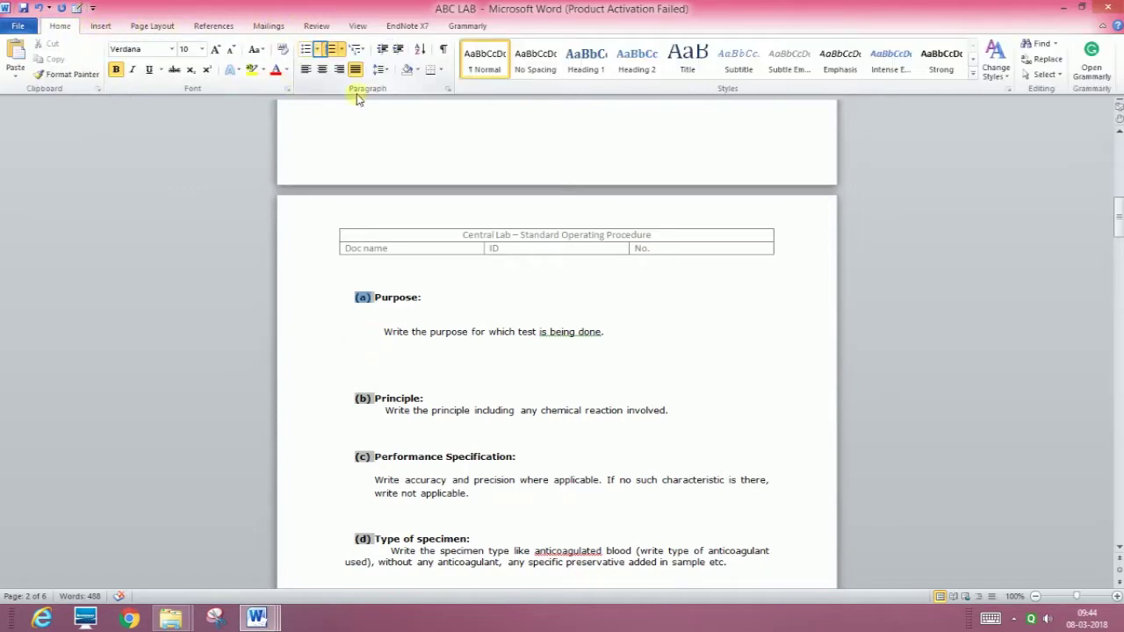
pyautogui.click(316, 50)
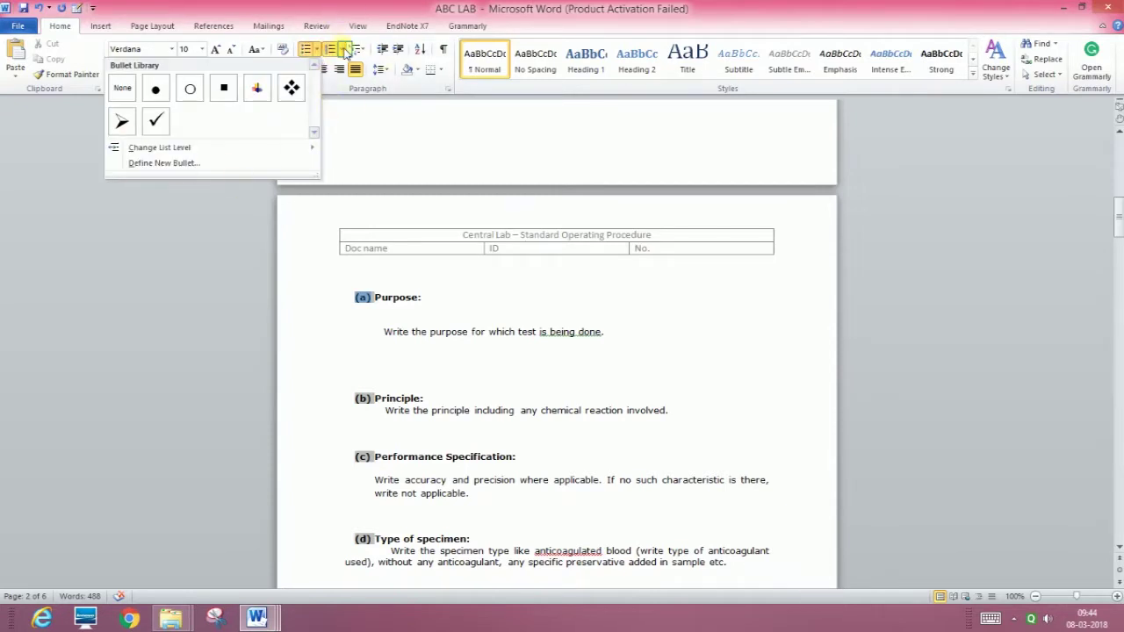
pyautogui.click(344, 51)
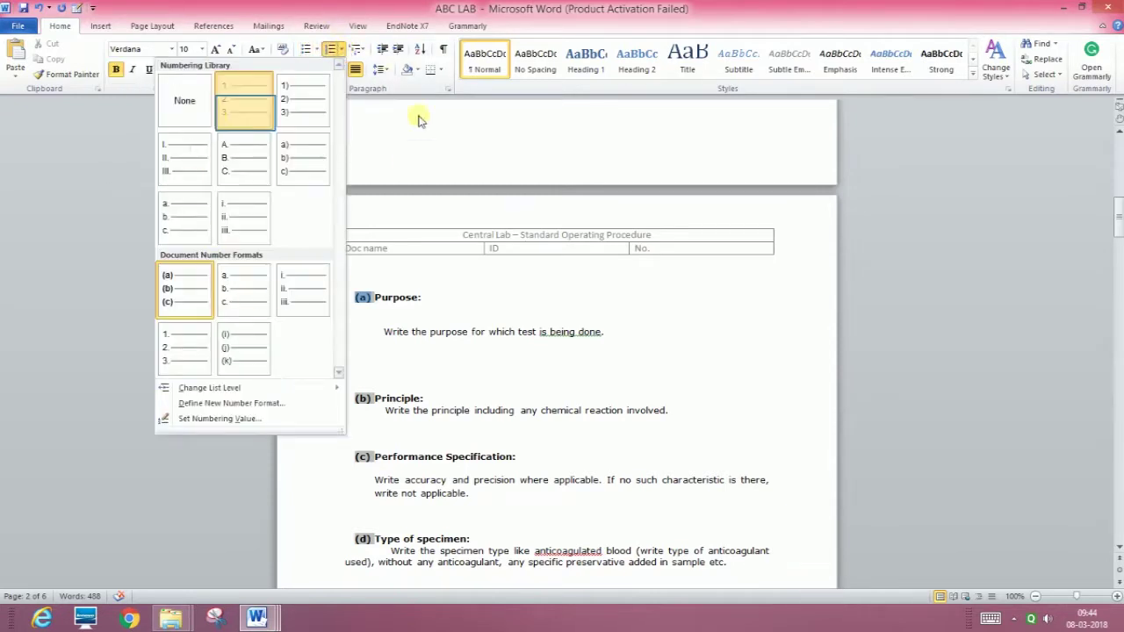
pyautogui.click(249, 115)
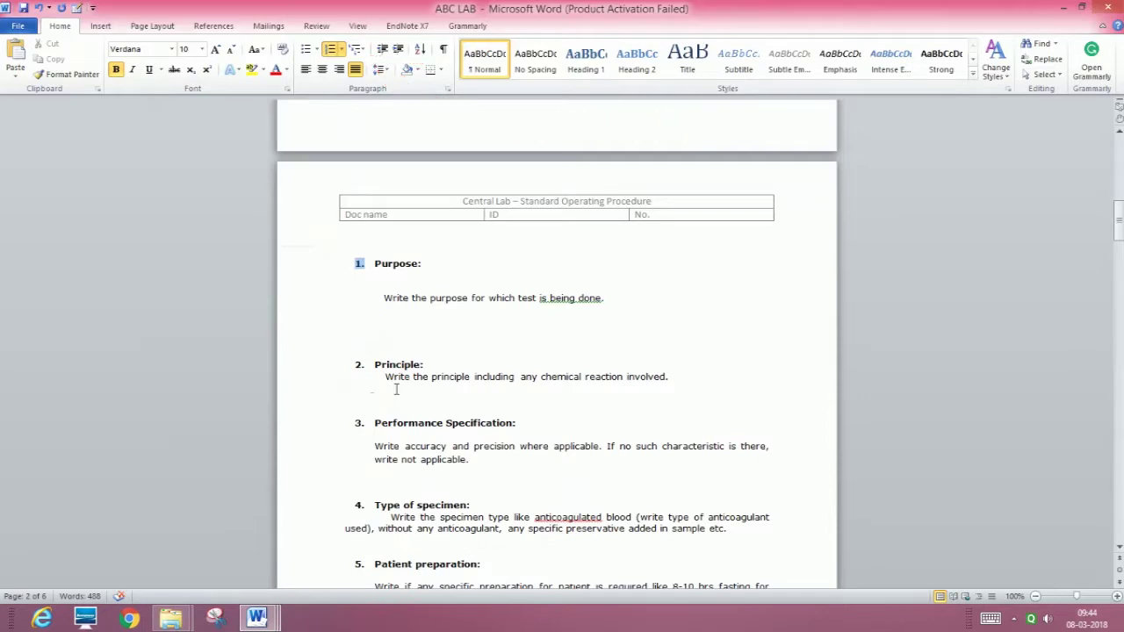
pyautogui.scroll(2, 396, 389)
# - Select the whole SOP text with Ctrl+A after a partial drag-selection from above Purpose
pyautogui.click(364, 391)
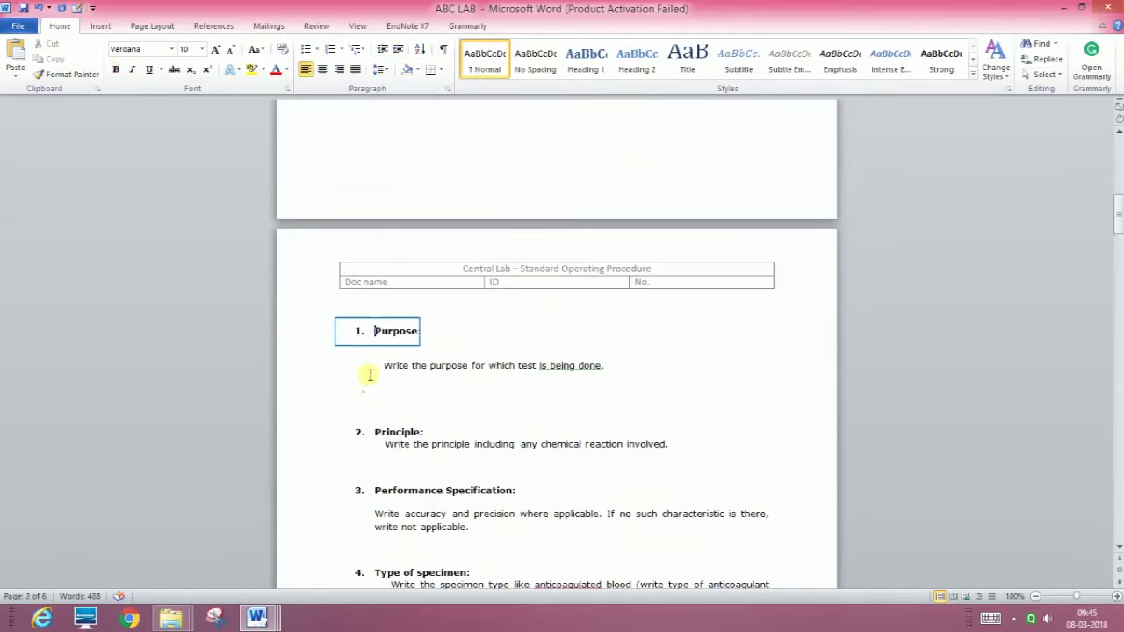
pyautogui.doubleClick(376, 331)
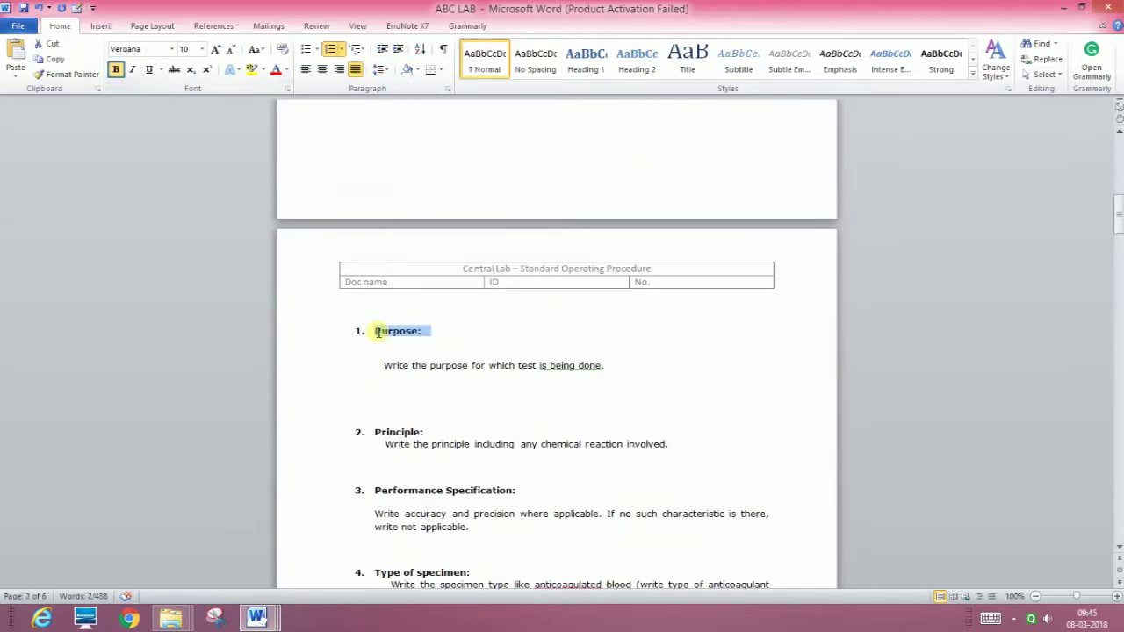
pyautogui.click(360, 314)
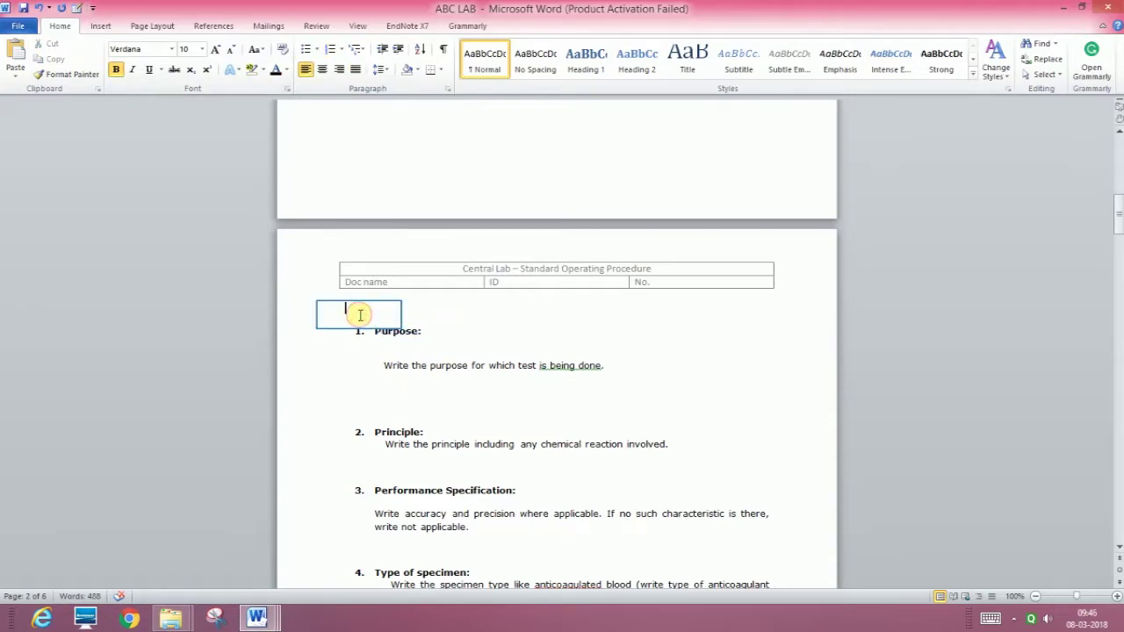
pyautogui.moveTo(359, 314); pyautogui.dragTo(409, 629)
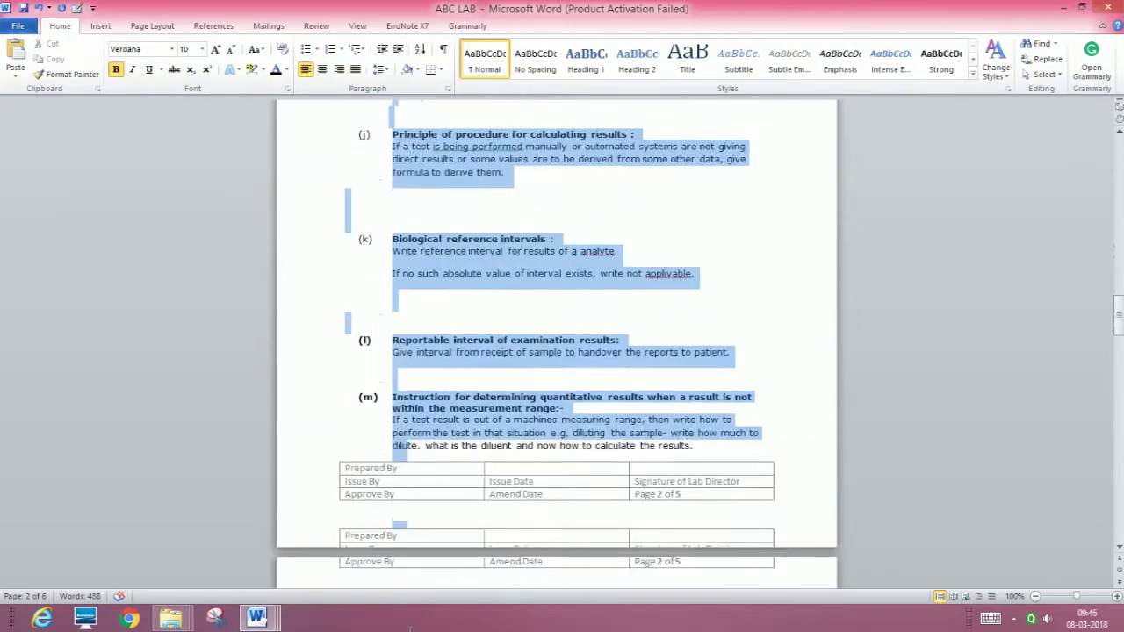
pyautogui.moveTo(409, 629)
pyautogui.mouseDown()
pyautogui.moveTo(472, 592)
pyautogui.moveTo(482, 515)
pyautogui.mouseUp()
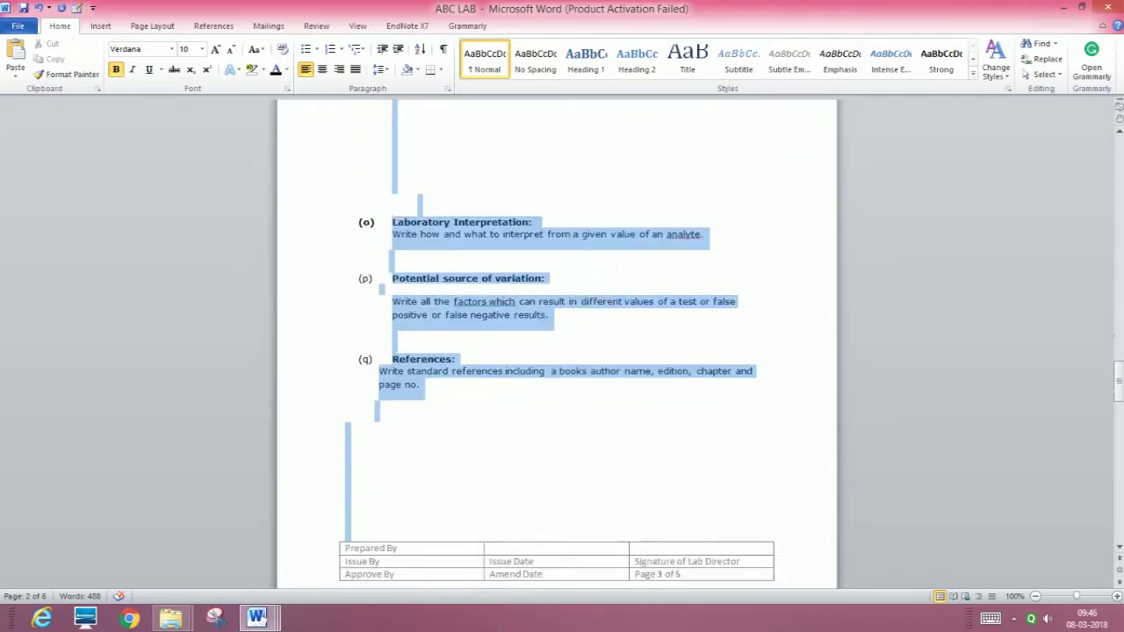
pyautogui.click(481, 515)
pyautogui.scroll(15, 334, 326)
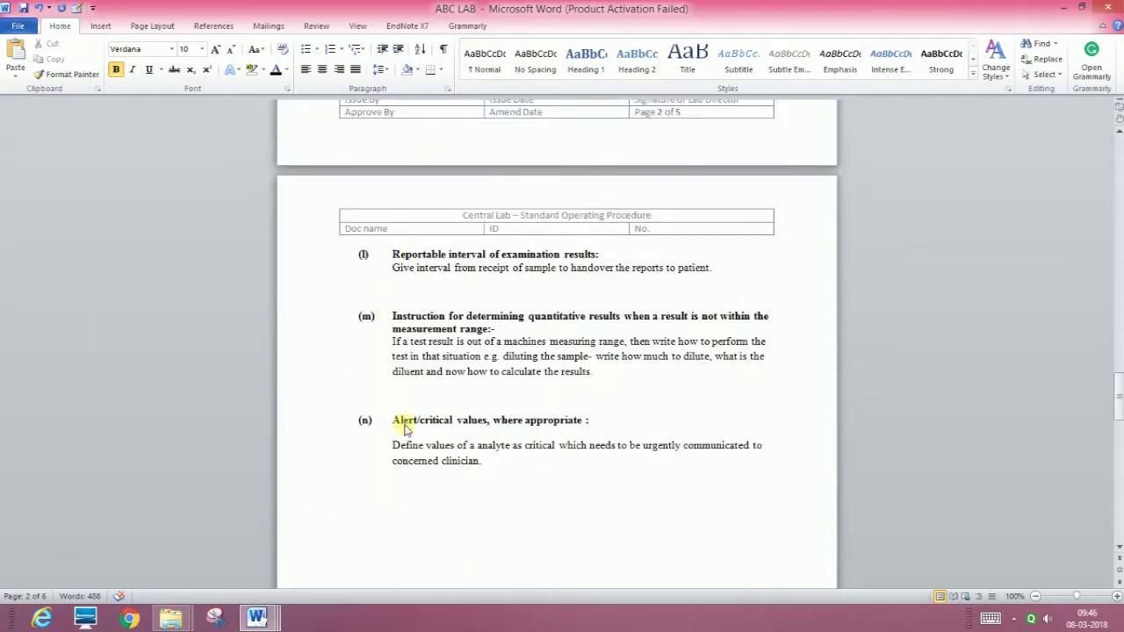
pyautogui.hotkey('ctrl', 'a')
pyautogui.scroll(10, 411, 378)
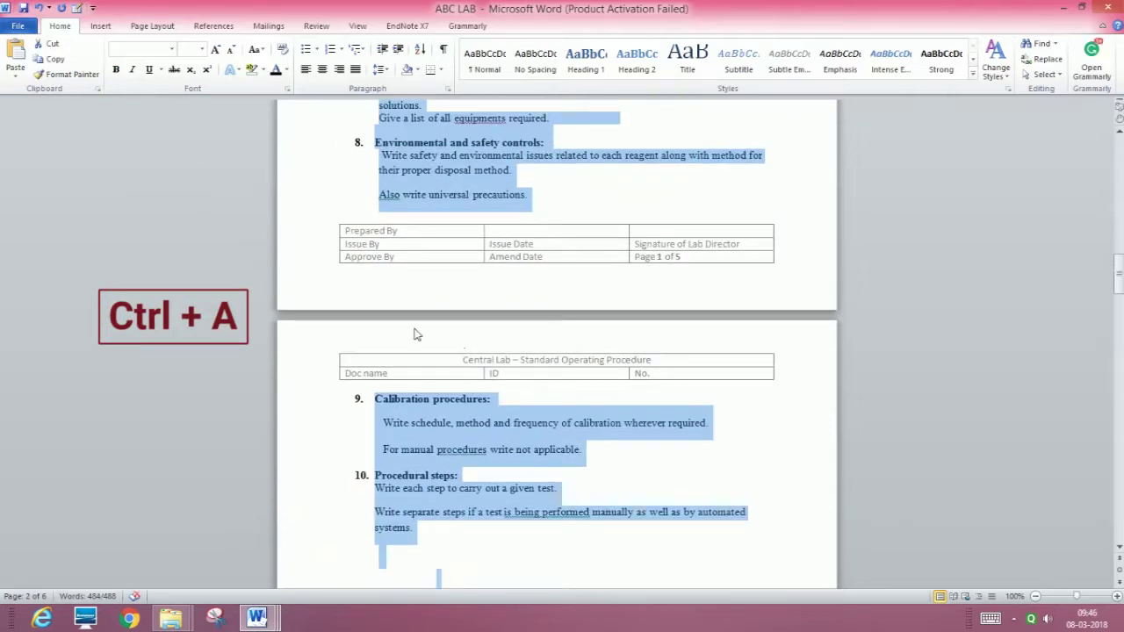
# - Select the Purpose heading line, leaving its font, size and automatic black colour unchanged
pyautogui.click(172, 49)
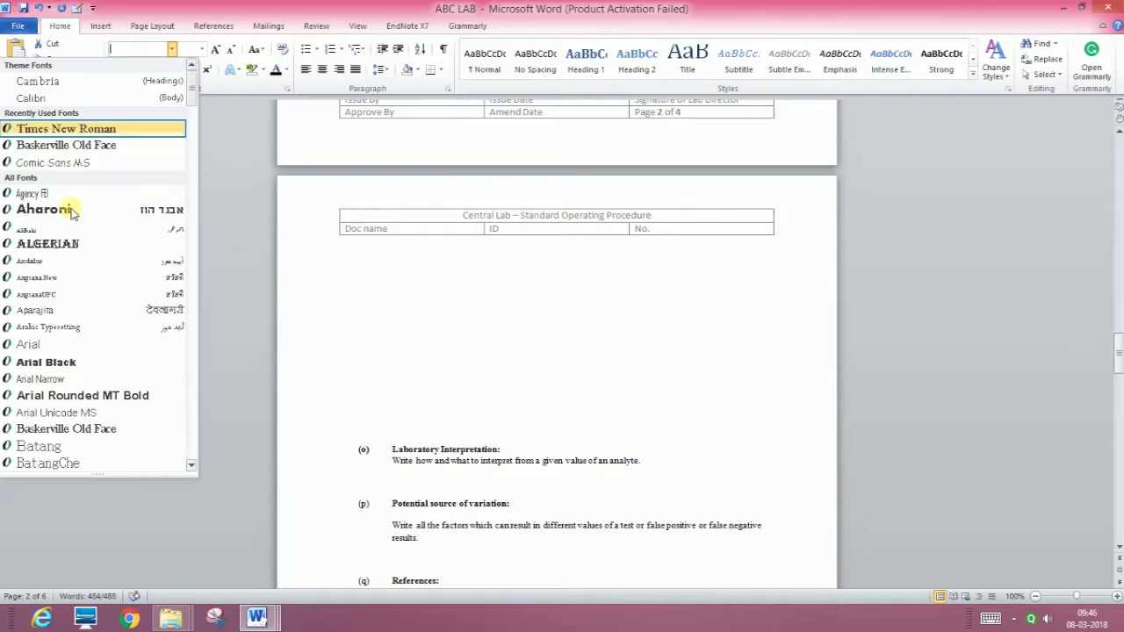
pyautogui.click(94, 128)
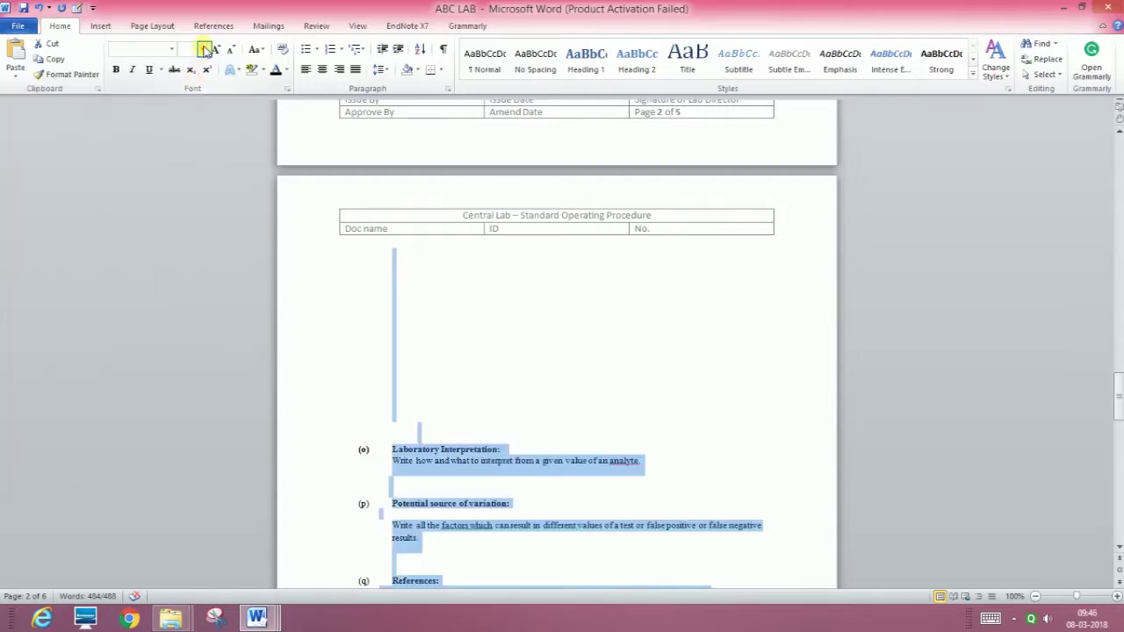
pyautogui.click(202, 49)
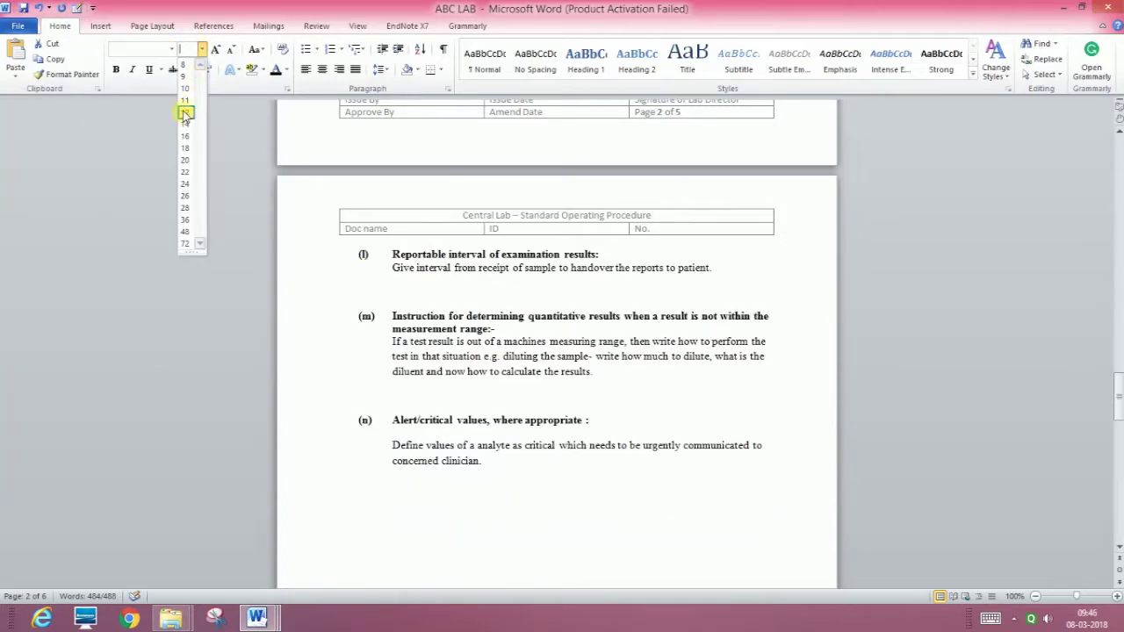
pyautogui.click(409, 328)
pyautogui.moveTo(439, 334); pyautogui.dragTo(289, 339)
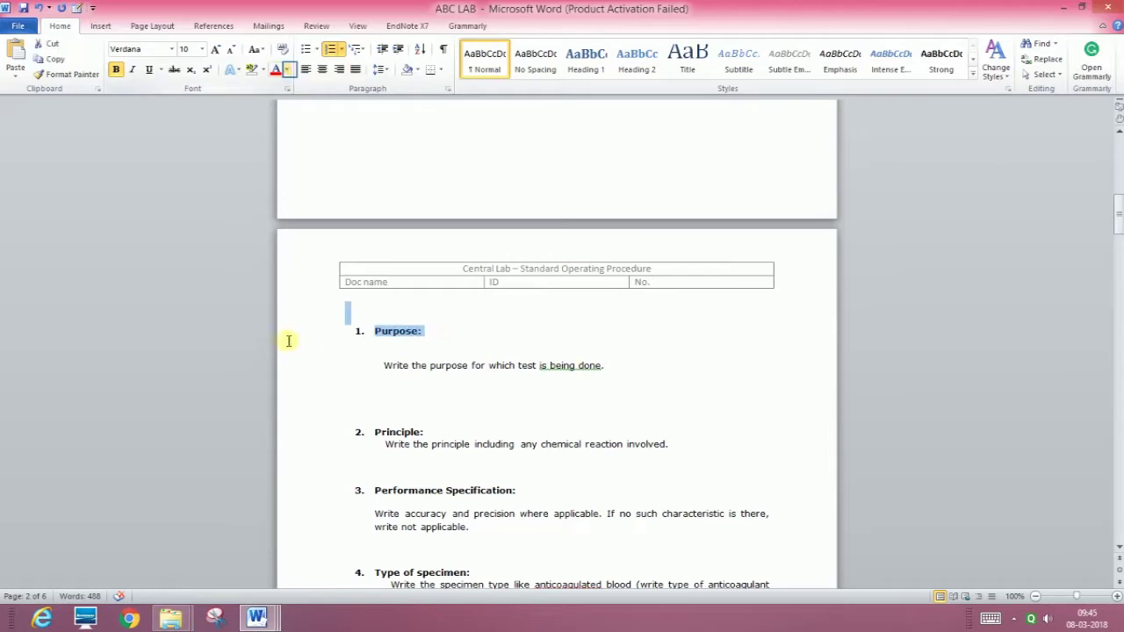
pyautogui.click(286, 69)
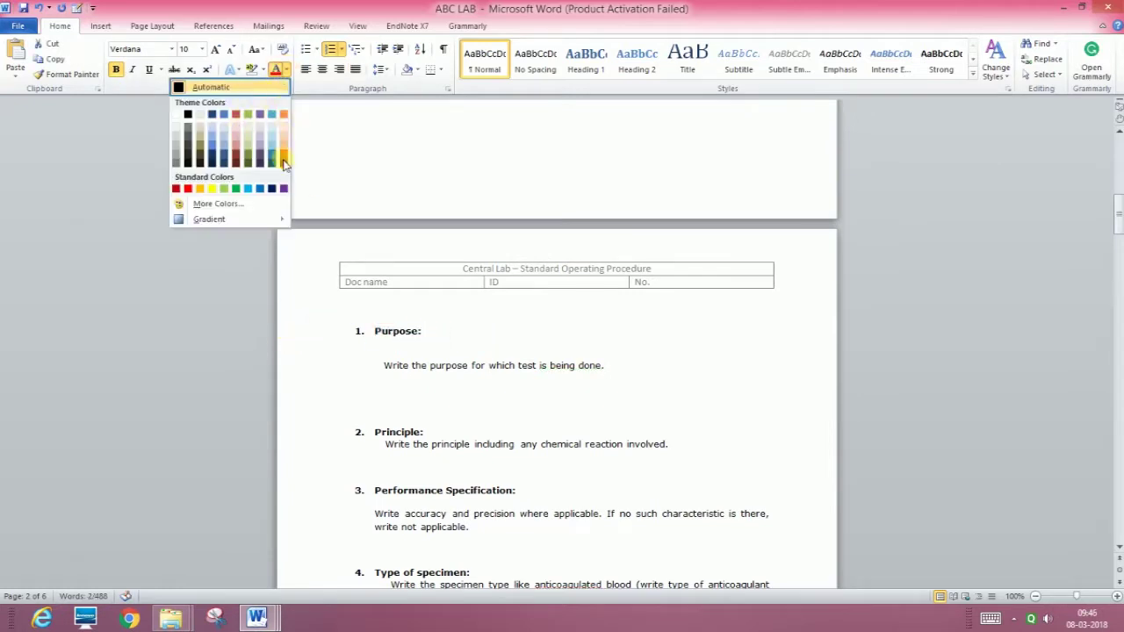
pyautogui.click(181, 88)
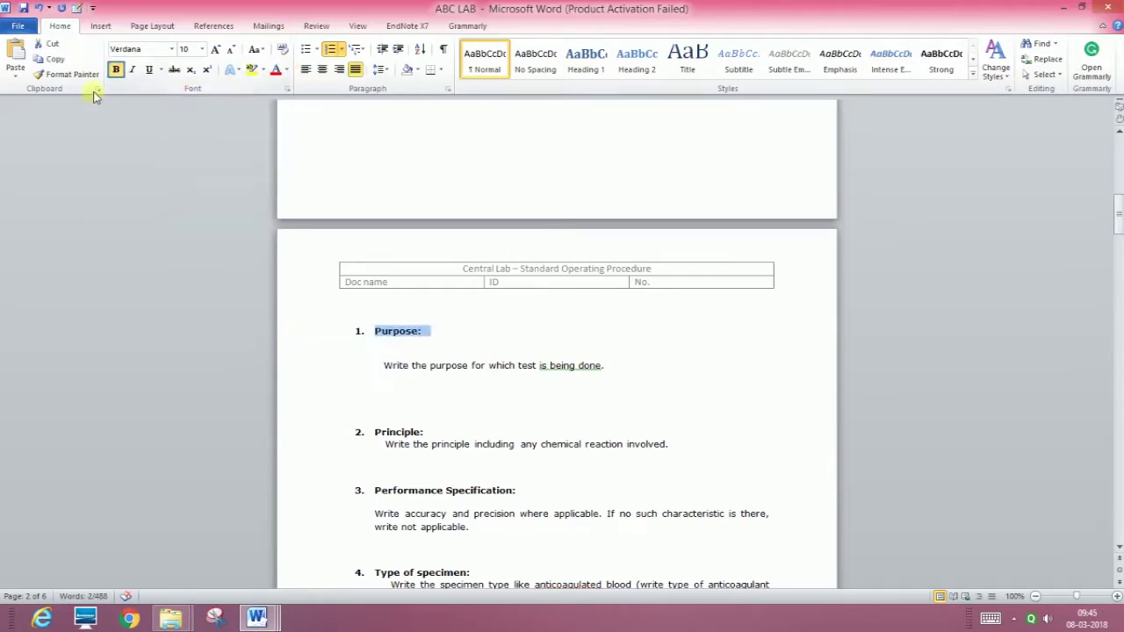
# - Try bold, italic, underline, strikethrough, subscript and superscript on the Purpose heading
pyautogui.click(115, 70)
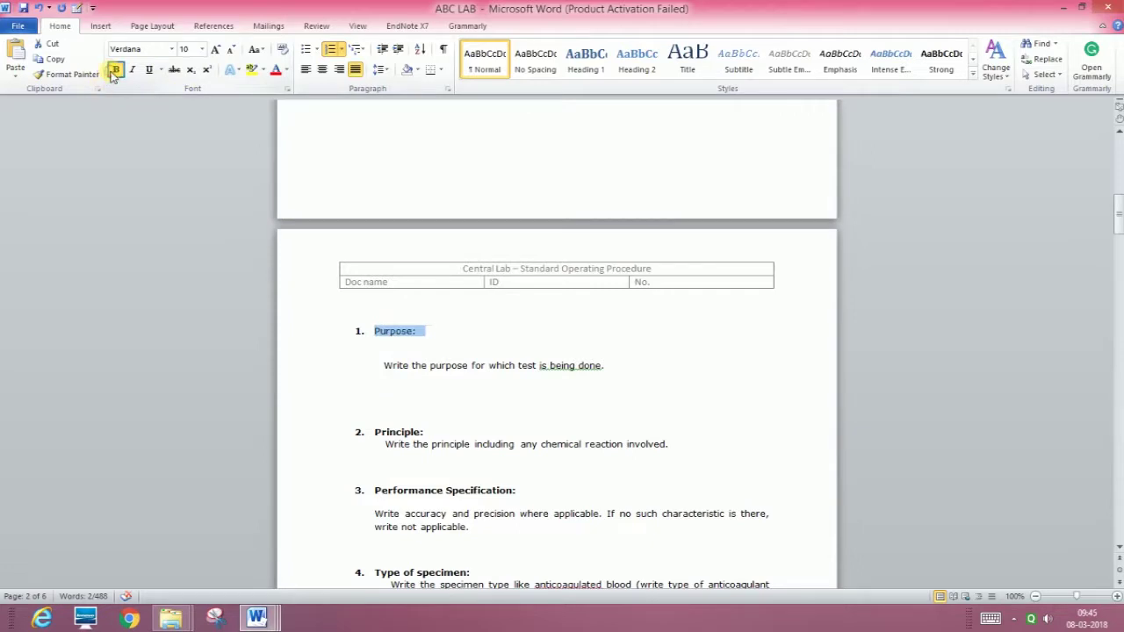
pyautogui.click(115, 71)
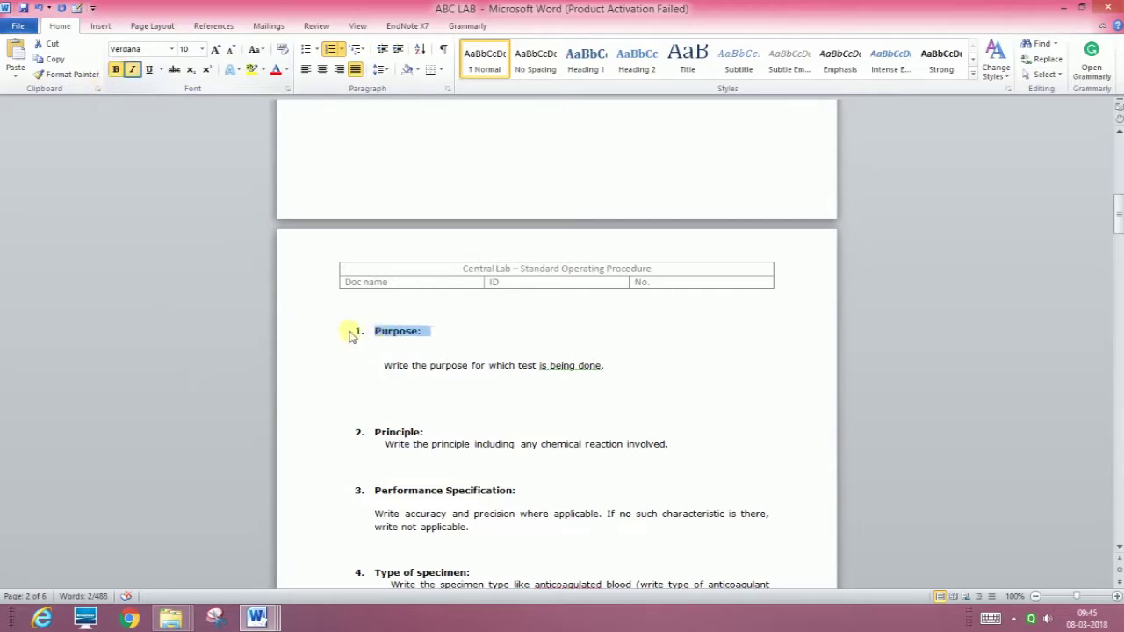
pyautogui.click(134, 70)
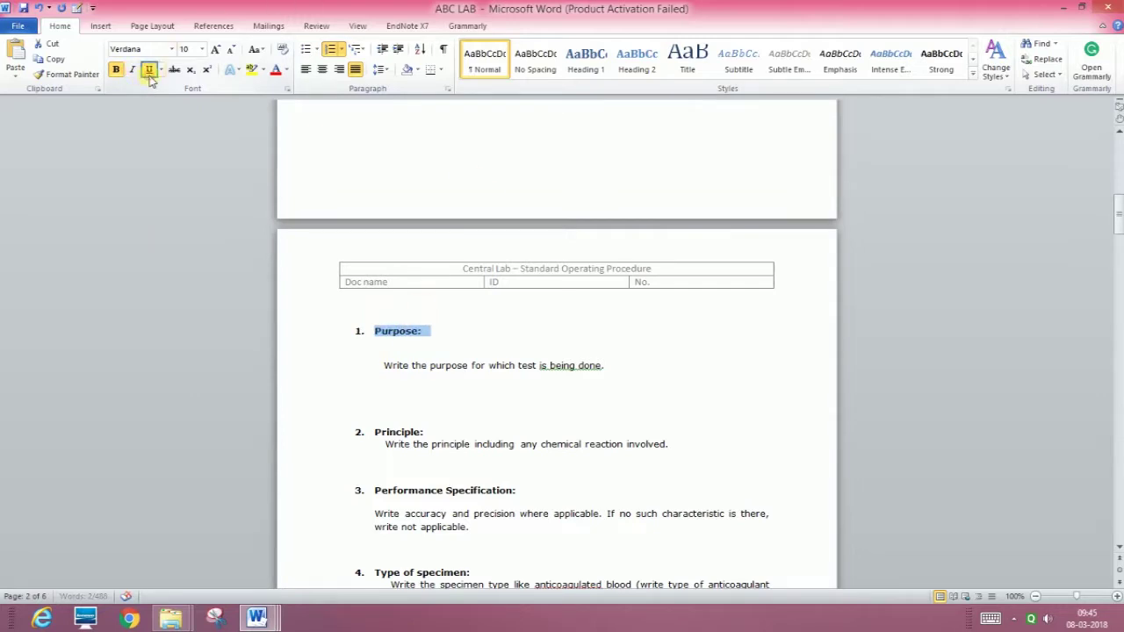
pyautogui.click(149, 76)
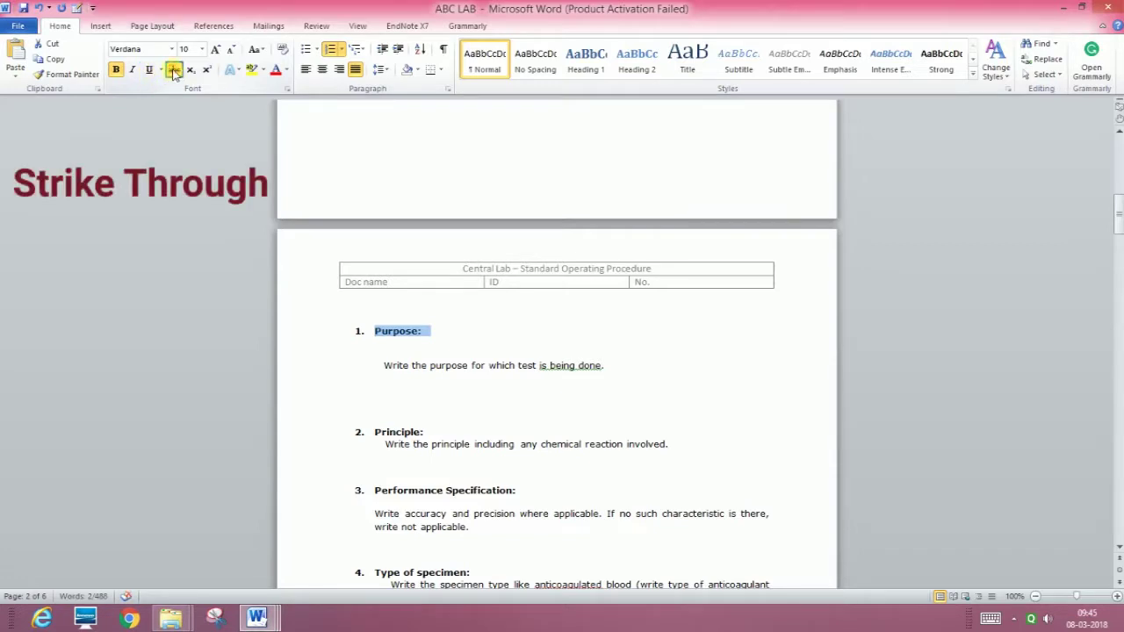
pyautogui.click(174, 71)
pyautogui.click(174, 72)
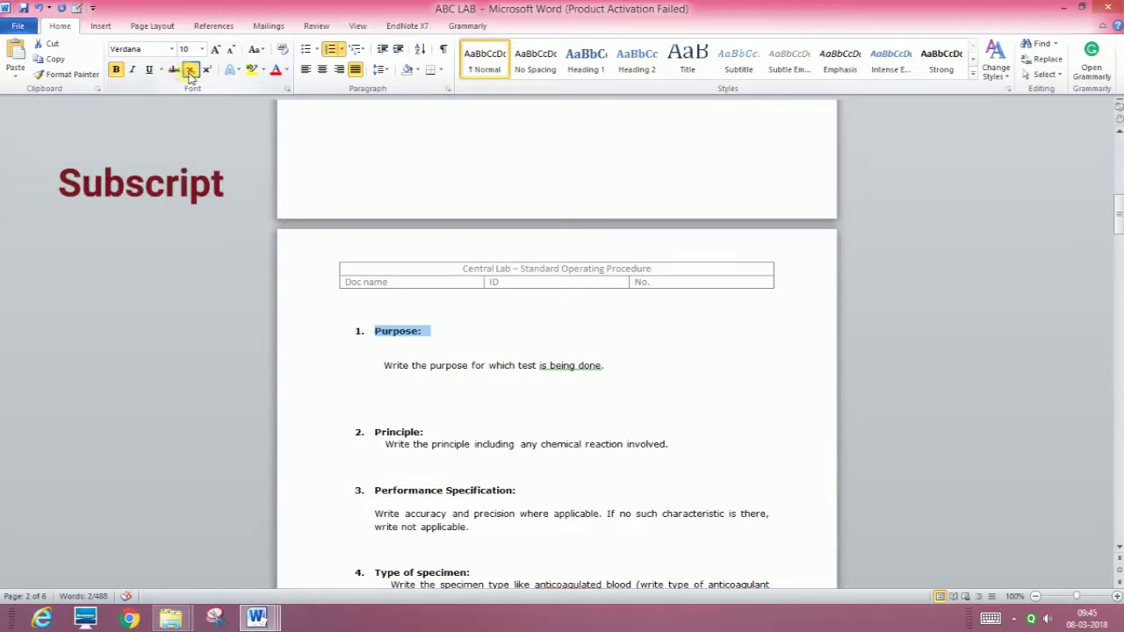
pyautogui.click(190, 72)
pyautogui.hotkey('ctrl', 'shift', '+')
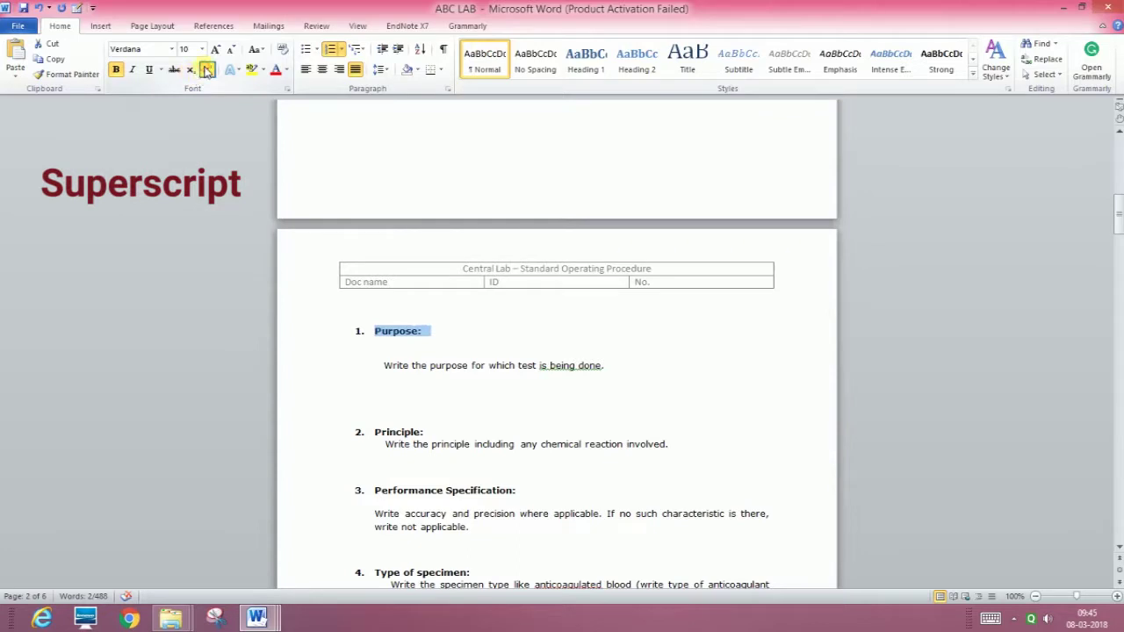
pyautogui.click(207, 71)
# - Highlight Purpose in yellow, then remove the highlight from the word with No Color
pyautogui.click(261, 69)
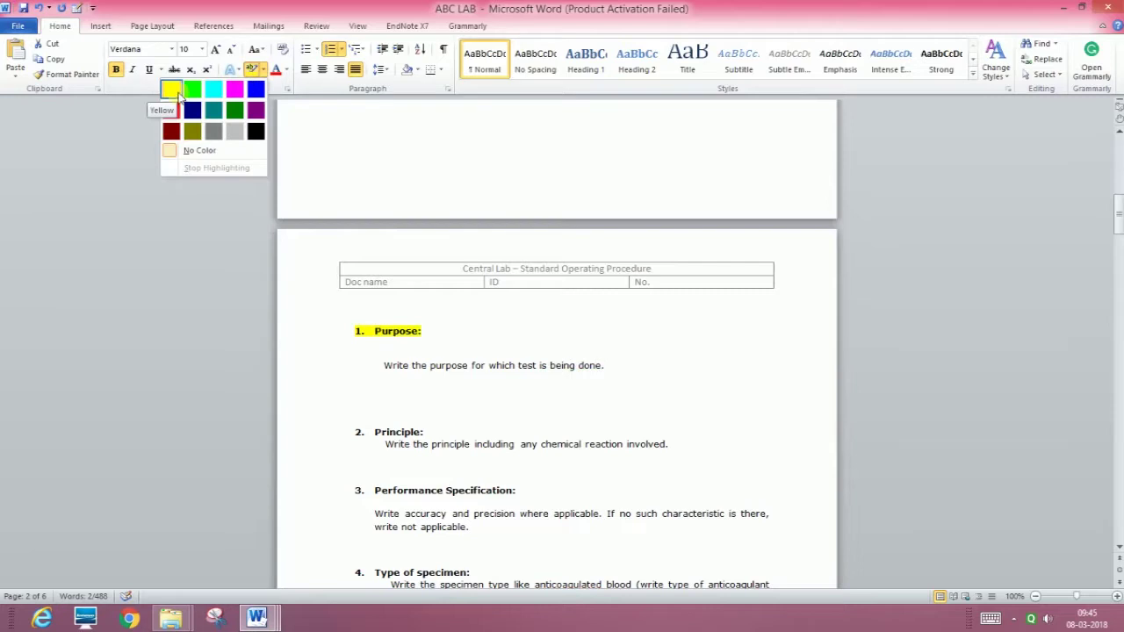
pyautogui.click(177, 91)
pyautogui.click(264, 70)
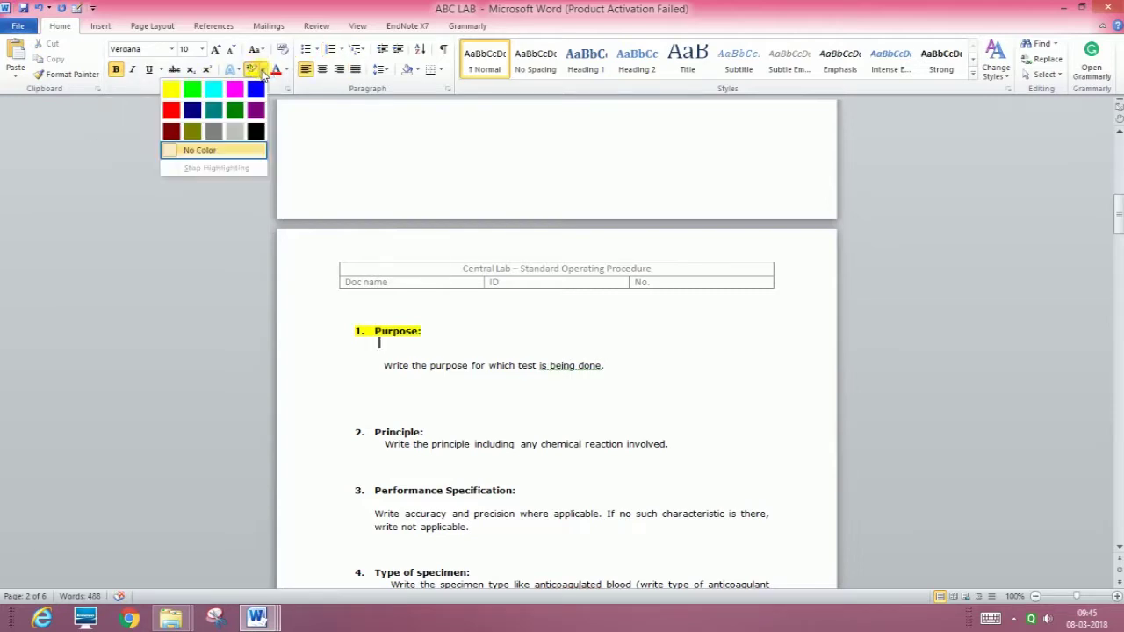
pyautogui.click(224, 150)
pyautogui.moveTo(420, 335); pyautogui.dragTo(311, 340)
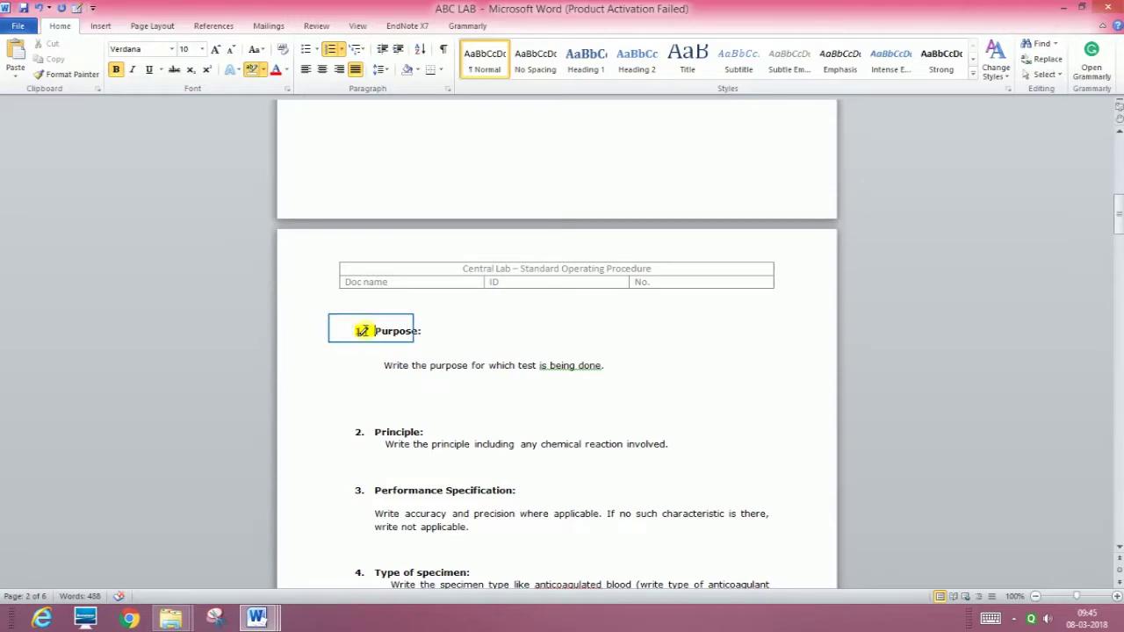
pyautogui.press('Escape')
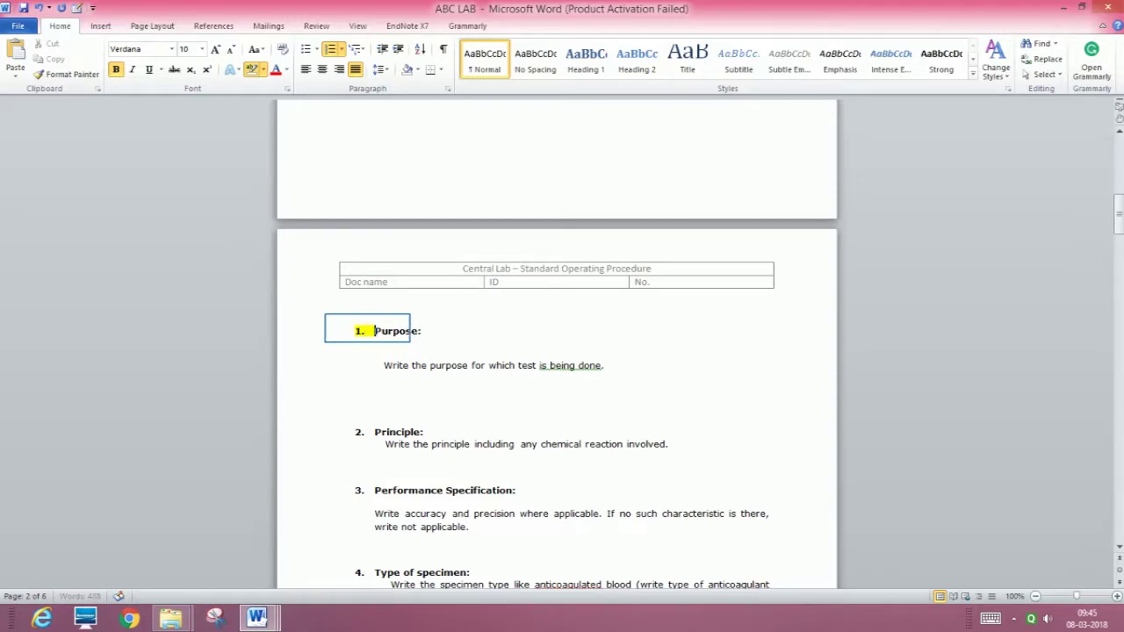
pyautogui.click(359, 330)
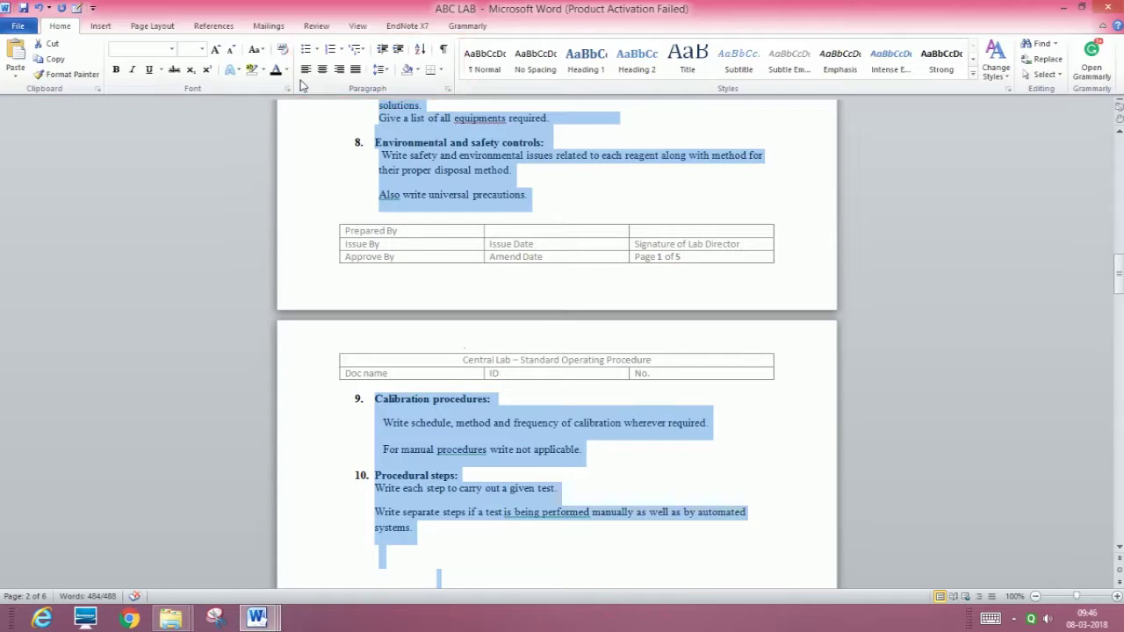
# - Justify all the text with 1.15 line spacing, after trying Center and Align Right
pyautogui.click(356, 74)
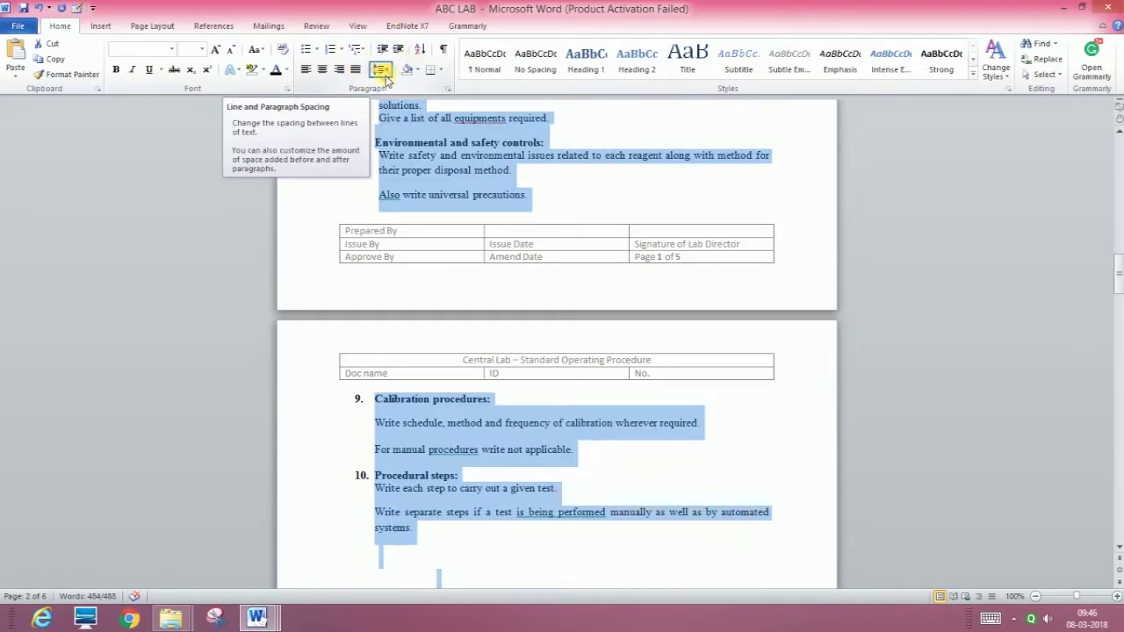
pyautogui.click(384, 73)
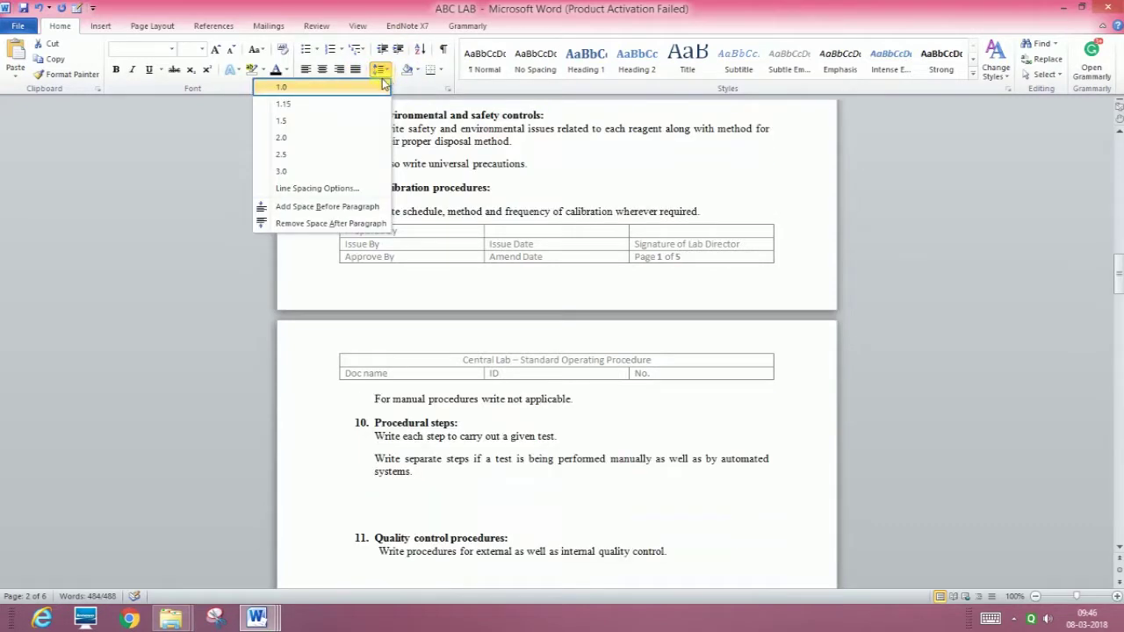
pyautogui.click(347, 106)
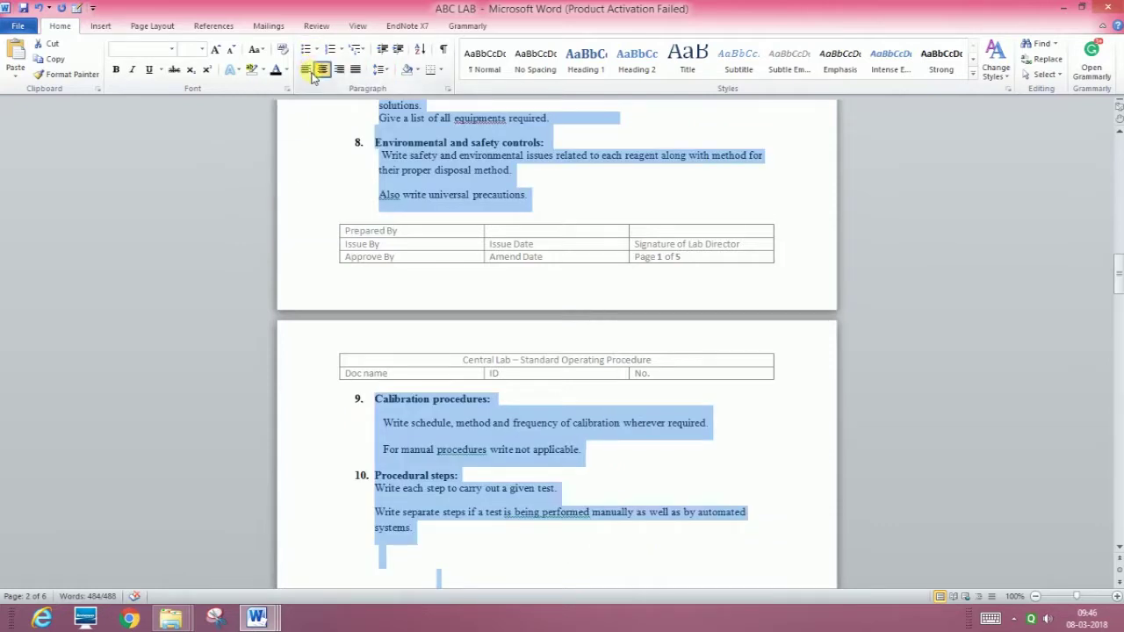
pyautogui.click(321, 72)
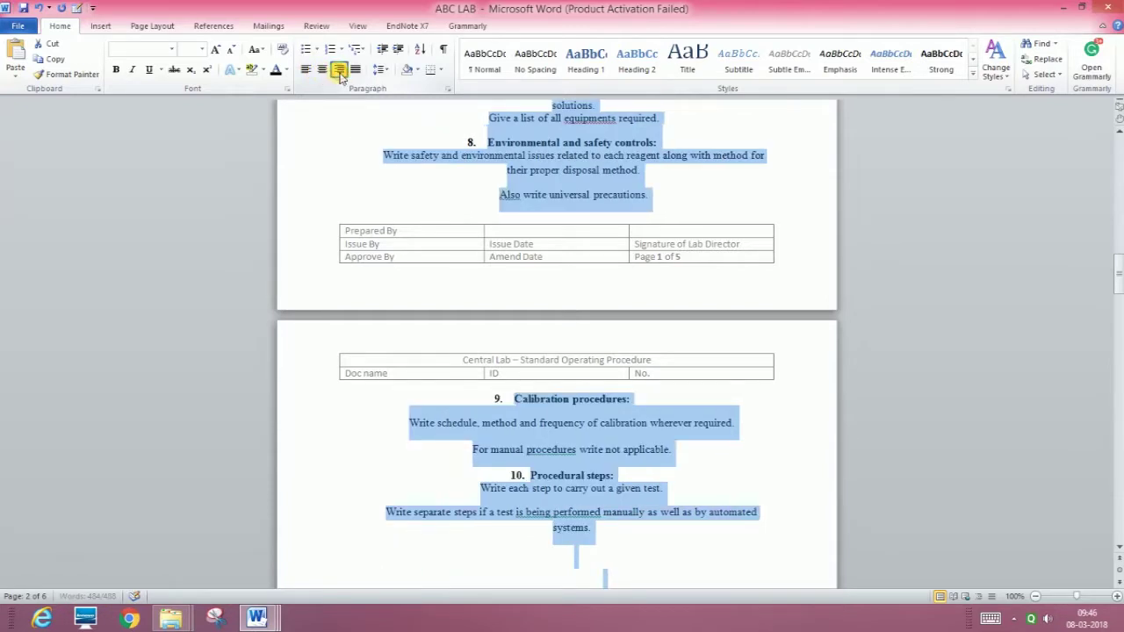
pyautogui.click(341, 75)
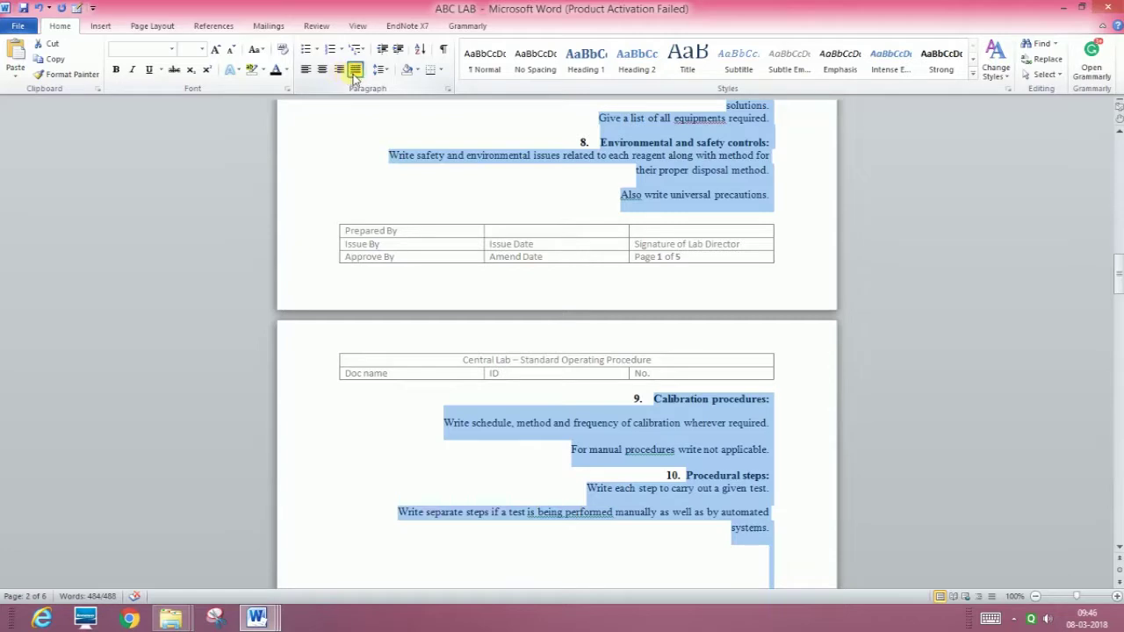
pyautogui.click(355, 70)
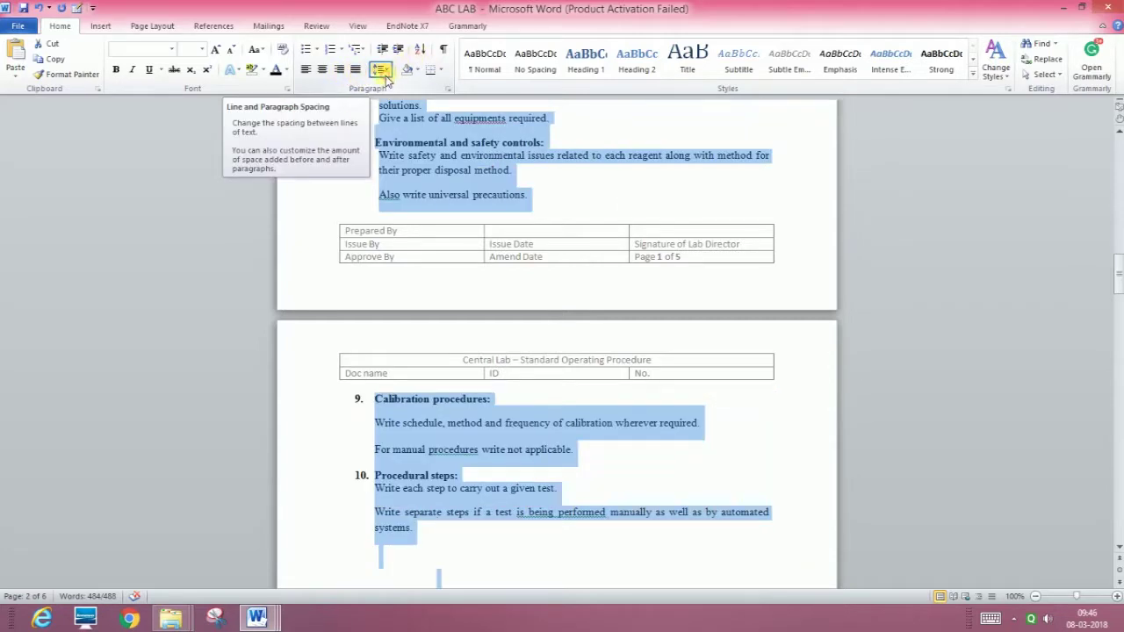
pyautogui.click(385, 78)
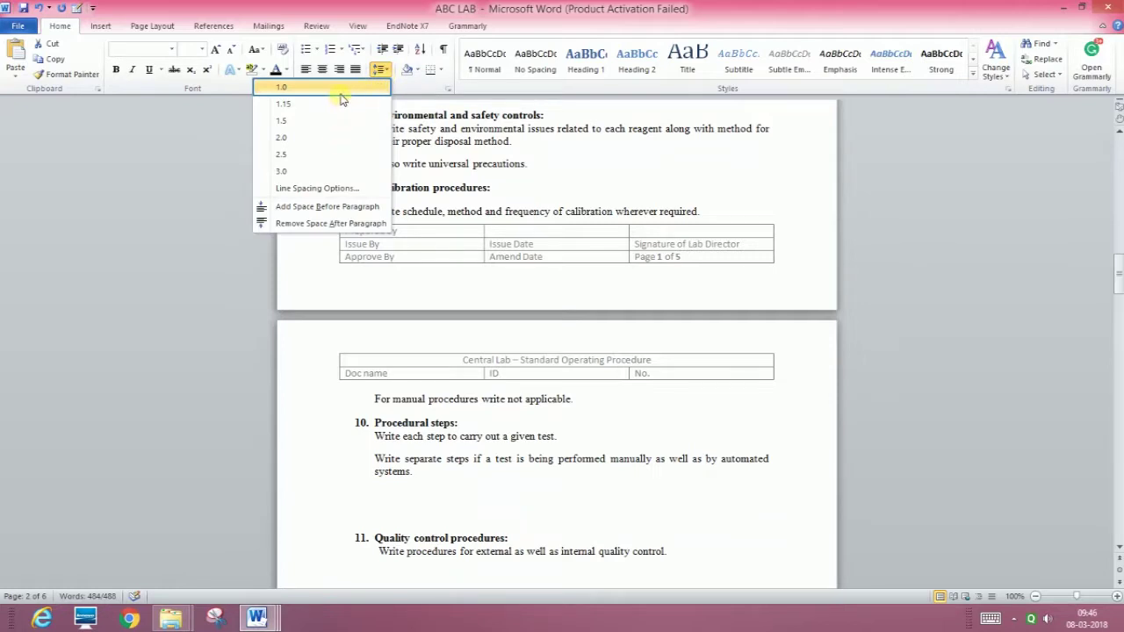
pyautogui.press('Escape')
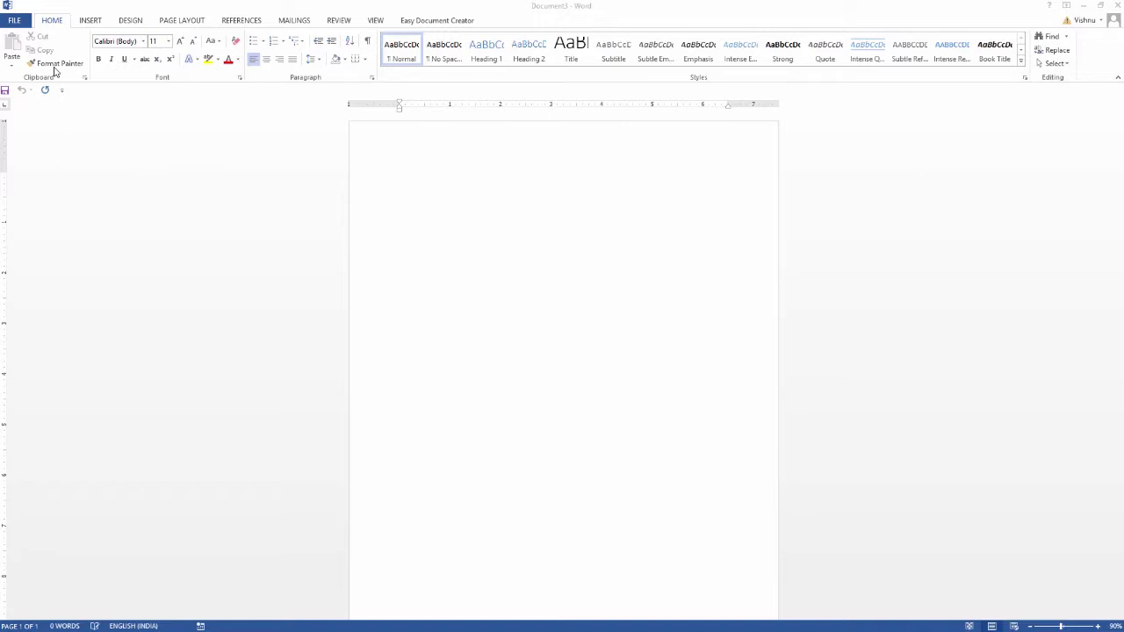
# - Insert the stacked-books picture book1.jpg on the first page
pyautogui.click(91, 21)
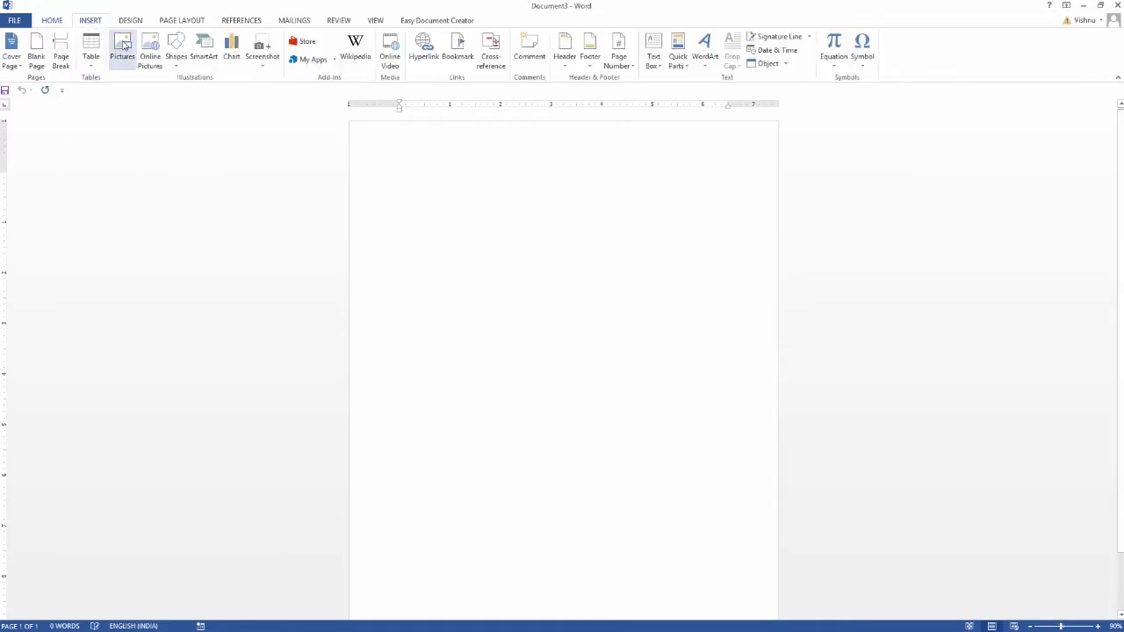
pyautogui.click(122, 46)
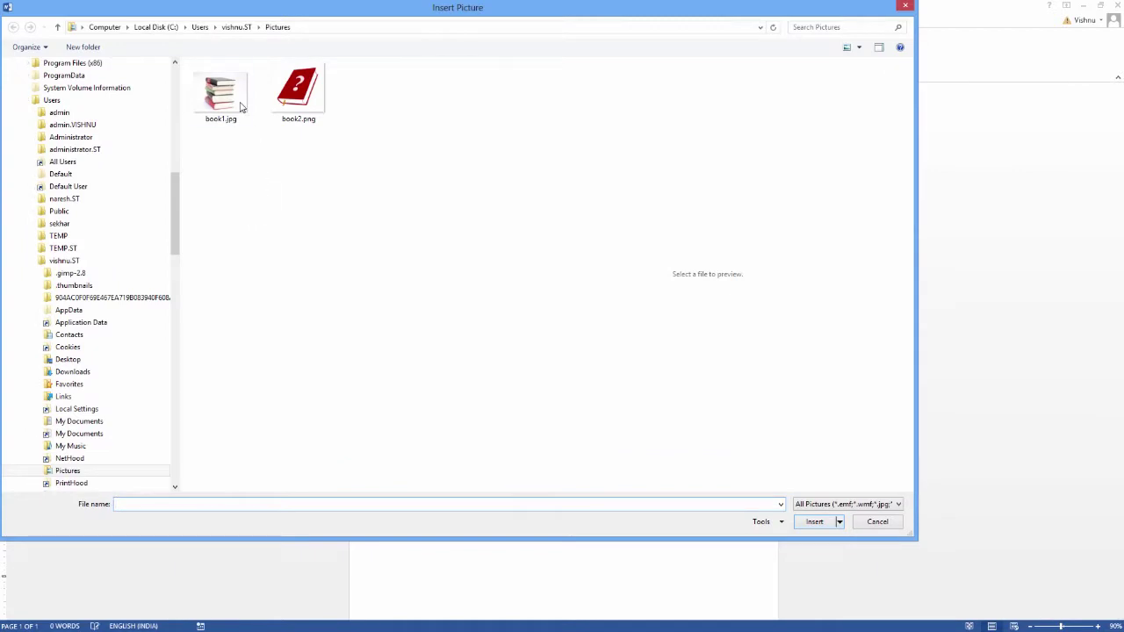
pyautogui.click(228, 93)
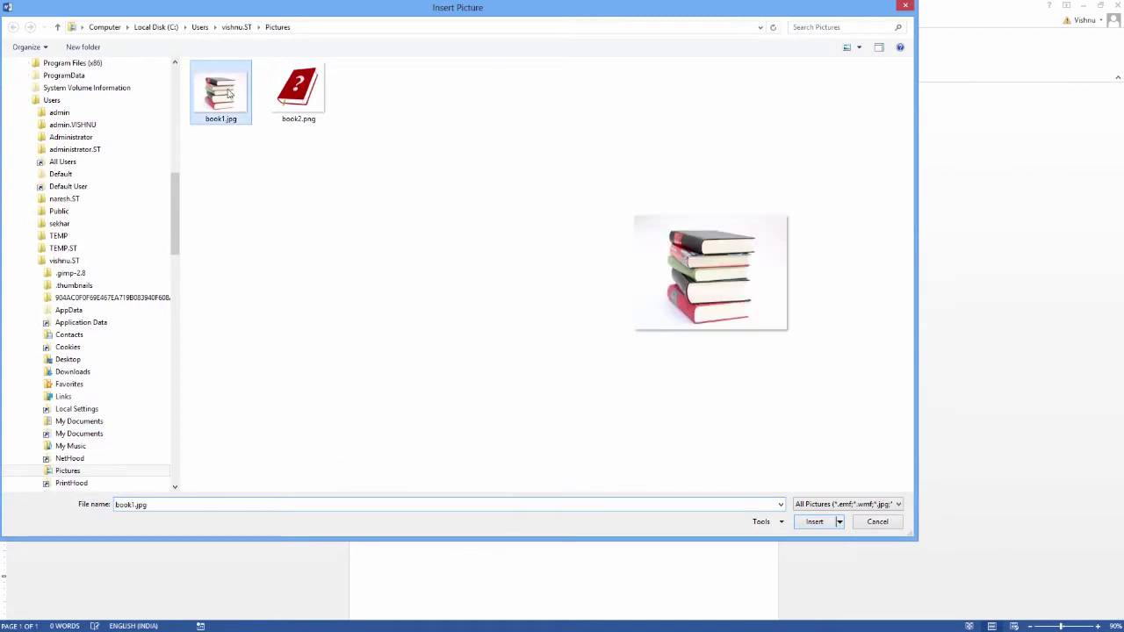
pyautogui.click(815, 522)
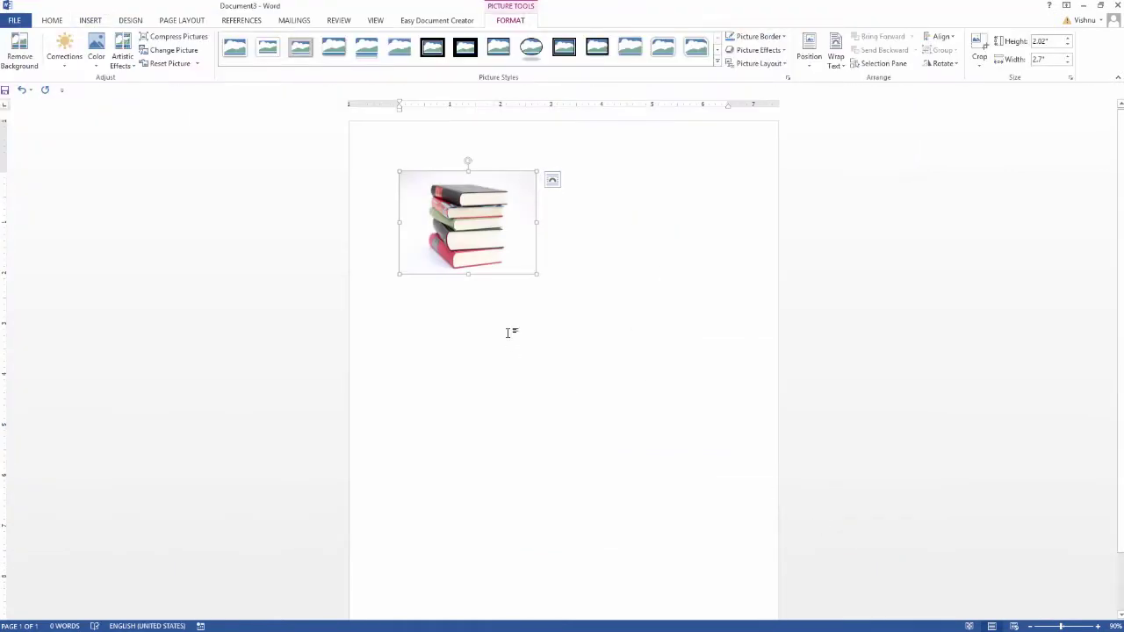
pyautogui.click(510, 330)
# - Add a drawing canvas below the picture and draw the heptagon and other shapes in it
pyautogui.click(91, 20)
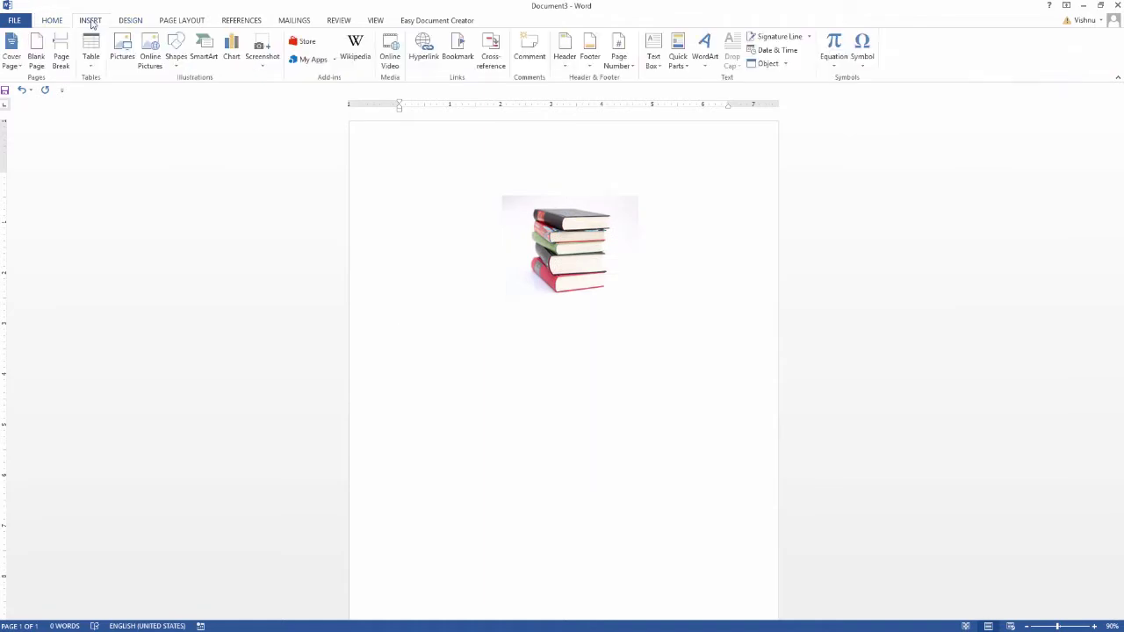
pyautogui.click(177, 63)
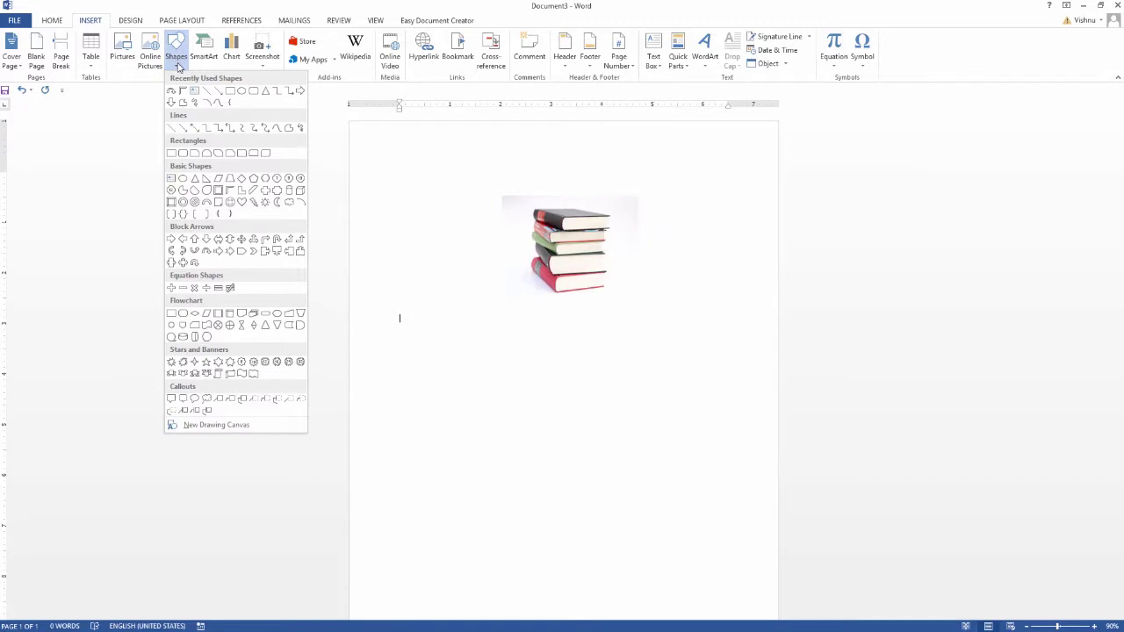
pyautogui.click(217, 425)
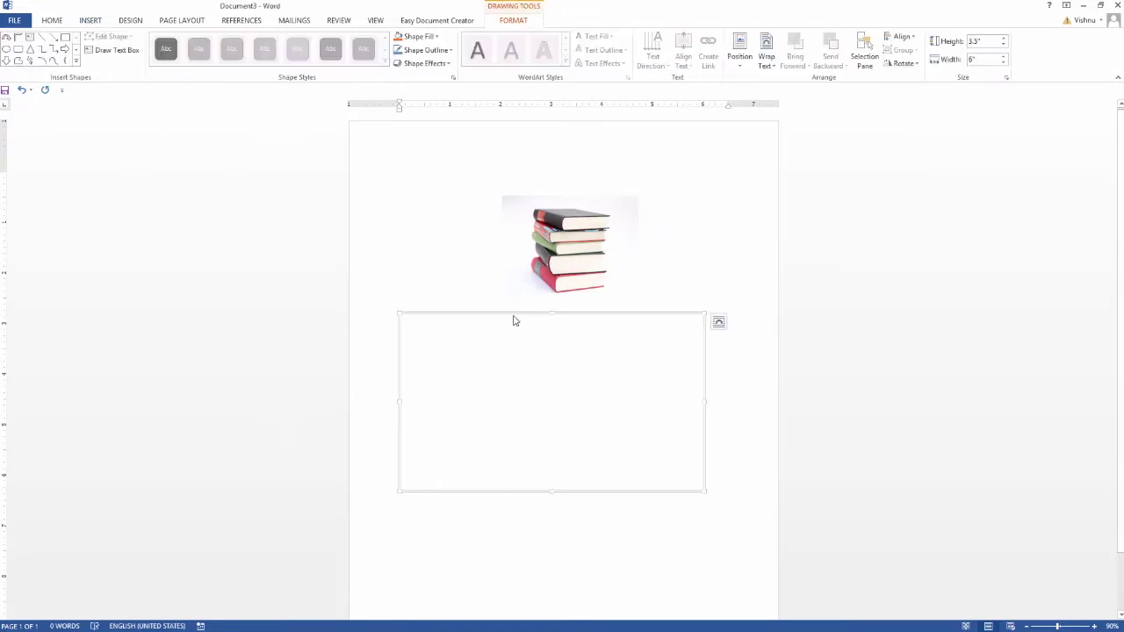
pyautogui.click(90, 19)
pyautogui.click(176, 52)
pyautogui.click(278, 181)
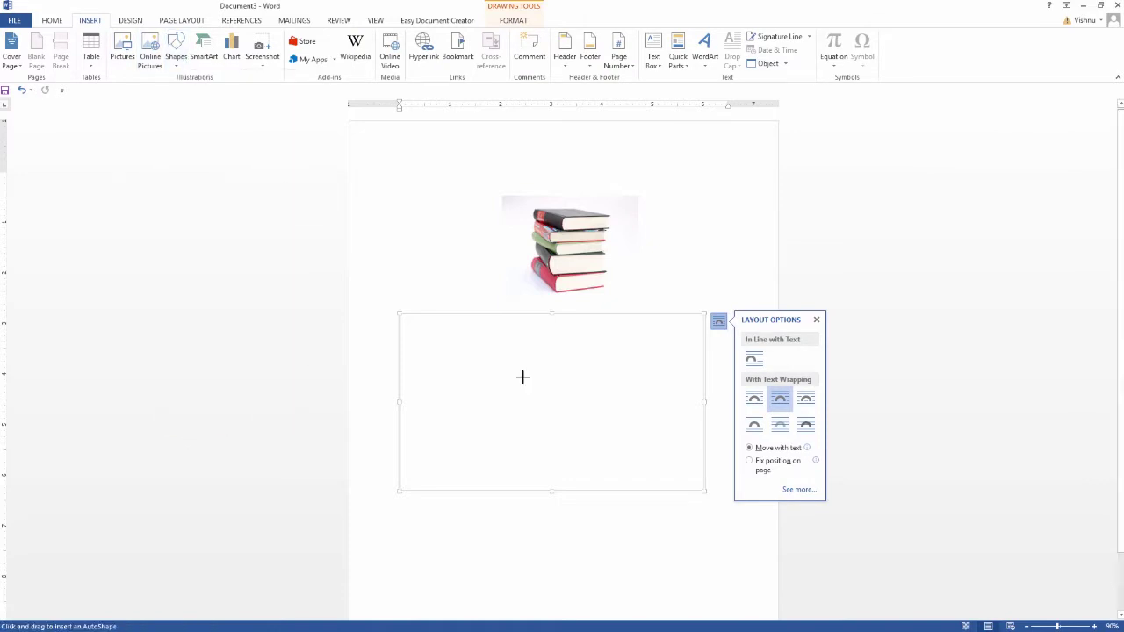
pyautogui.moveTo(508, 364); pyautogui.dragTo(579, 436)
pyautogui.moveTo(542, 354); pyautogui.dragTo(583, 365)
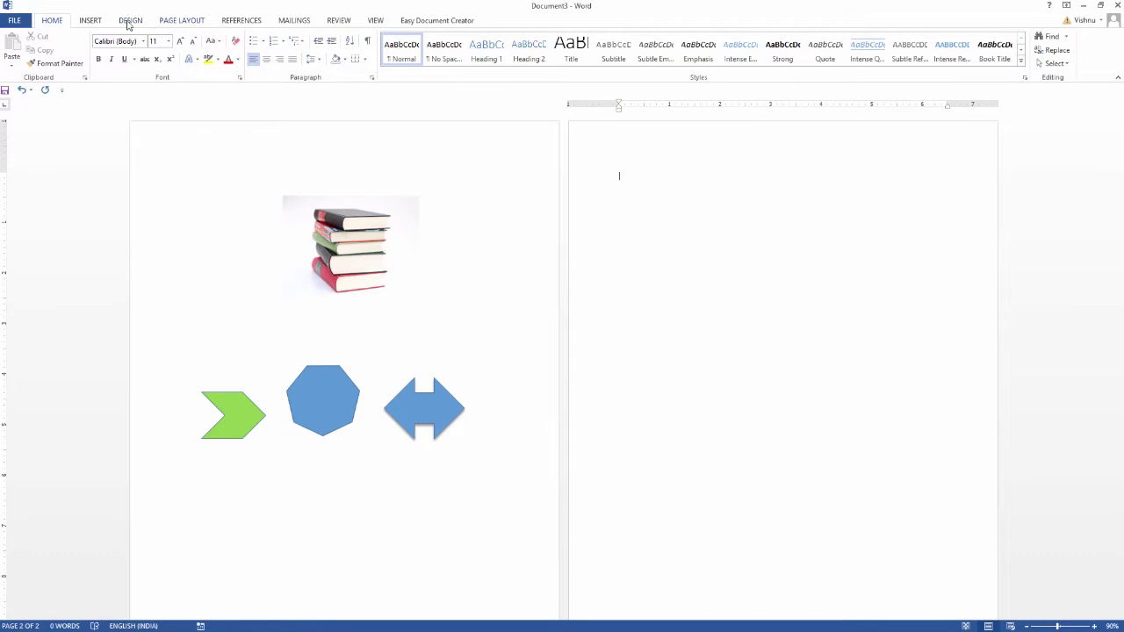
# - Insert a Hierarchy Organization Chart SmartArt graphic on the second page
pyautogui.click(91, 19)
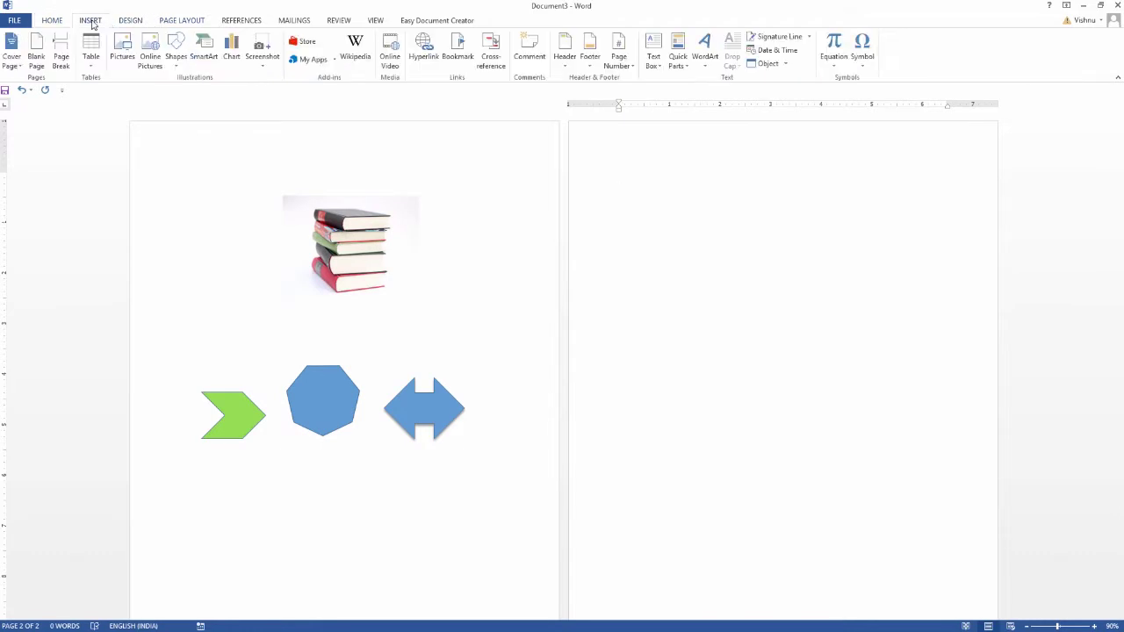
pyautogui.click(203, 54)
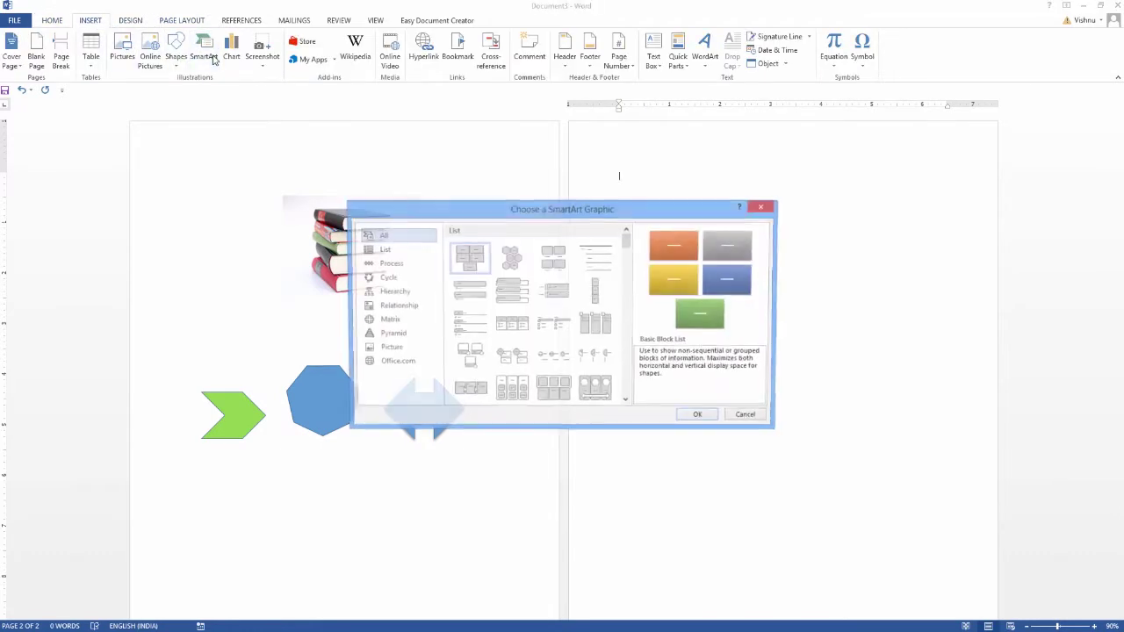
pyautogui.click(399, 250)
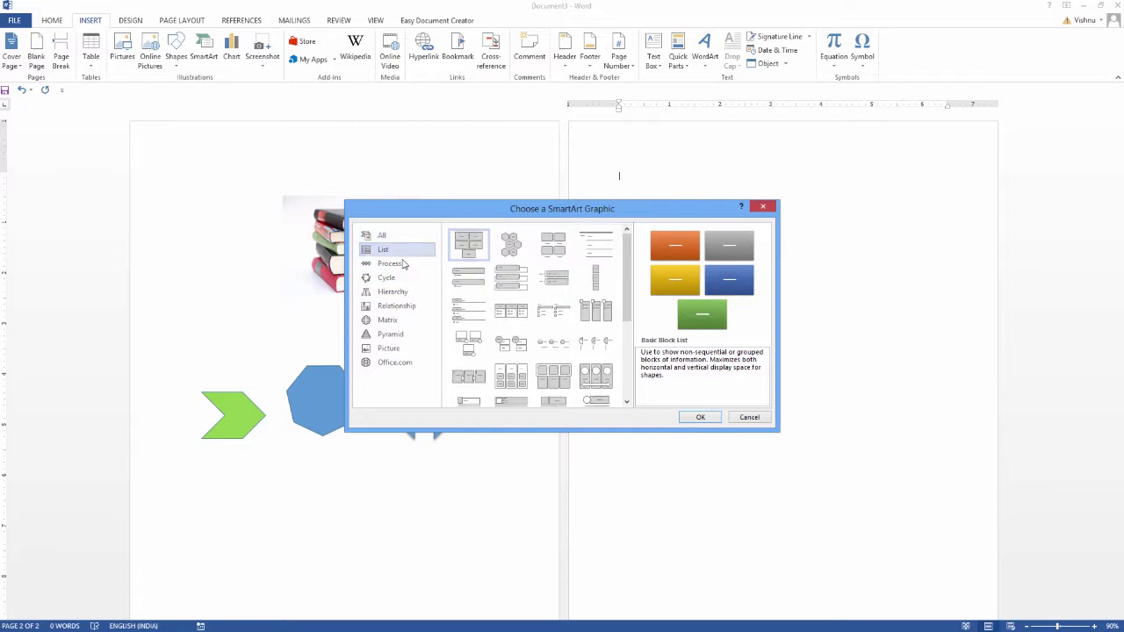
pyautogui.click(404, 263)
pyautogui.click(404, 278)
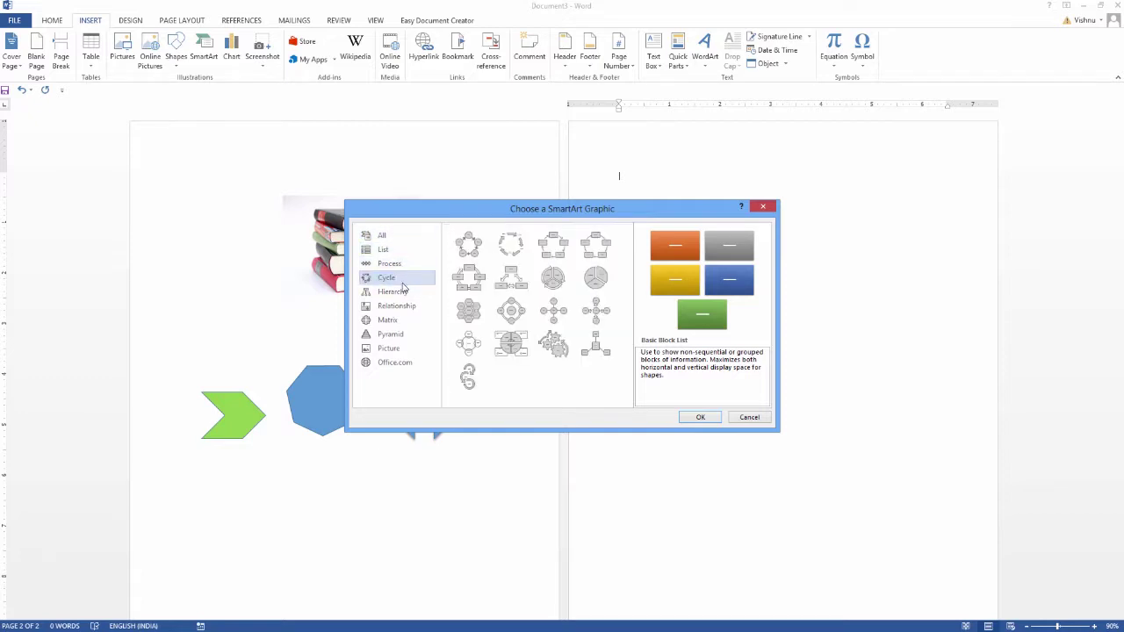
pyautogui.click(403, 292)
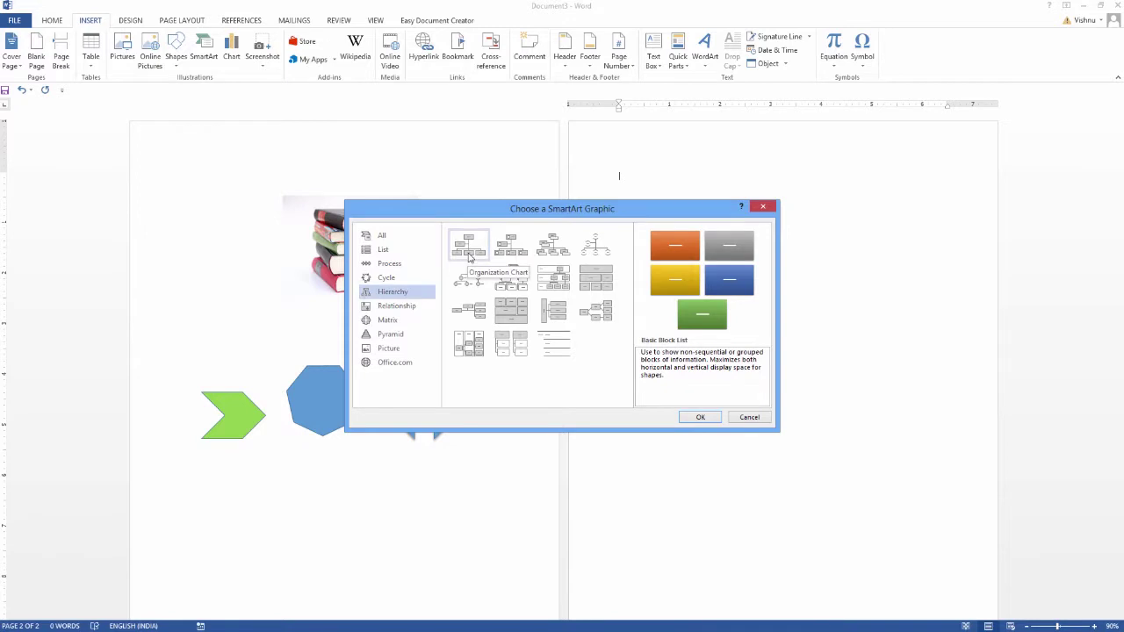
pyautogui.click(469, 246)
pyautogui.click(701, 417)
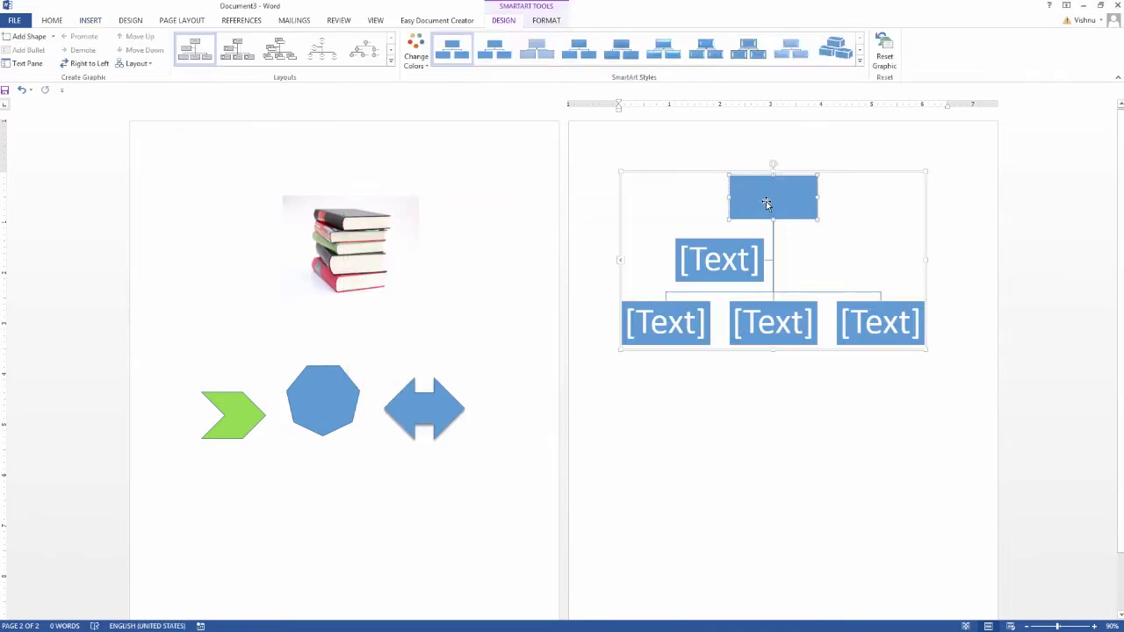
# - Label the chart boxes Level 1, Level 2, Level 3a, Level 3b and Level 3c
pyautogui.write('Level 1')
pyautogui.click(735, 258)
pyautogui.write('Level 2')
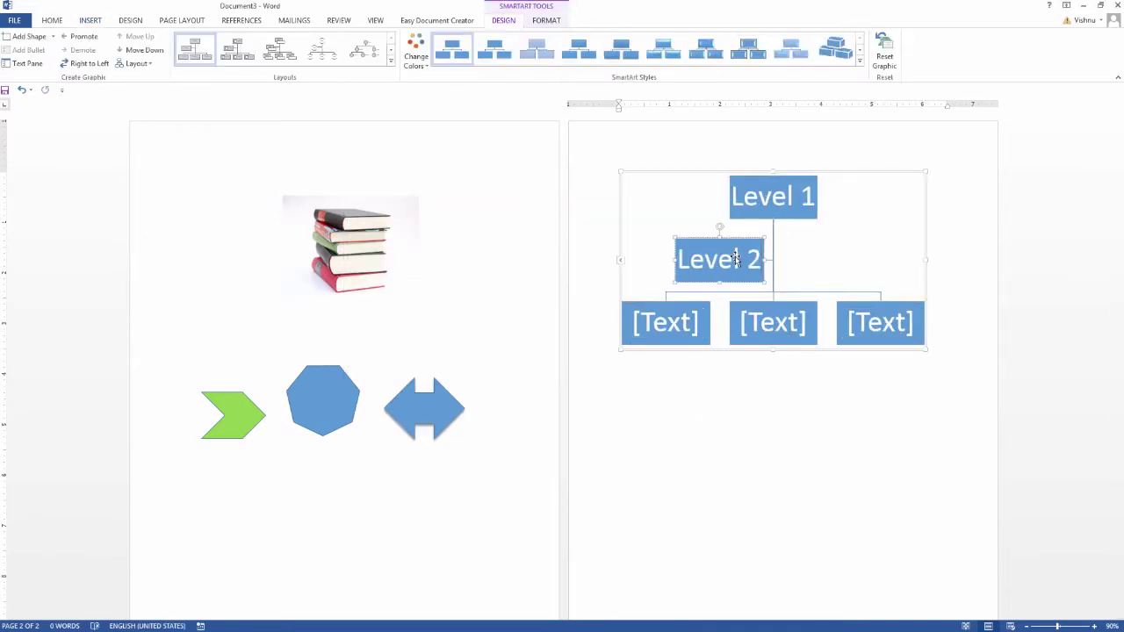
pyautogui.click(685, 320)
pyautogui.write('Level 3a')
pyautogui.click(767, 325)
pyautogui.write('Lev')
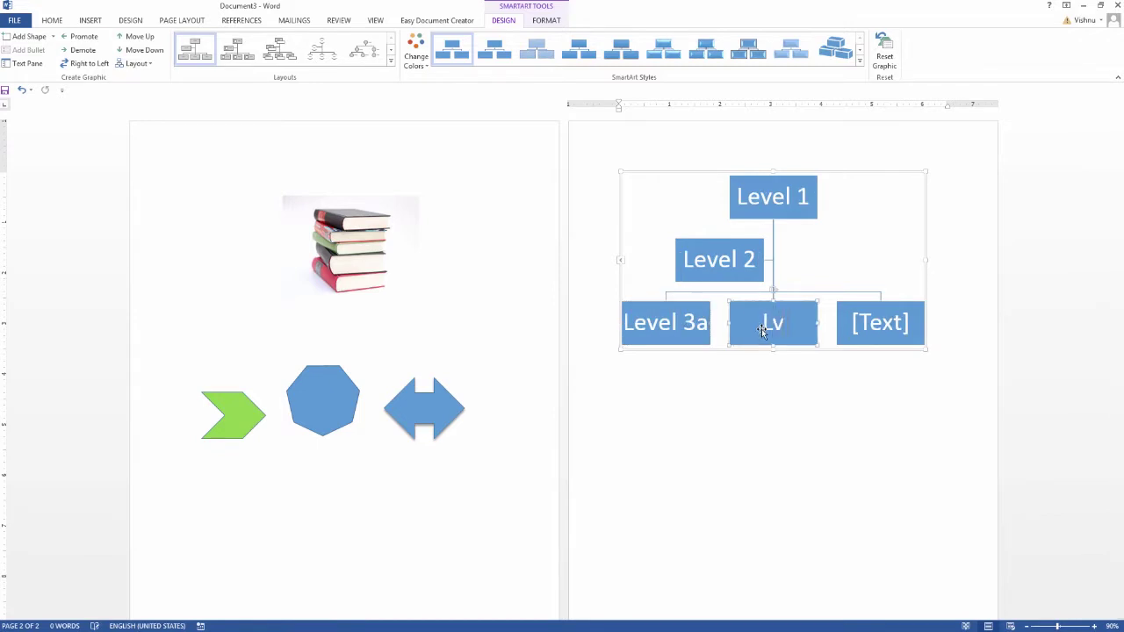
pyautogui.write('el 3b')
pyautogui.click(893, 328)
pyautogui.write('Level')
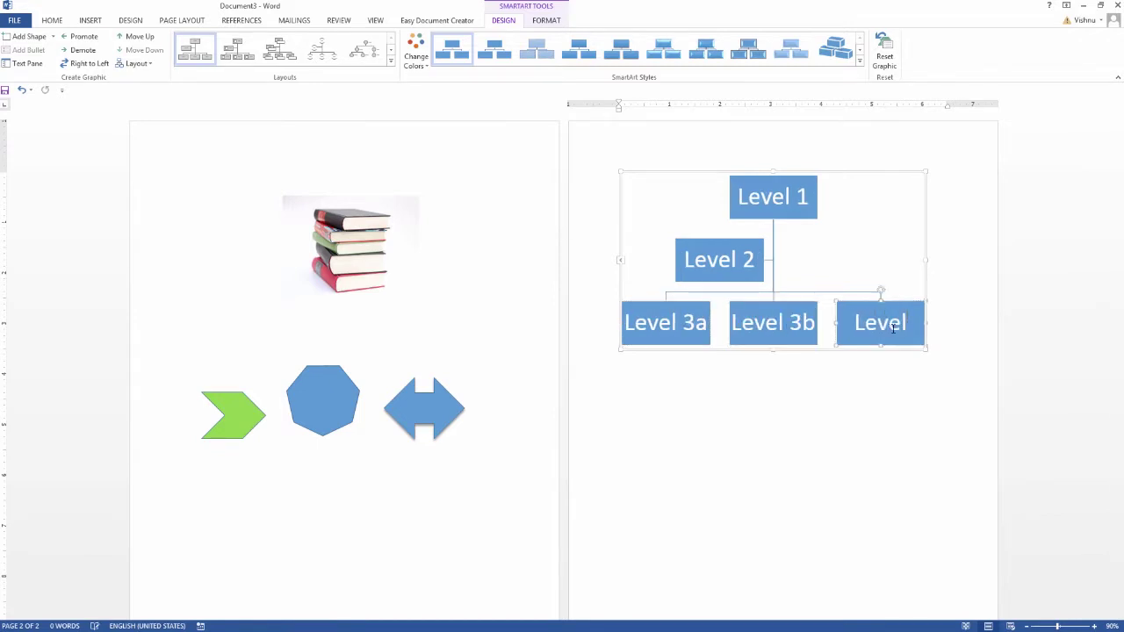
pyautogui.write(' 3c')
# - Move and demote Level 3a, promote Level 3c, enlarge the frame, and apply a 3D style
pyautogui.click(135, 37)
pyautogui.click(146, 51)
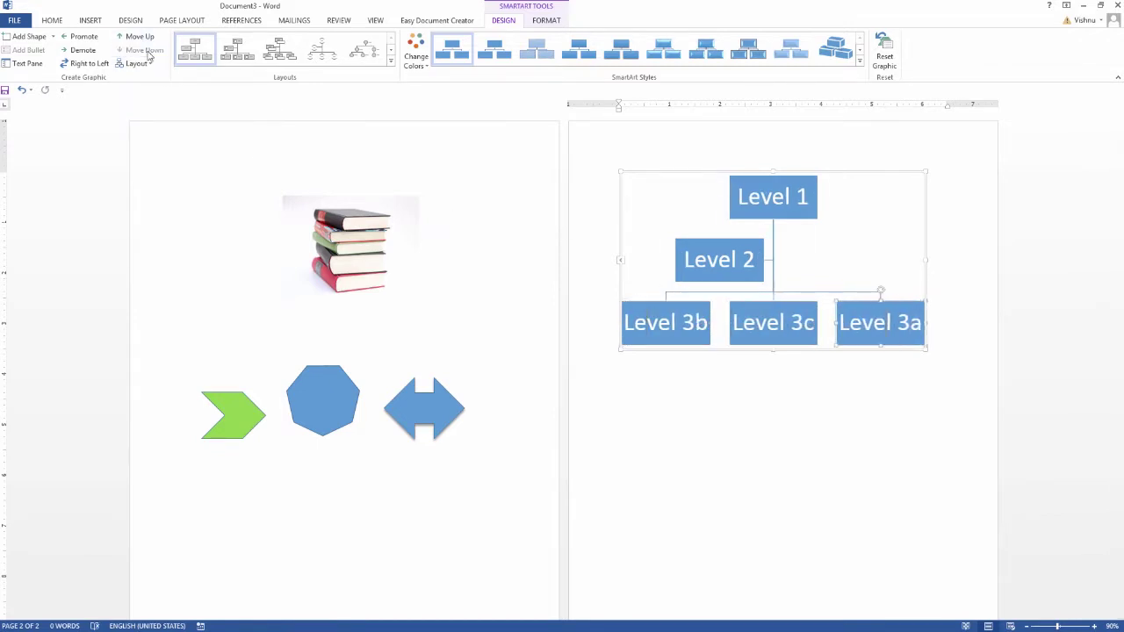
pyautogui.click(82, 50)
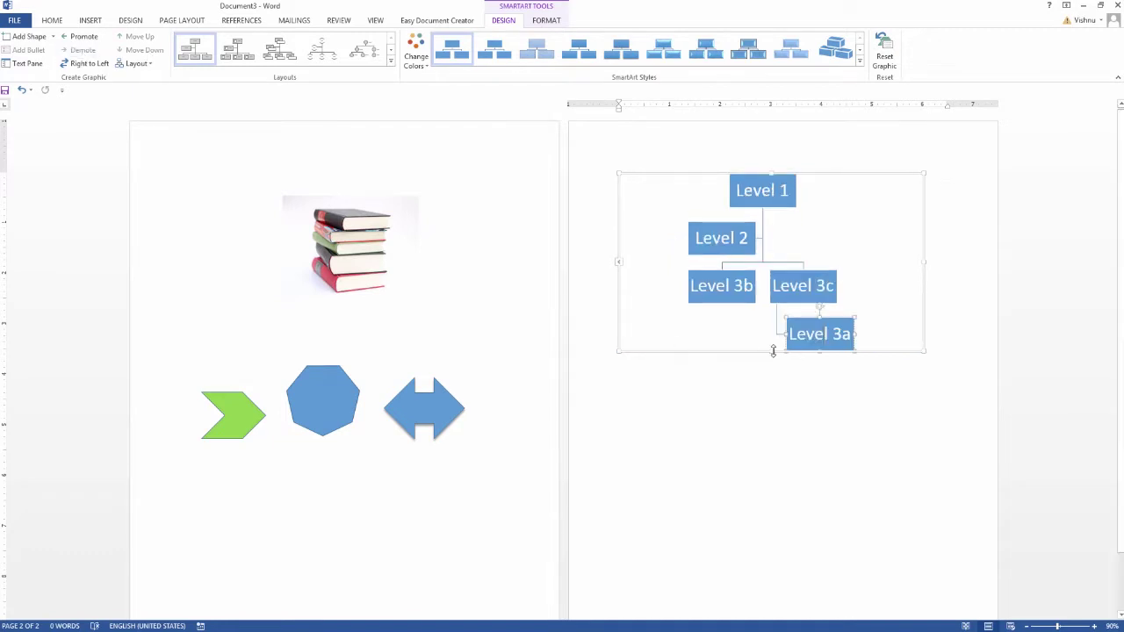
pyautogui.moveTo(773, 349); pyautogui.dragTo(773, 459)
pyautogui.click(88, 63)
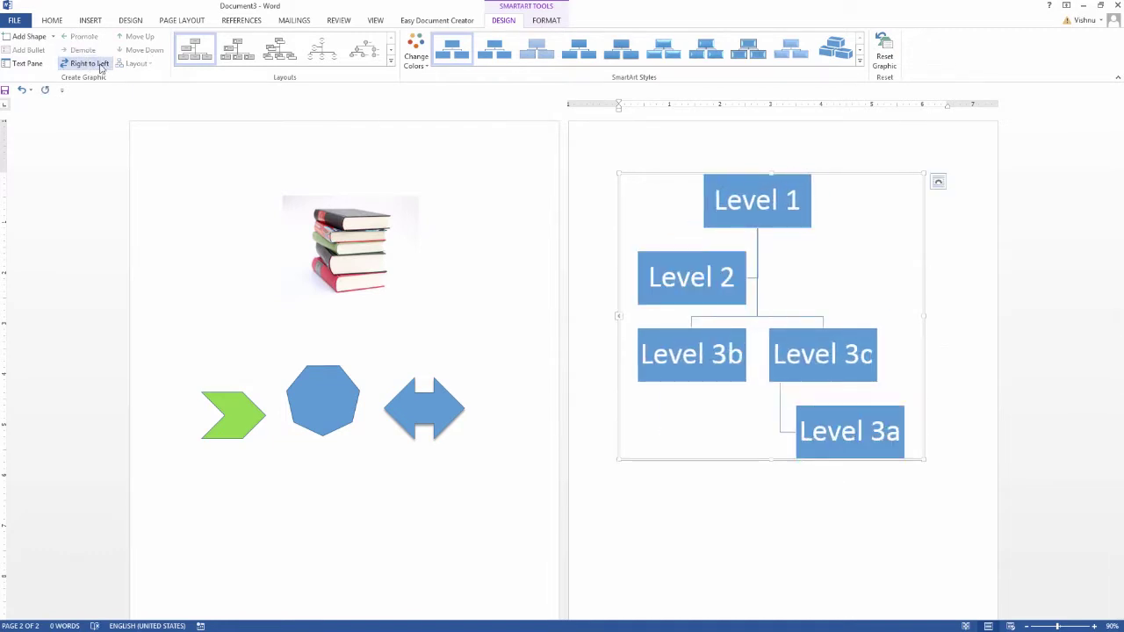
pyautogui.click(83, 36)
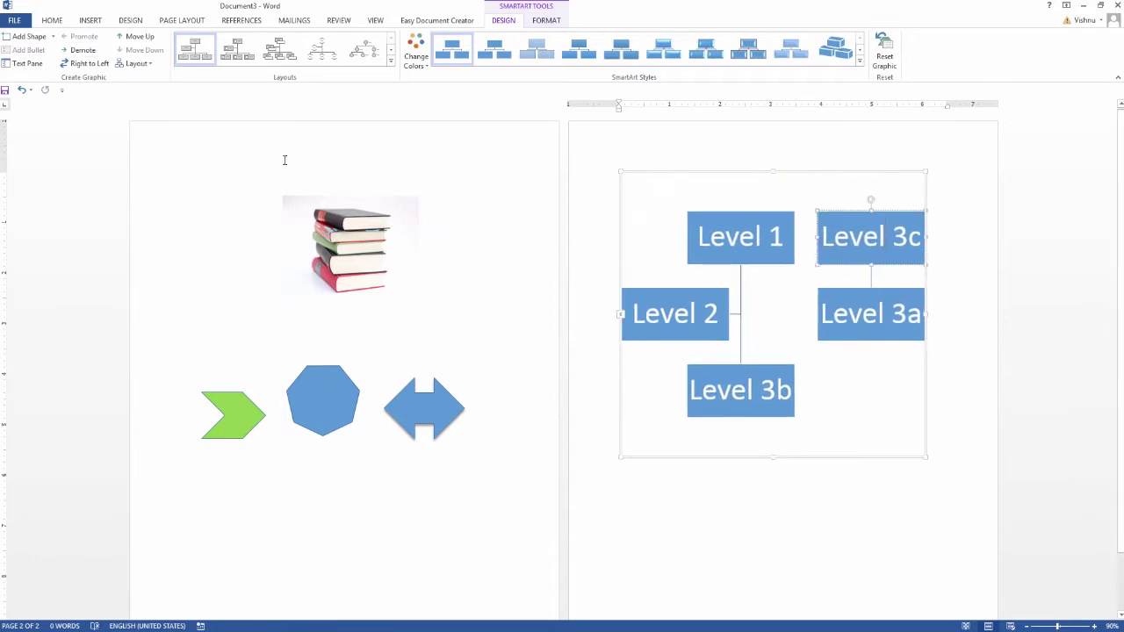
pyautogui.click(747, 49)
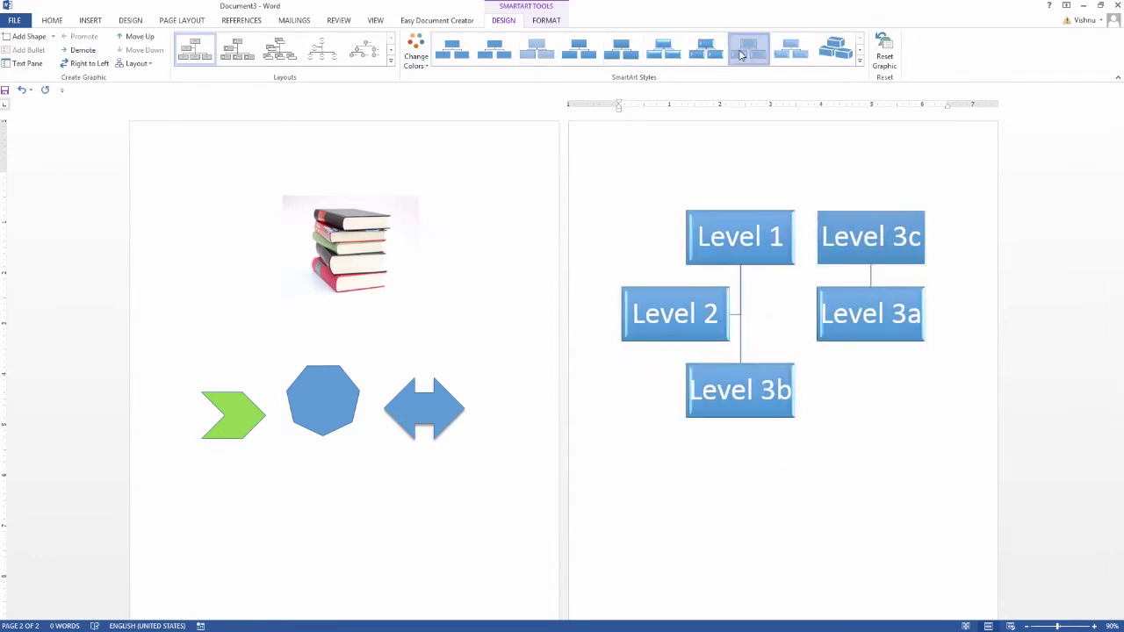
# - Draw a flowchart Terminator shape labelled 'Start' at the top of a new page
pyautogui.click(91, 21)
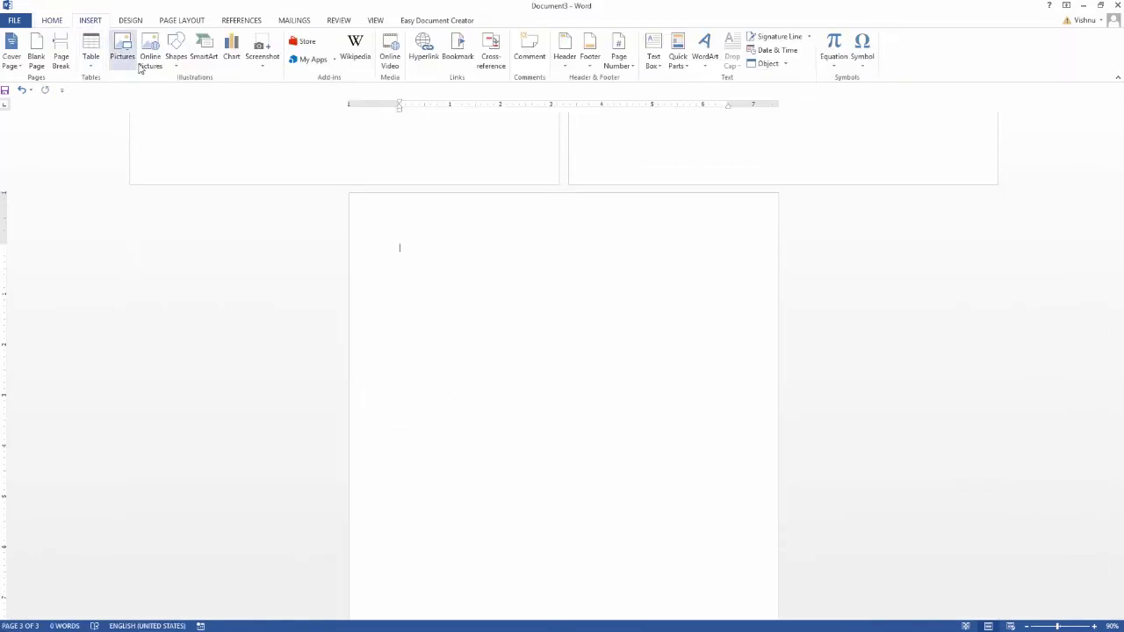
pyautogui.click(176, 63)
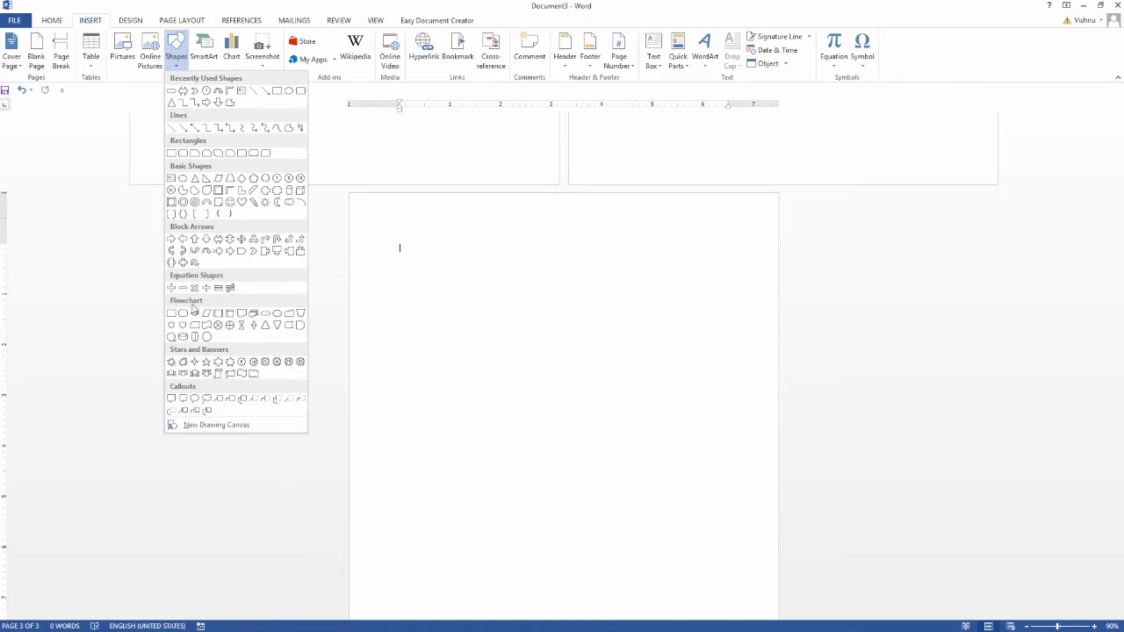
pyautogui.click(265, 314)
pyautogui.moveTo(510, 237); pyautogui.dragTo(593, 264)
pyautogui.write('Start')
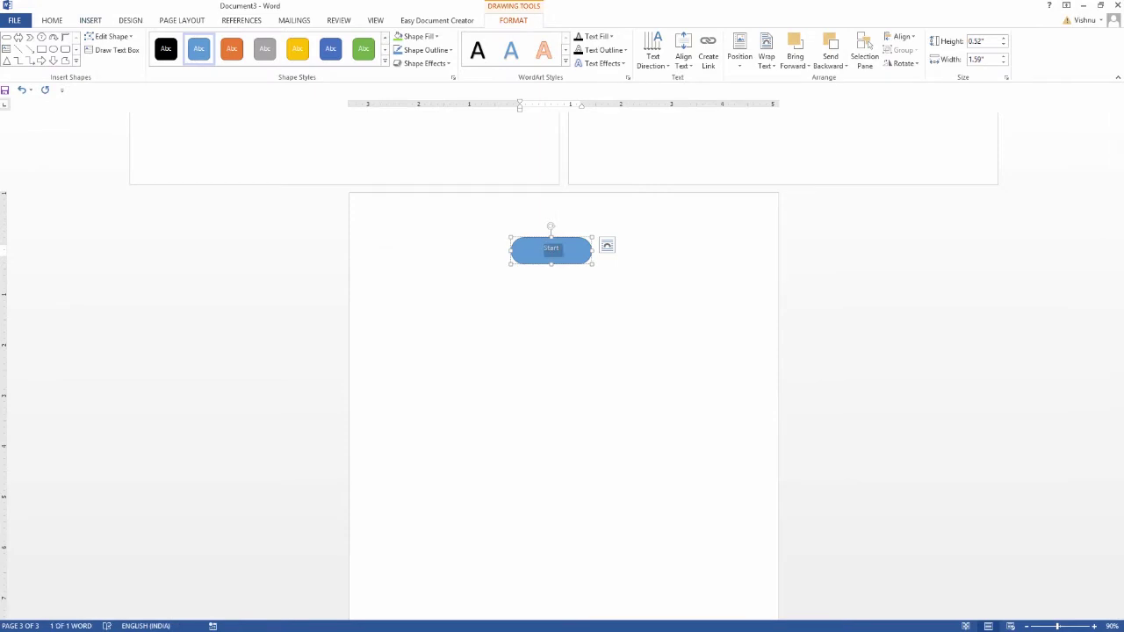
pyautogui.click(554, 299)
pyautogui.click(564, 240)
pyautogui.click(426, 49)
# - Add 'Manual Operation 1' and 'Decision' shapes with arrow connectors and Yes/No branch labels
pyautogui.click(91, 20)
pyautogui.click(175, 56)
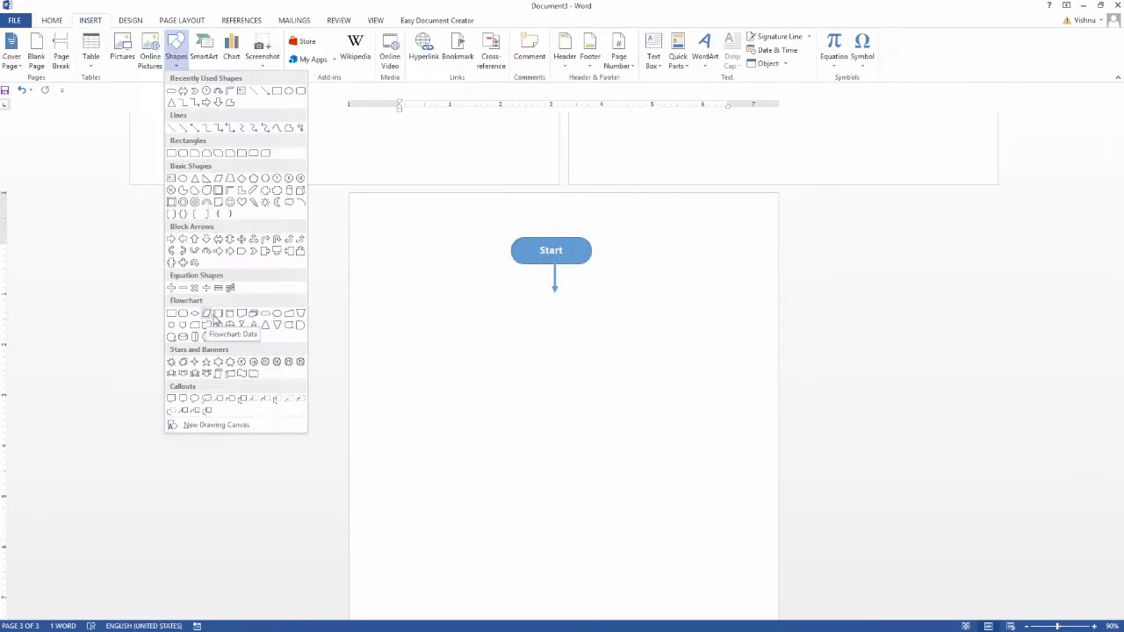
pyautogui.click(301, 317)
pyautogui.moveTo(536, 293)
pyautogui.mouseDown()
pyautogui.moveTo(570, 309)
pyautogui.moveTo(588, 346)
pyautogui.moveTo(555, 376)
pyautogui.moveTo(611, 451)
pyautogui.mouseUp()
pyautogui.write('Manual Operation 1')
pyautogui.click(52, 20)
pyautogui.write('Decision')
pyautogui.moveTo(505, 413); pyautogui.dragTo(458, 413)
pyautogui.moveTo(556, 451); pyautogui.dragTo(556, 479)
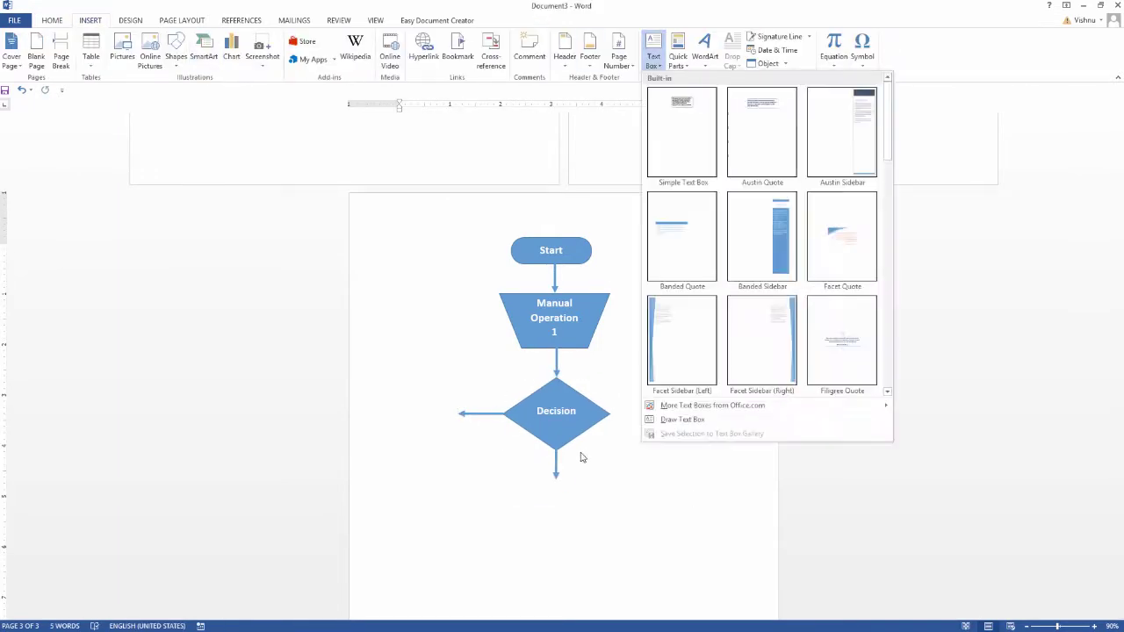
pyautogui.write('YesNo')
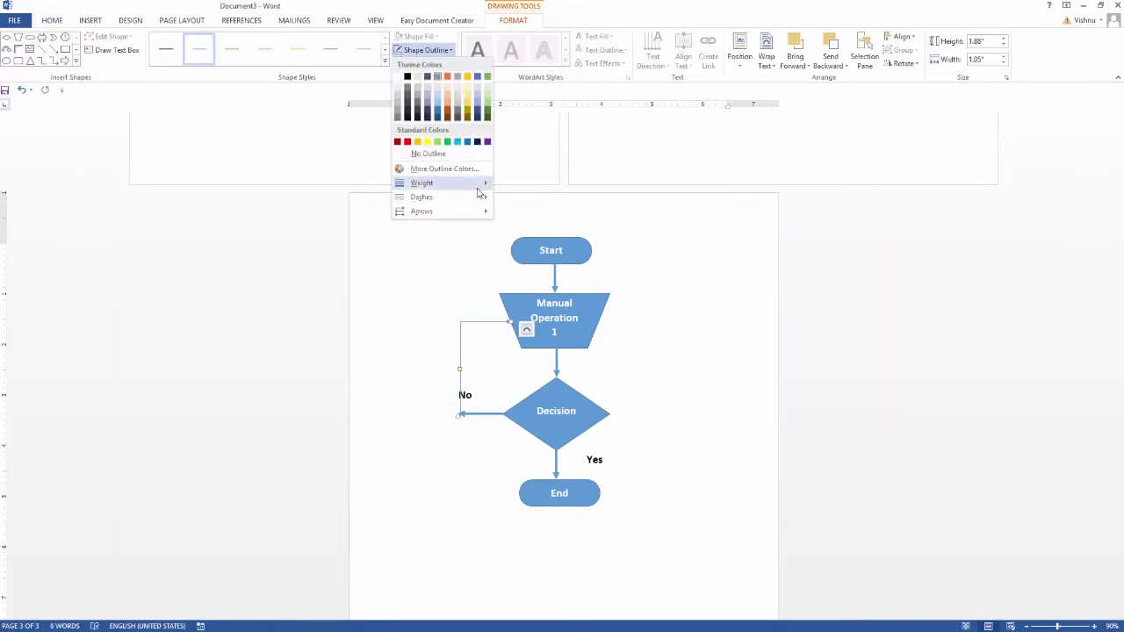
pyautogui.click(406, 400)
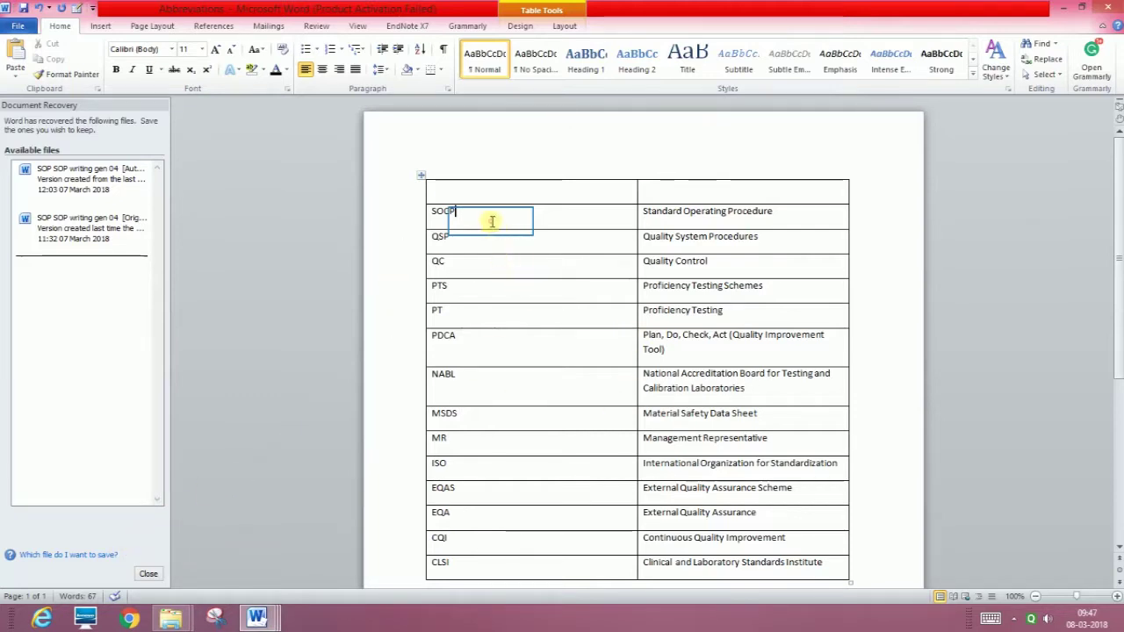
# - Sort the abbreviations table by Column 1 ascending, so rows run CLSI to SOCP
pyautogui.moveTo(492, 222); pyautogui.dragTo(495, 564)
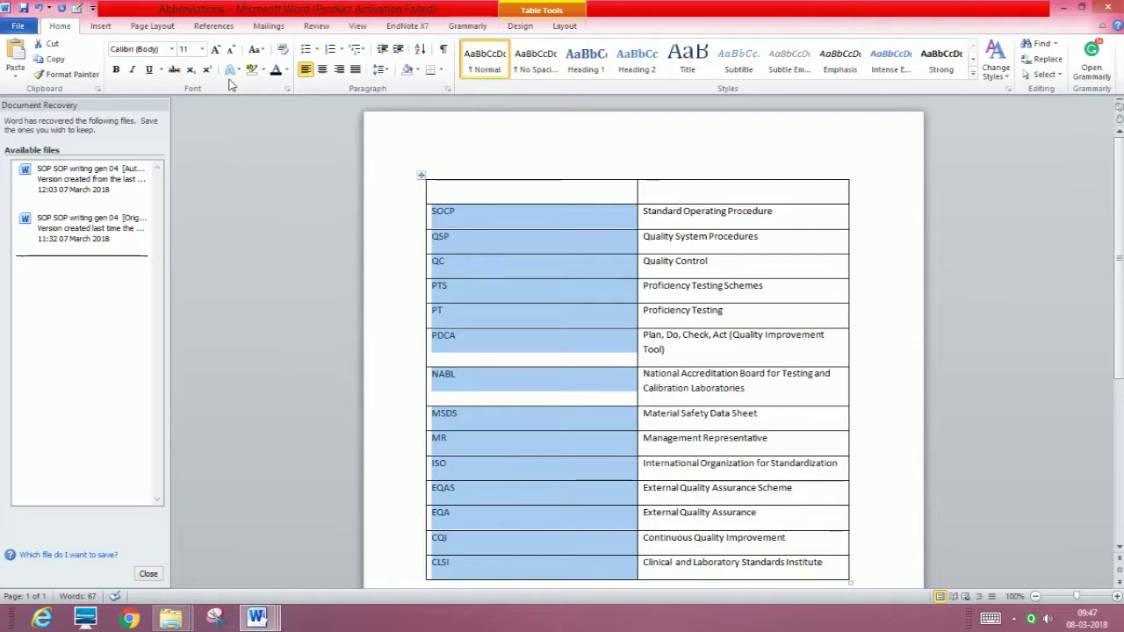
pyautogui.click(420, 49)
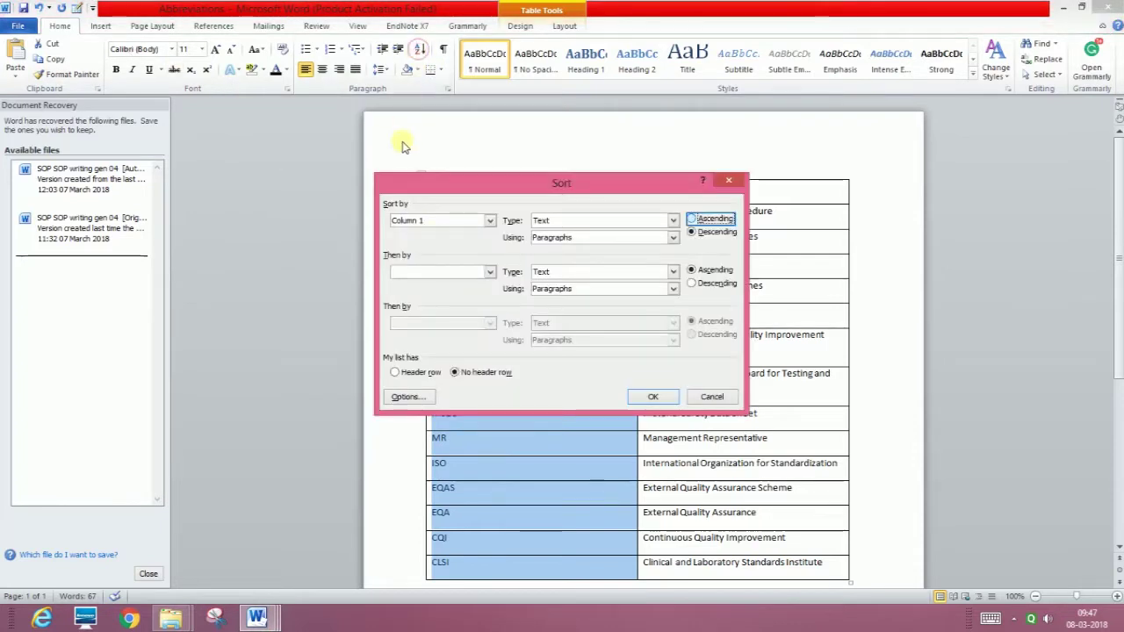
pyautogui.click(716, 221)
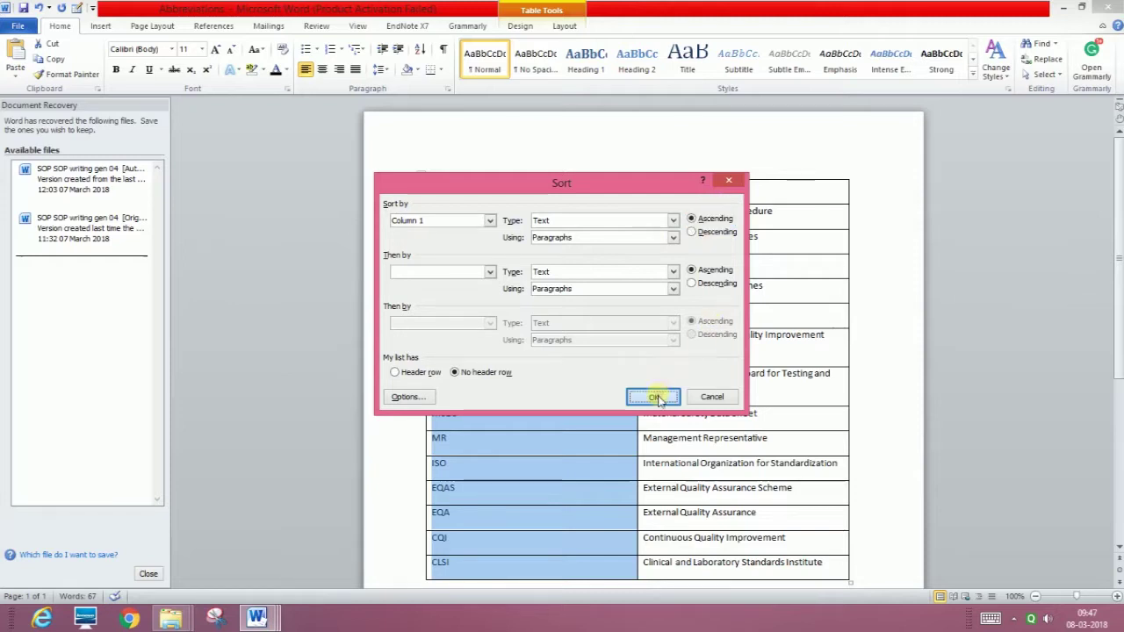
pyautogui.click(655, 397)
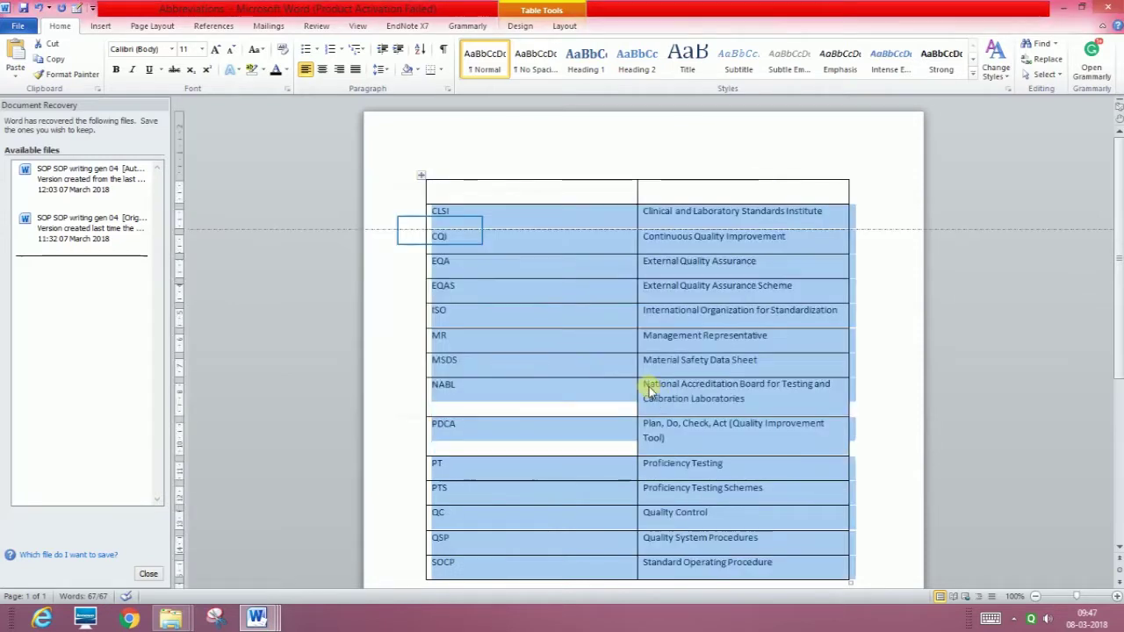
pyautogui.click(453, 224)
pyautogui.scroll(-5, 478, 215)
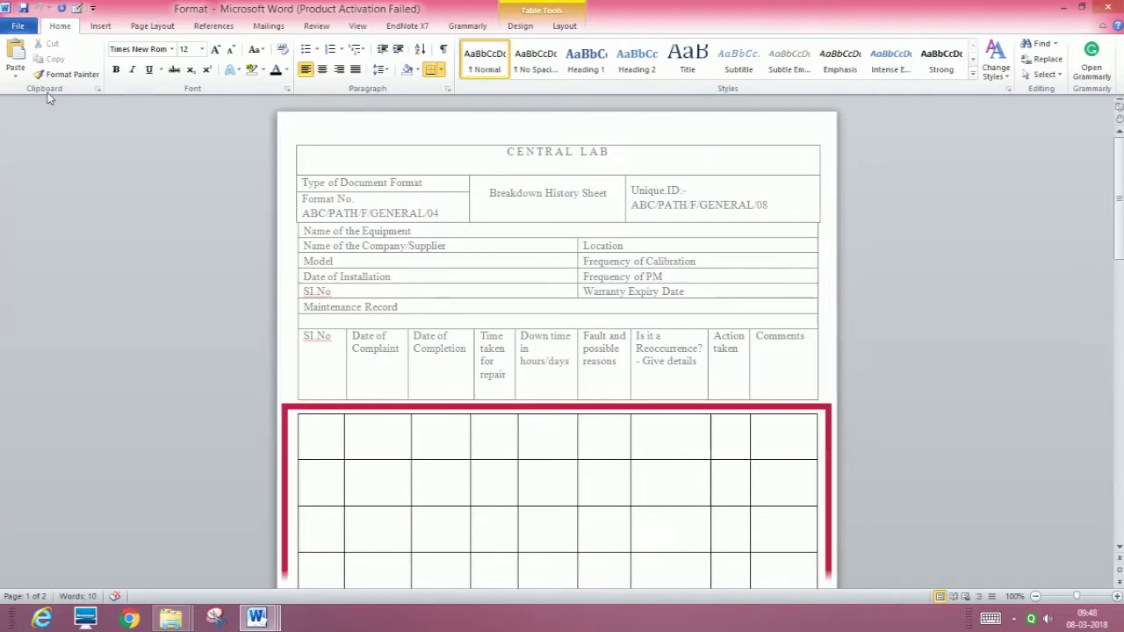
# - Create a new blank document with a Blank header and clear its placeholder text
pyautogui.click(17, 29)
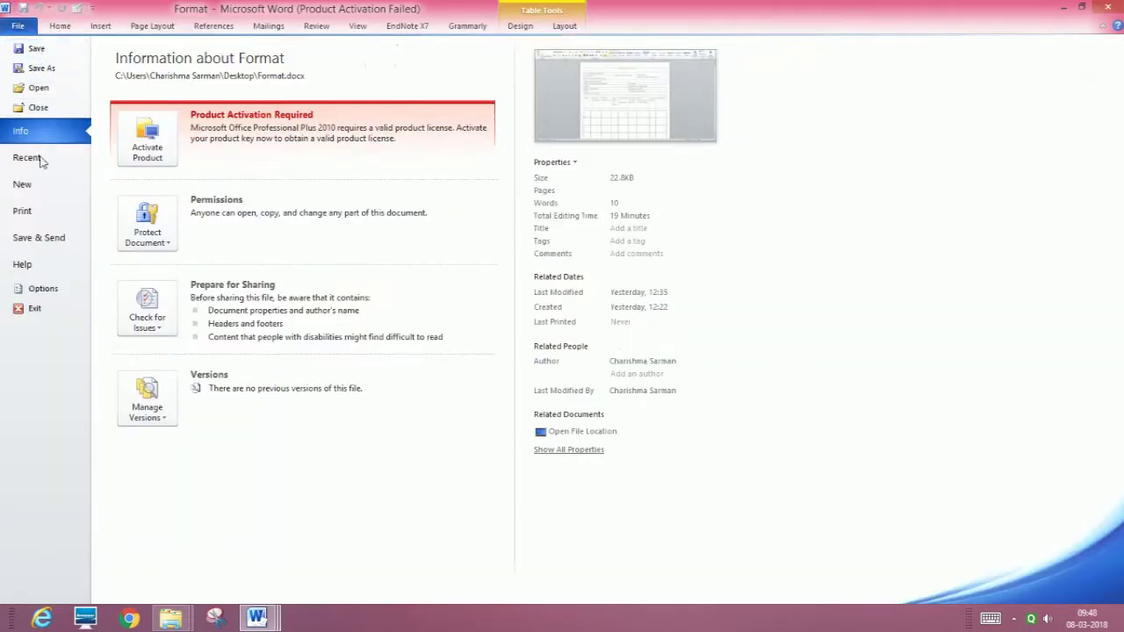
pyautogui.click(22, 186)
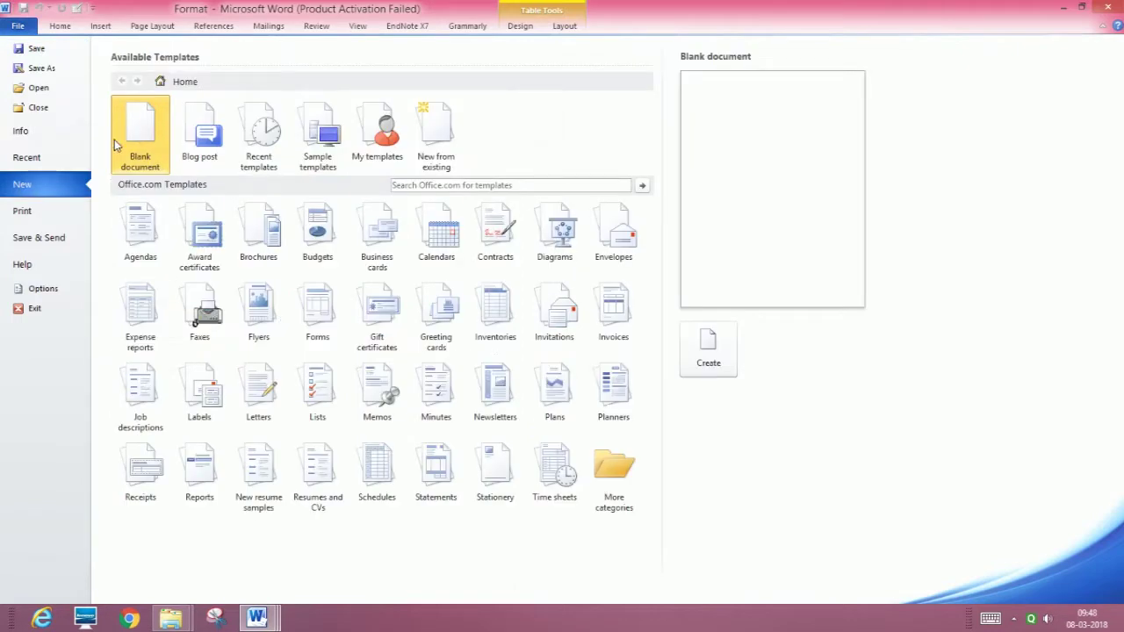
pyautogui.doubleClick(127, 132)
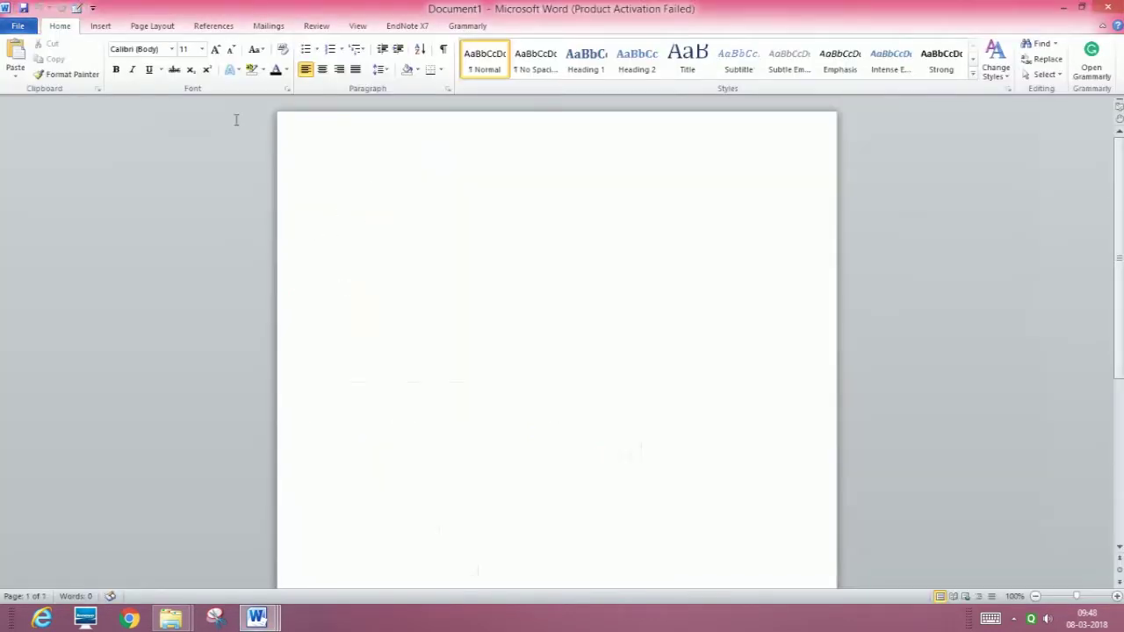
pyautogui.click(101, 27)
pyautogui.click(493, 61)
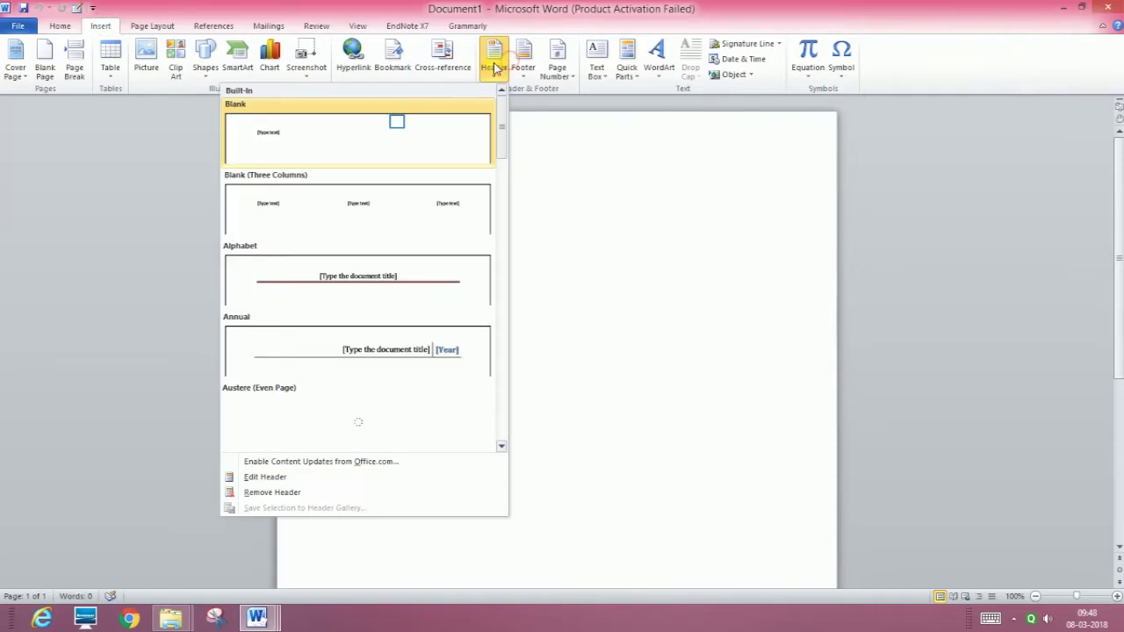
pyautogui.click(396, 121)
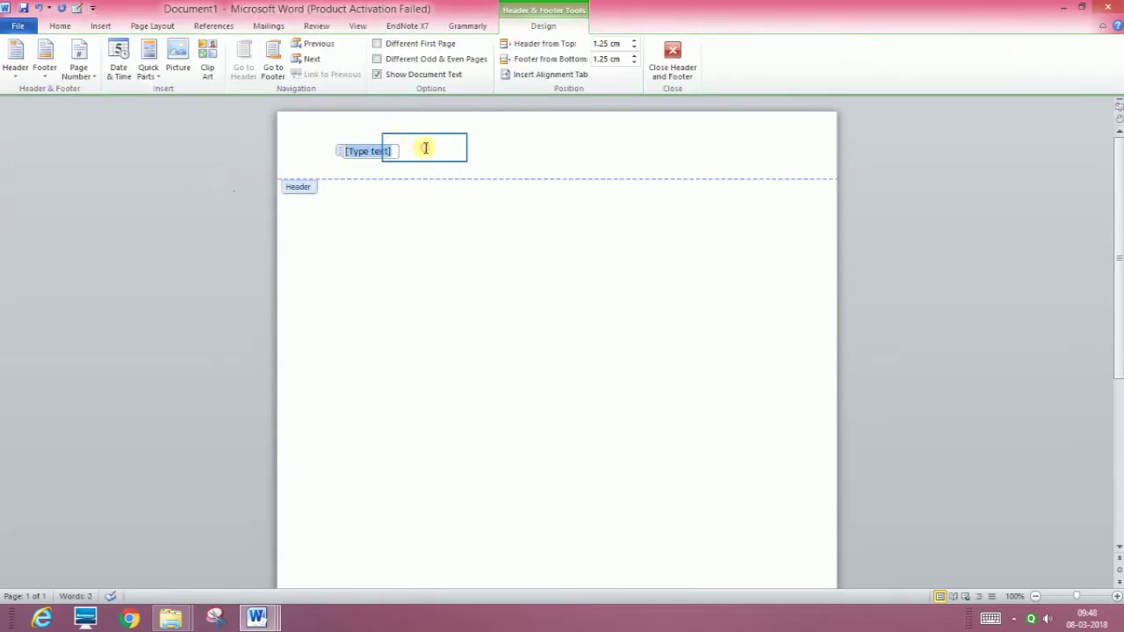
pyautogui.press('Delete')
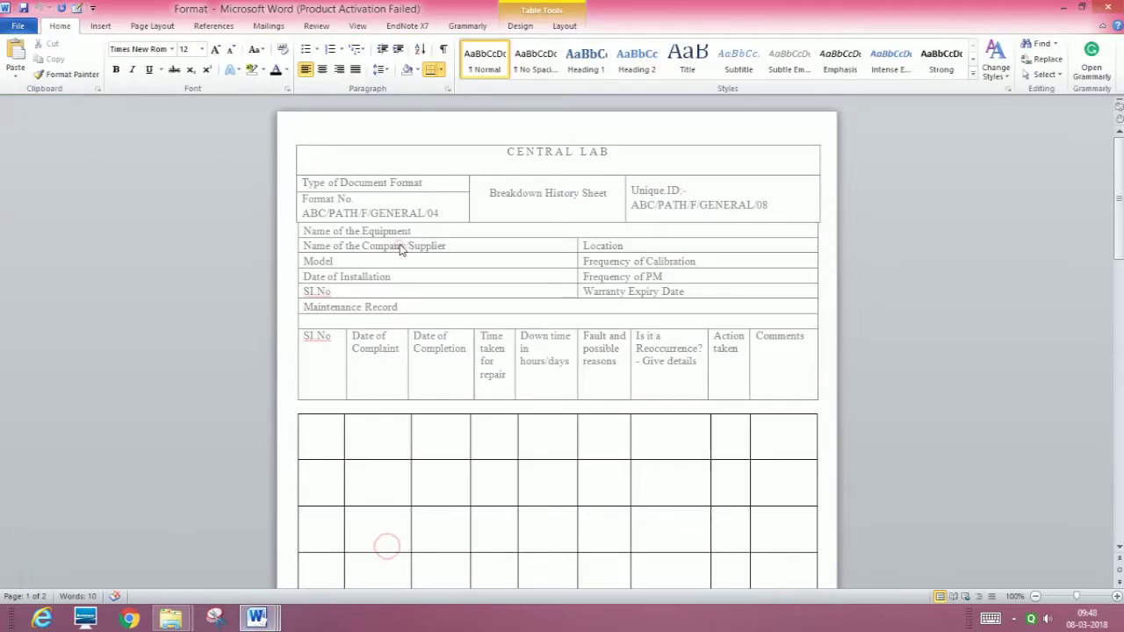
# - Copy the CENTRAL LAB table from Format's header into the new header, keeping source formatting
pyautogui.doubleClick(399, 245)
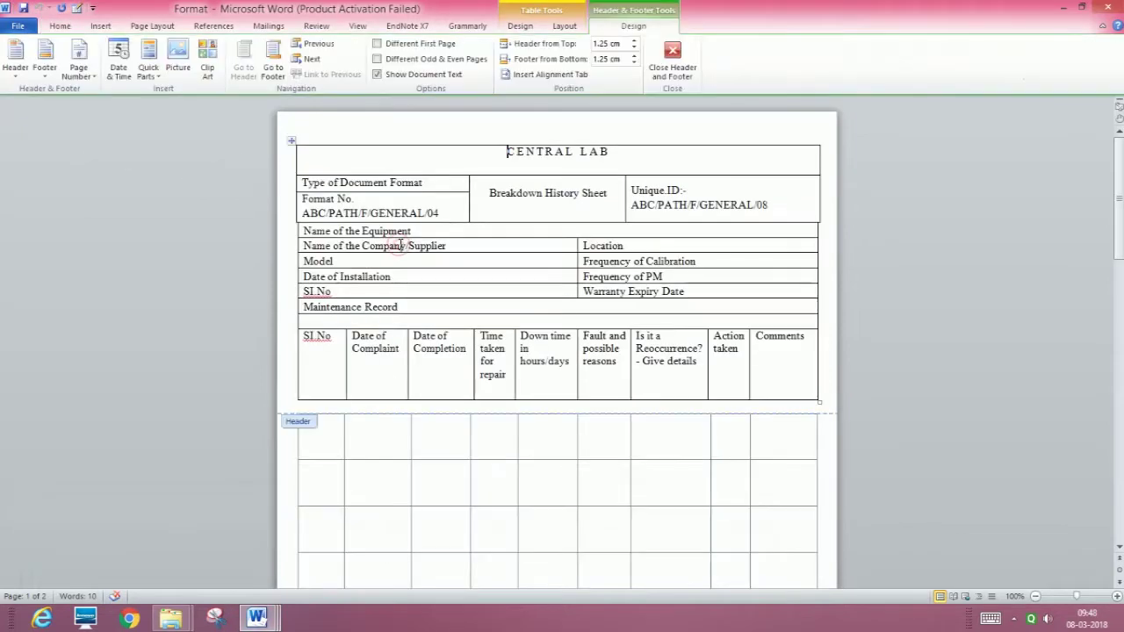
pyautogui.click(292, 141)
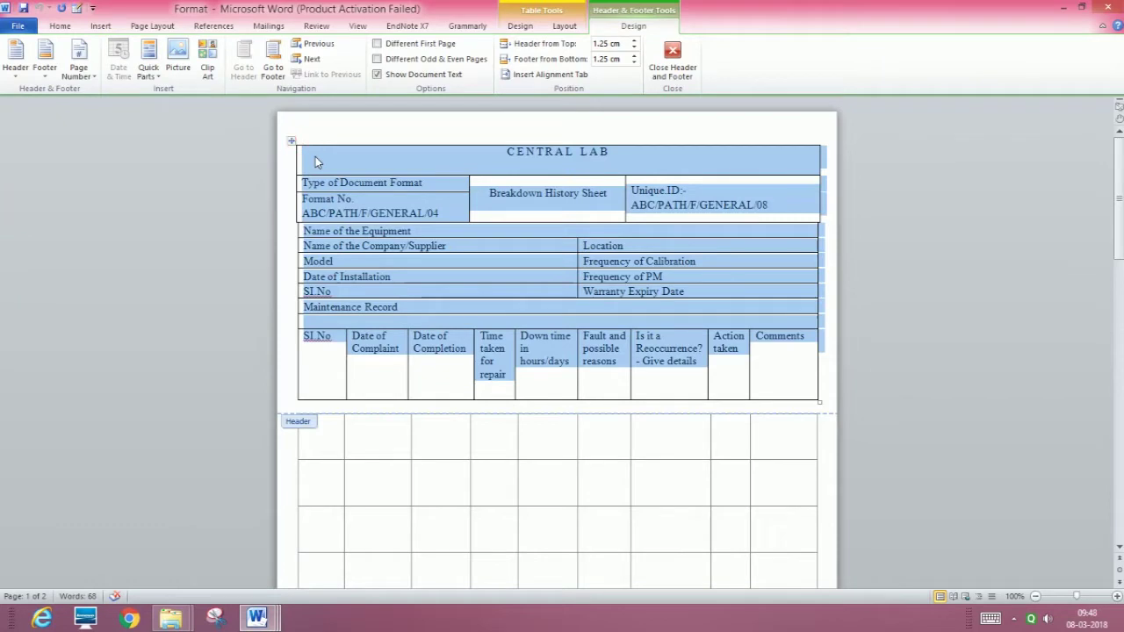
pyautogui.rightClick(316, 159)
pyautogui.click(271, 181)
pyautogui.click(1064, 7)
pyautogui.rightClick(430, 141)
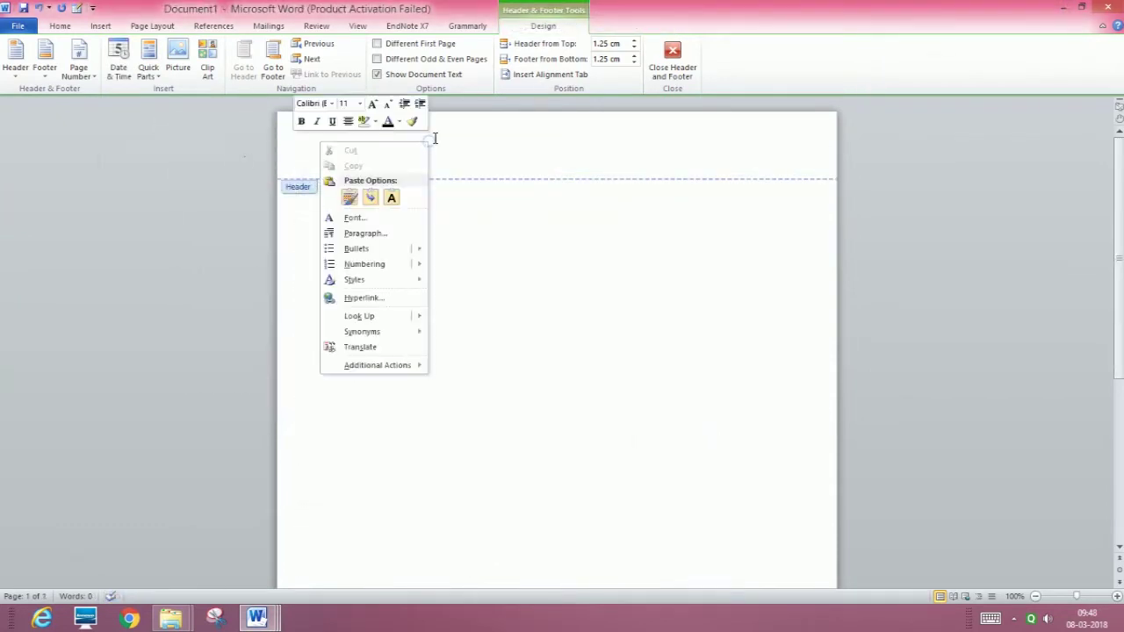
pyautogui.click(348, 199)
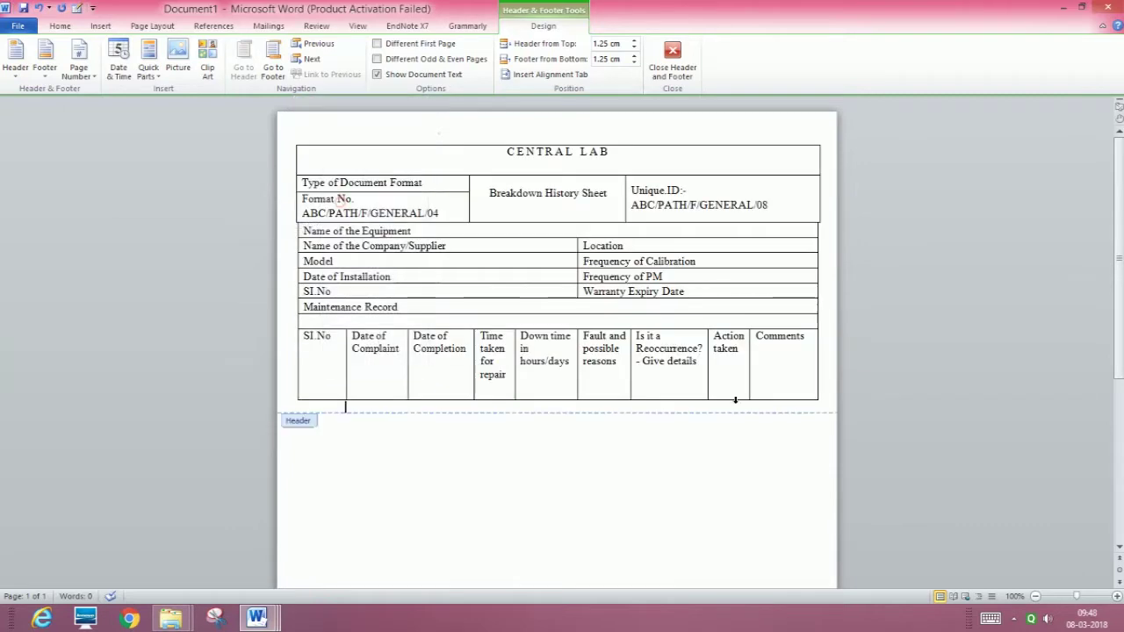
# - Reopen the header and select the table's heading row from SI.No to Comments
pyautogui.doubleClick(466, 451)
pyautogui.doubleClick(373, 380)
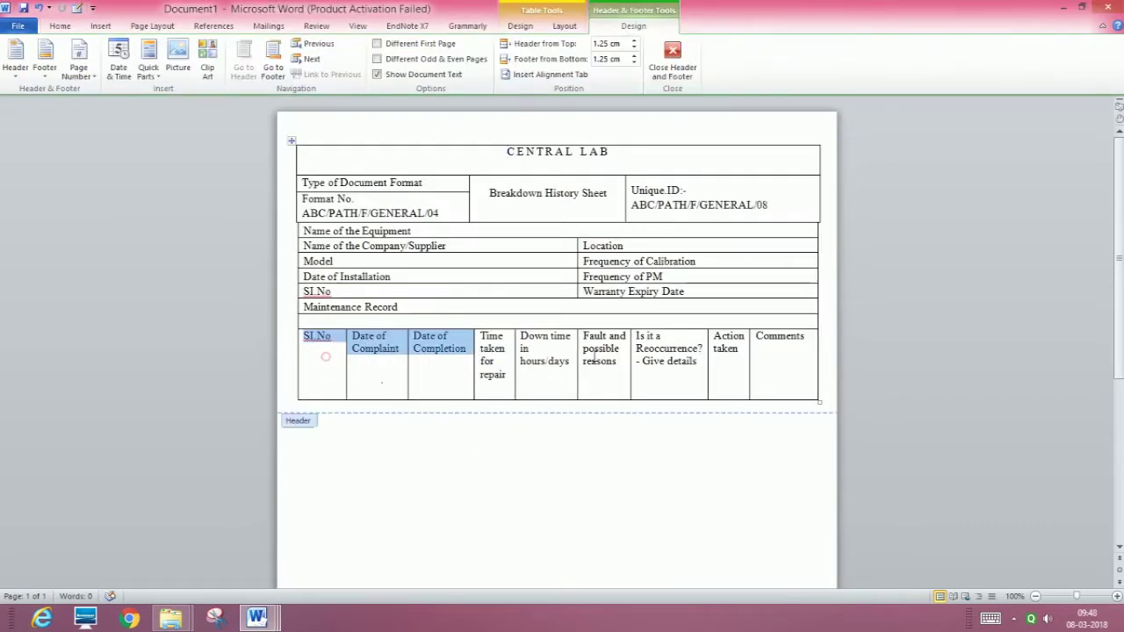
pyautogui.moveTo(325, 356); pyautogui.dragTo(788, 355)
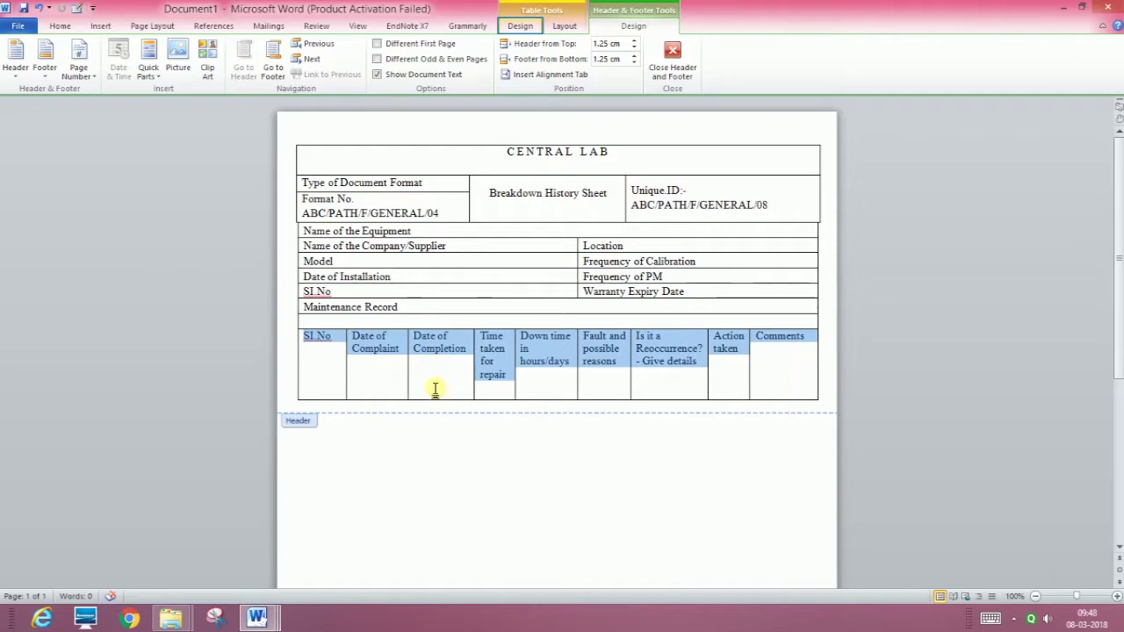
pyautogui.click(521, 26)
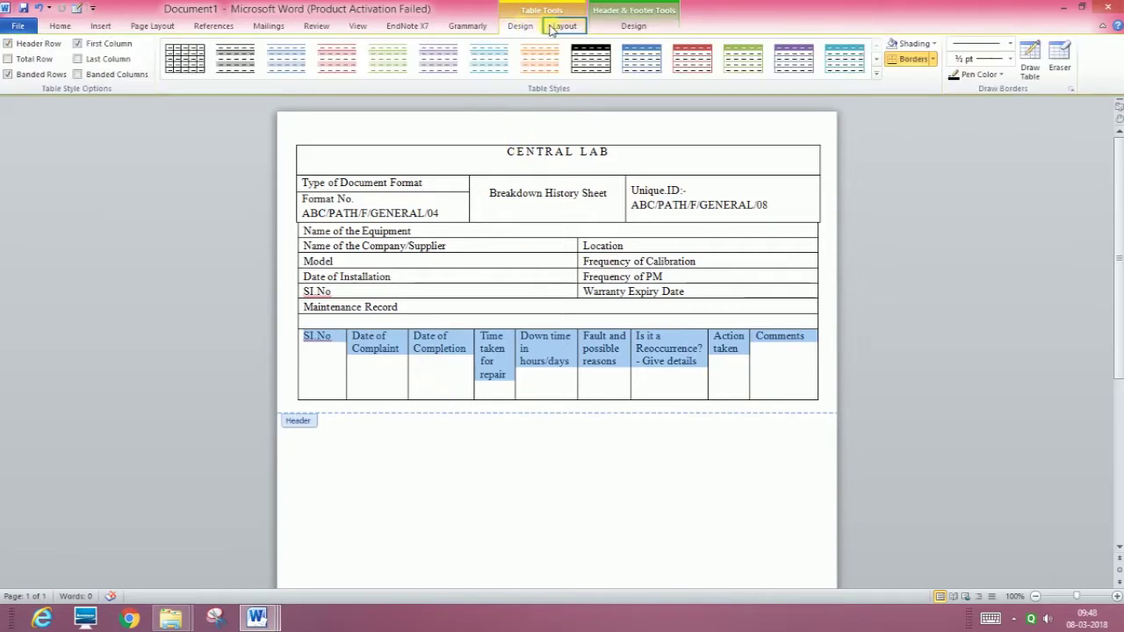
# - Set the heading row's text direction to vertical, reading bottom to top
pyautogui.click(551, 29)
pyautogui.click(658, 72)
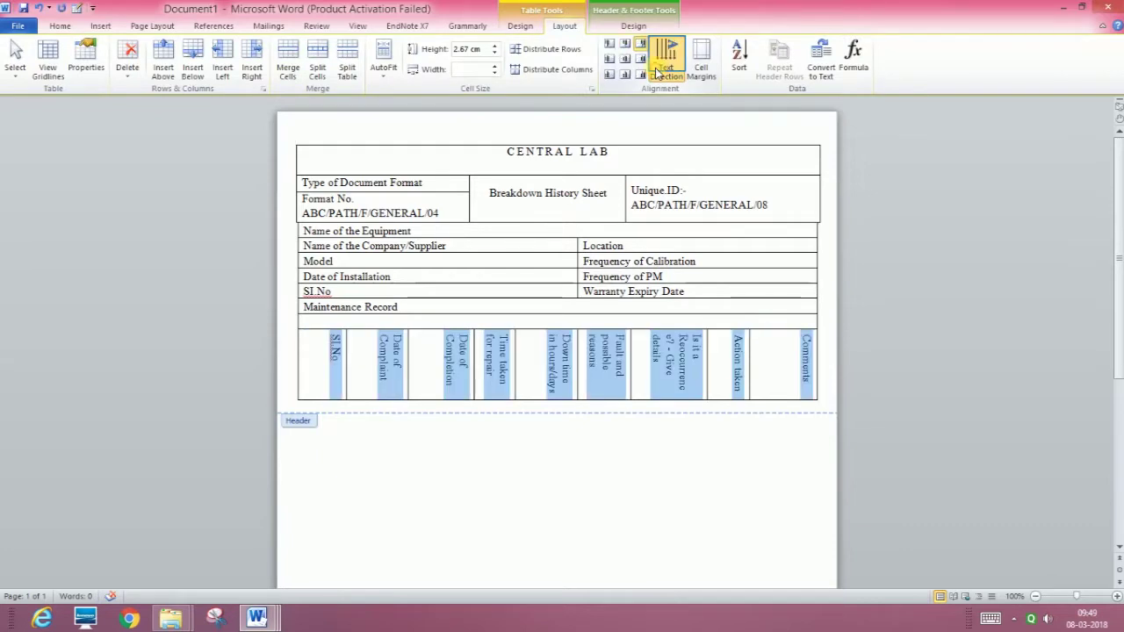
pyautogui.click(658, 72)
pyautogui.click(658, 72)
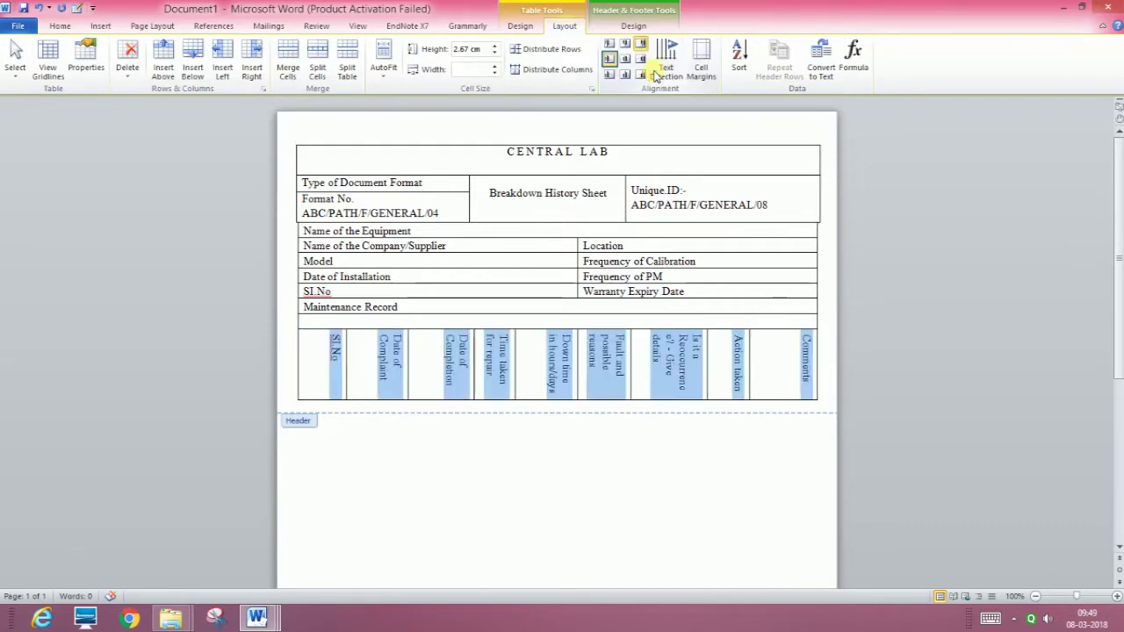
pyautogui.hotkey('ctrl', 'z')
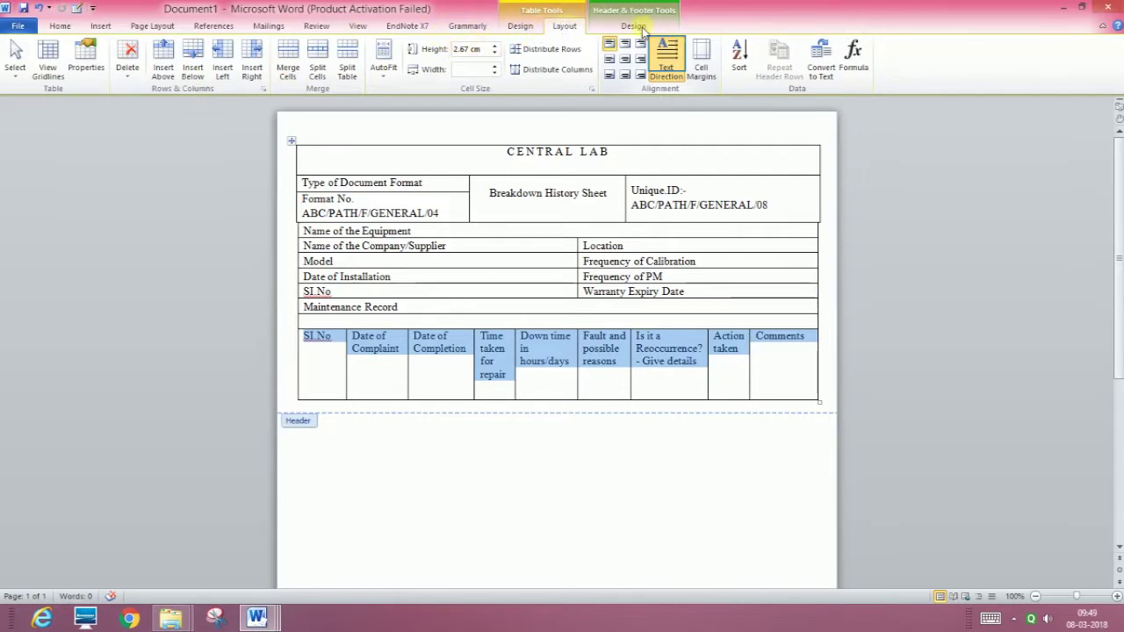
pyautogui.click(669, 65)
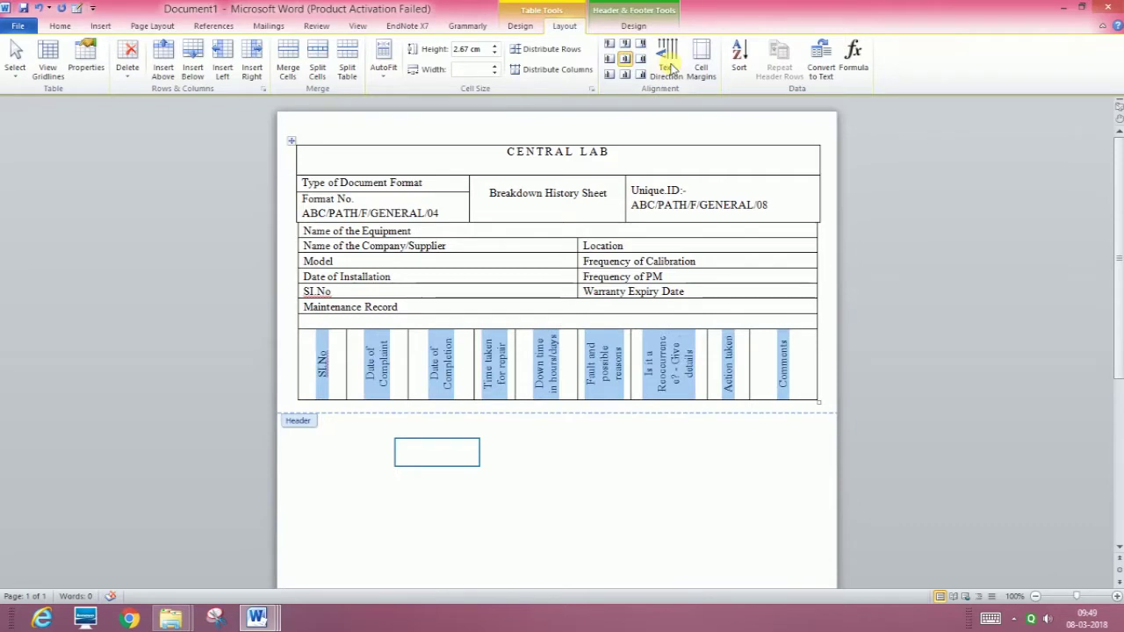
pyautogui.click(389, 181)
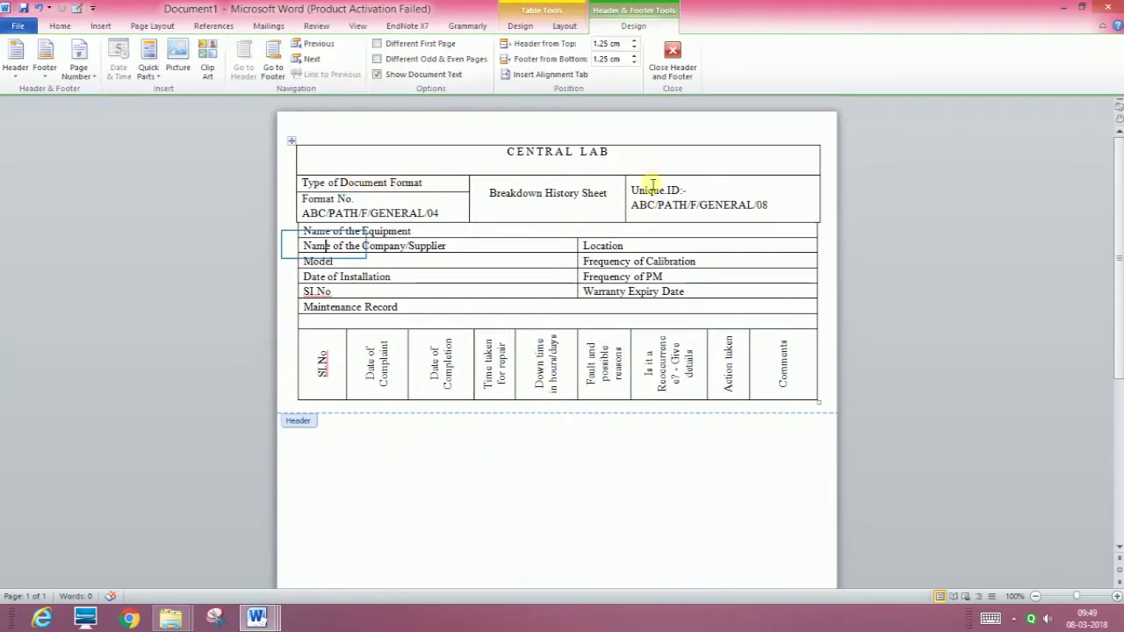
# - Start deleting the Company/Supplier and Location row cells, cancel, and close the header
pyautogui.click(316, 246)
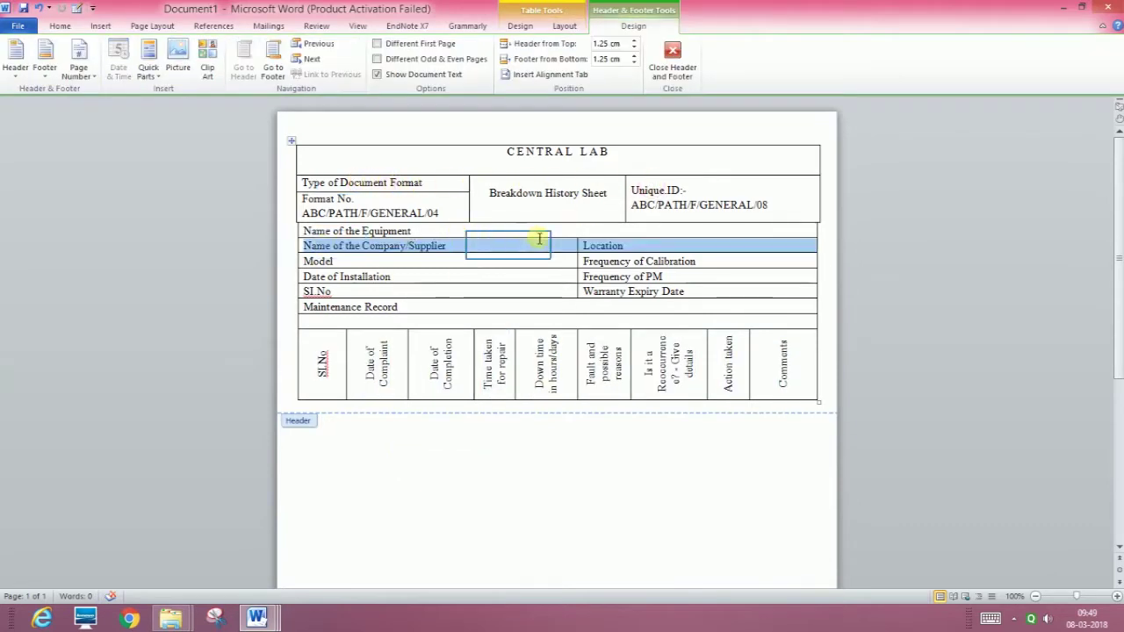
pyautogui.rightClick(509, 250)
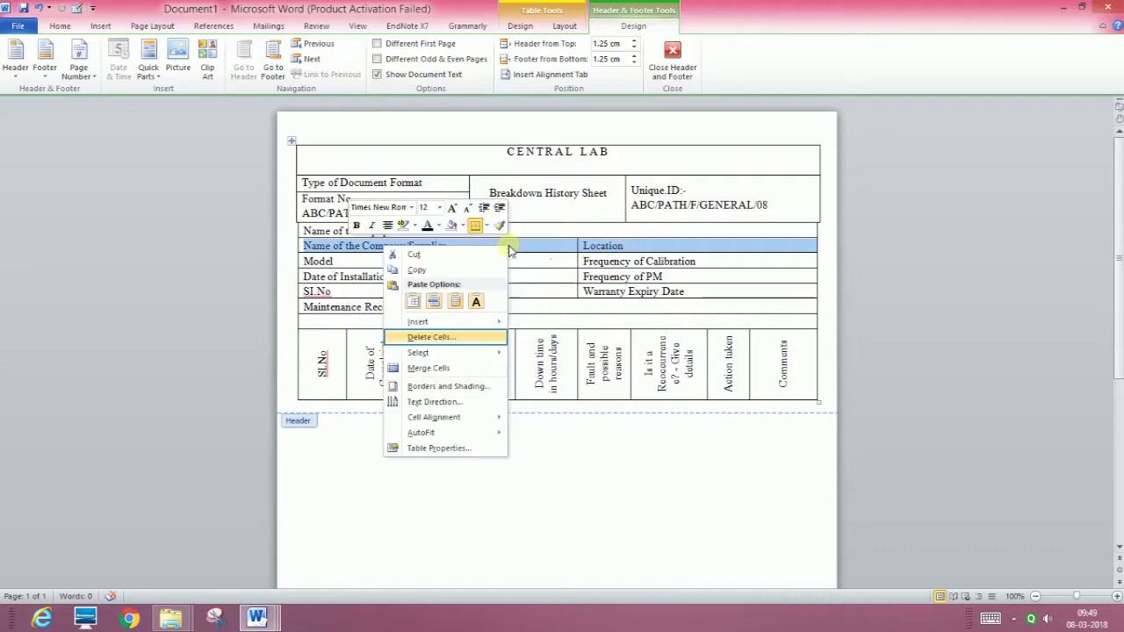
pyautogui.click(480, 338)
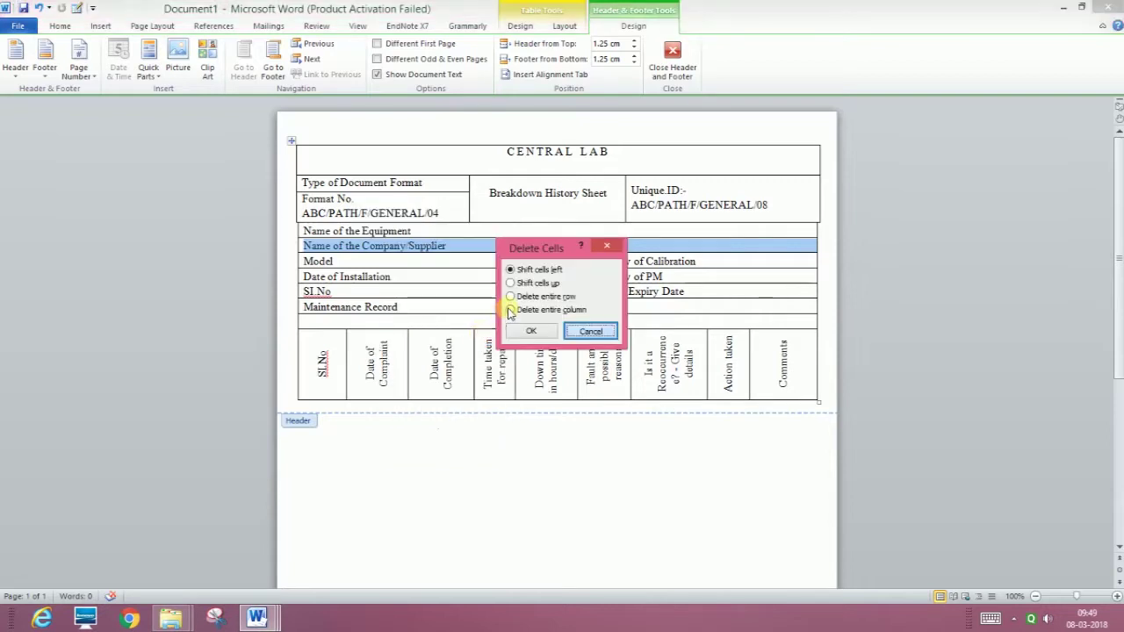
pyautogui.click(539, 288)
pyautogui.click(590, 331)
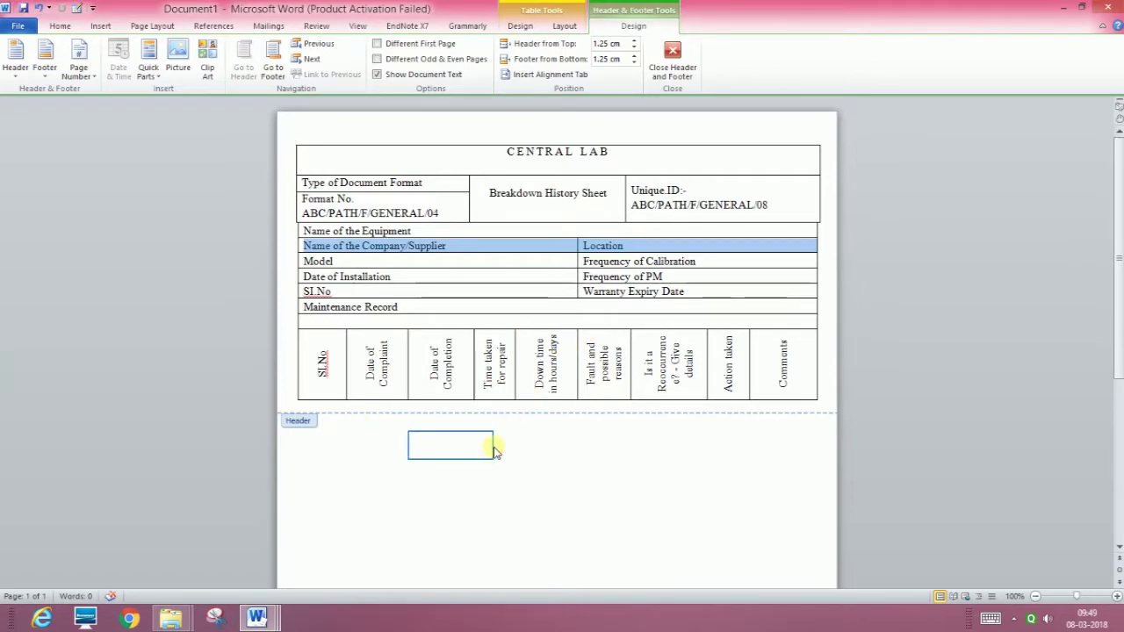
pyautogui.doubleClick(432, 459)
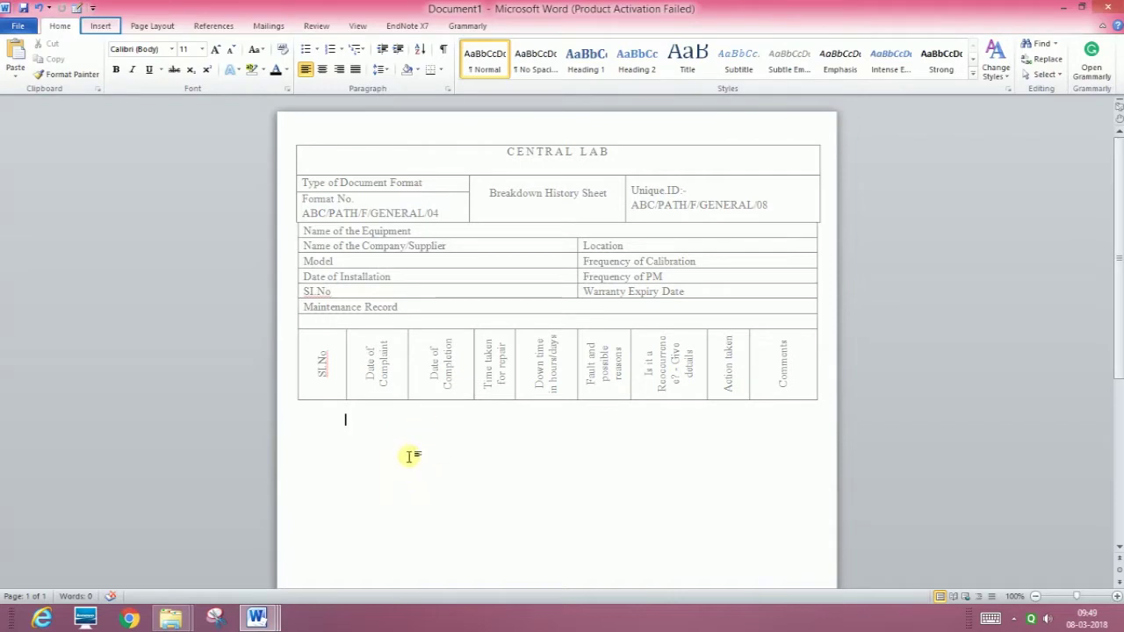
# - Insert a 10-column, 2-row table below the header and select it
pyautogui.click(118, 29)
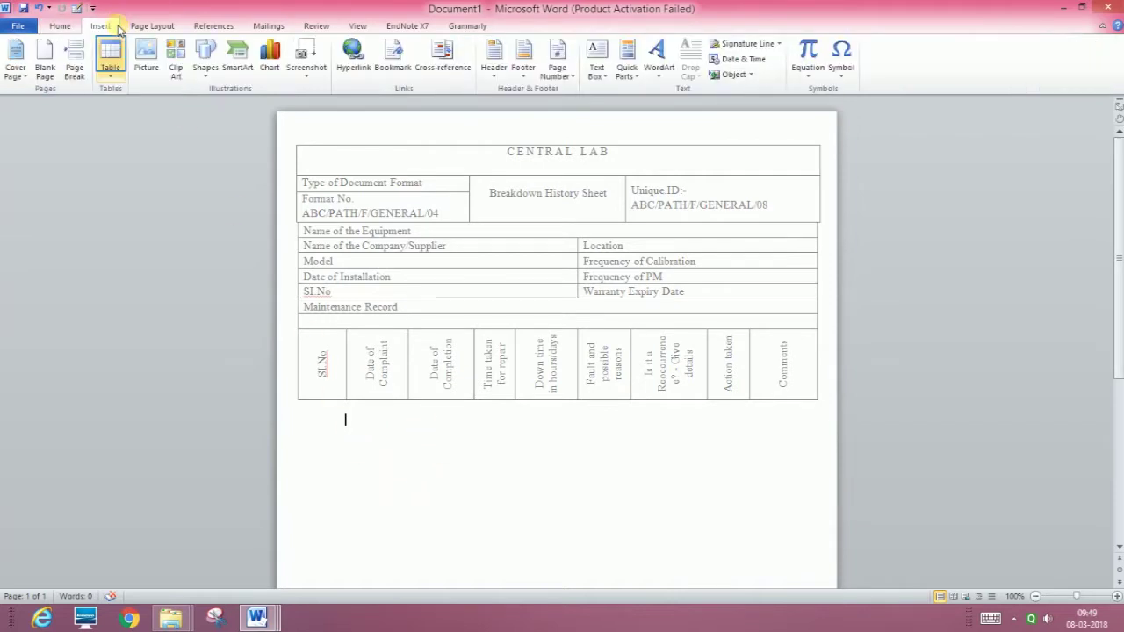
pyautogui.click(110, 60)
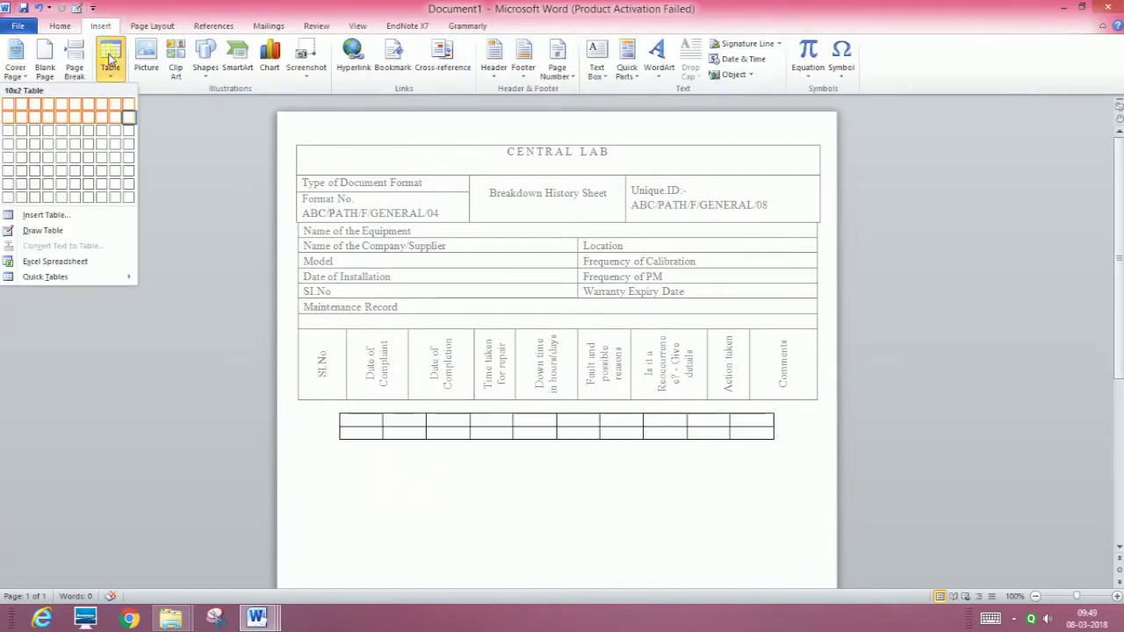
pyautogui.click(129, 123)
pyautogui.click(333, 408)
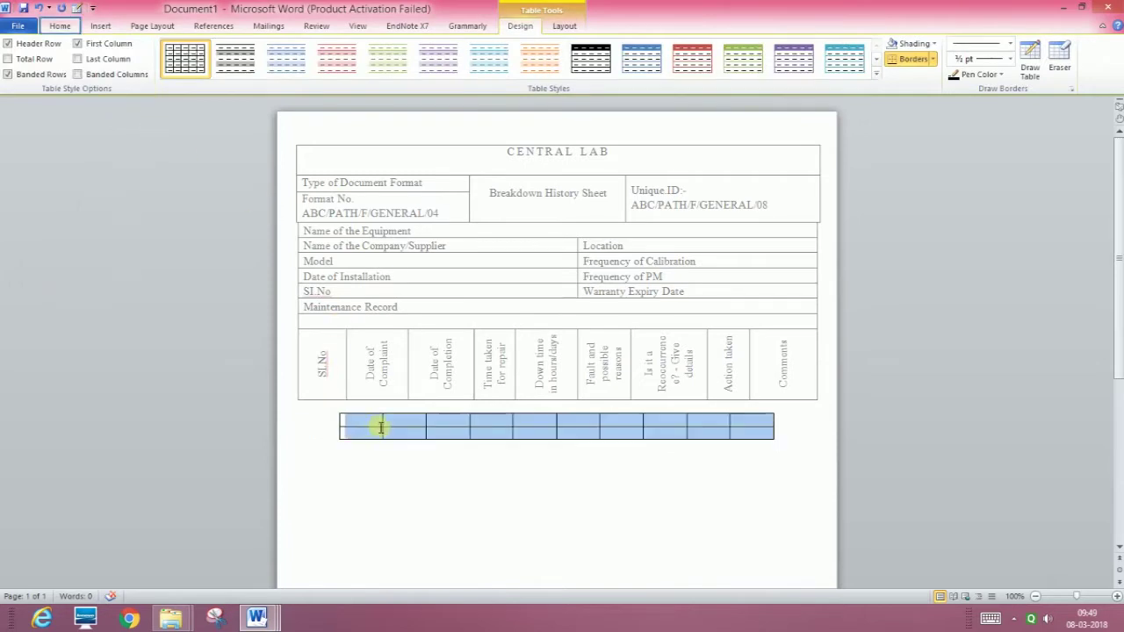
# - Raise the grid's row height above 0.6 cm and widen its columns
pyautogui.click(564, 26)
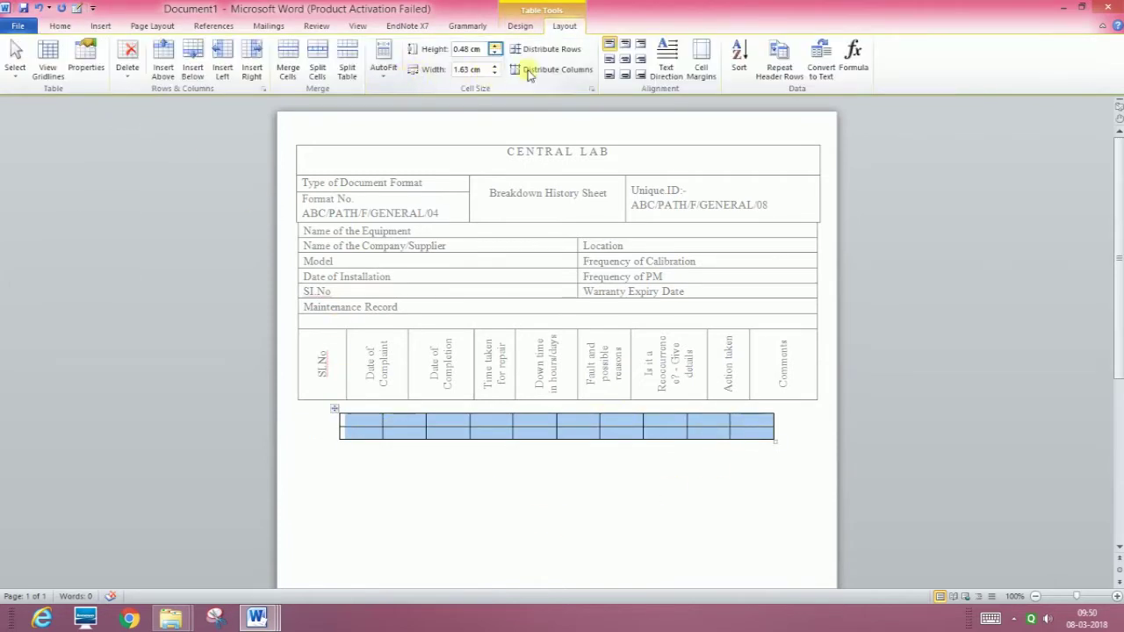
pyautogui.click(495, 45)
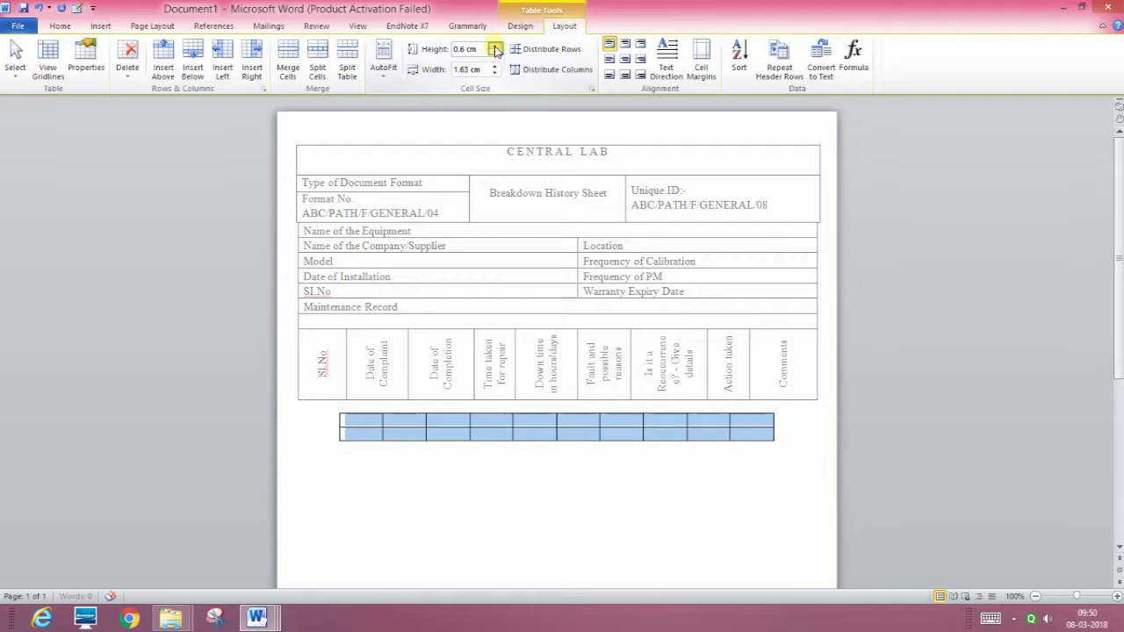
pyautogui.click(495, 45)
pyautogui.click(495, 46)
pyautogui.click(495, 45)
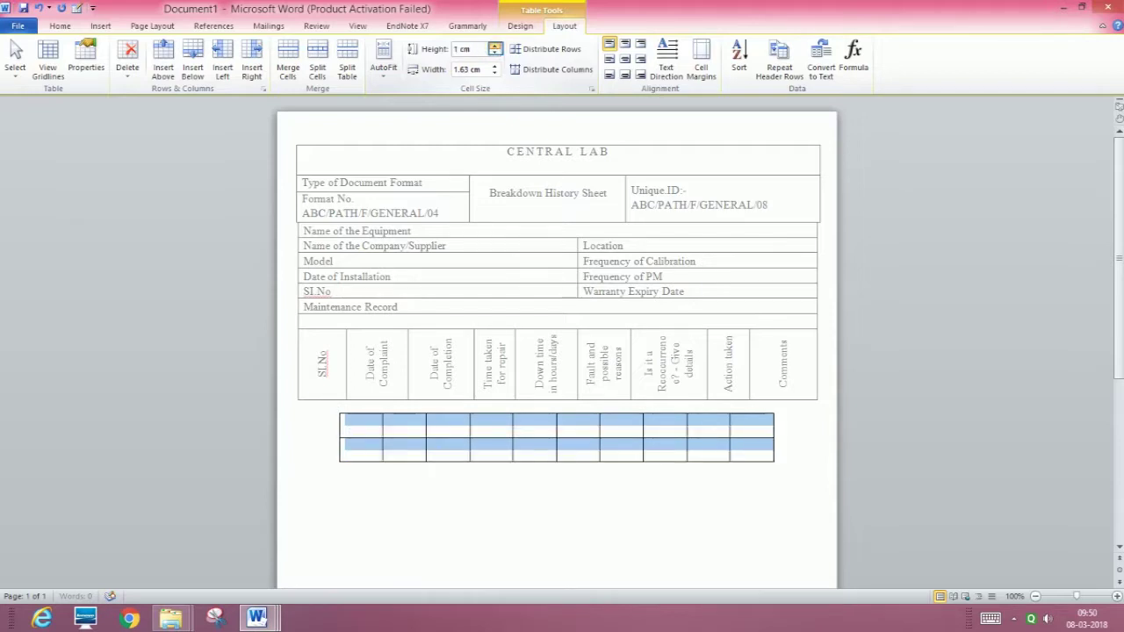
pyautogui.click(495, 68)
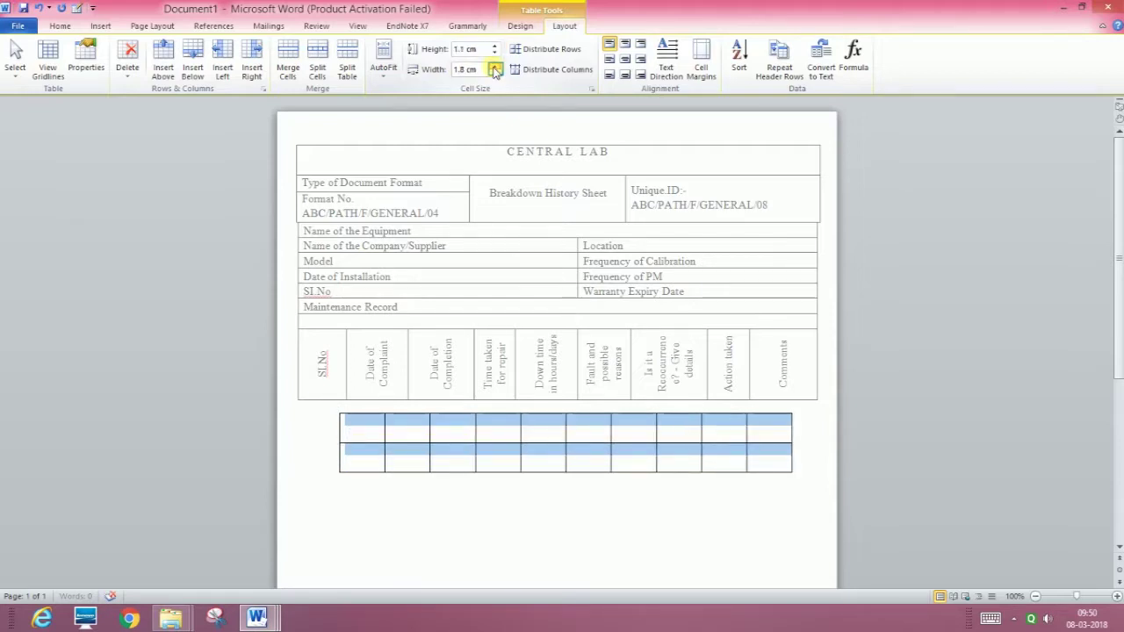
pyautogui.click(419, 523)
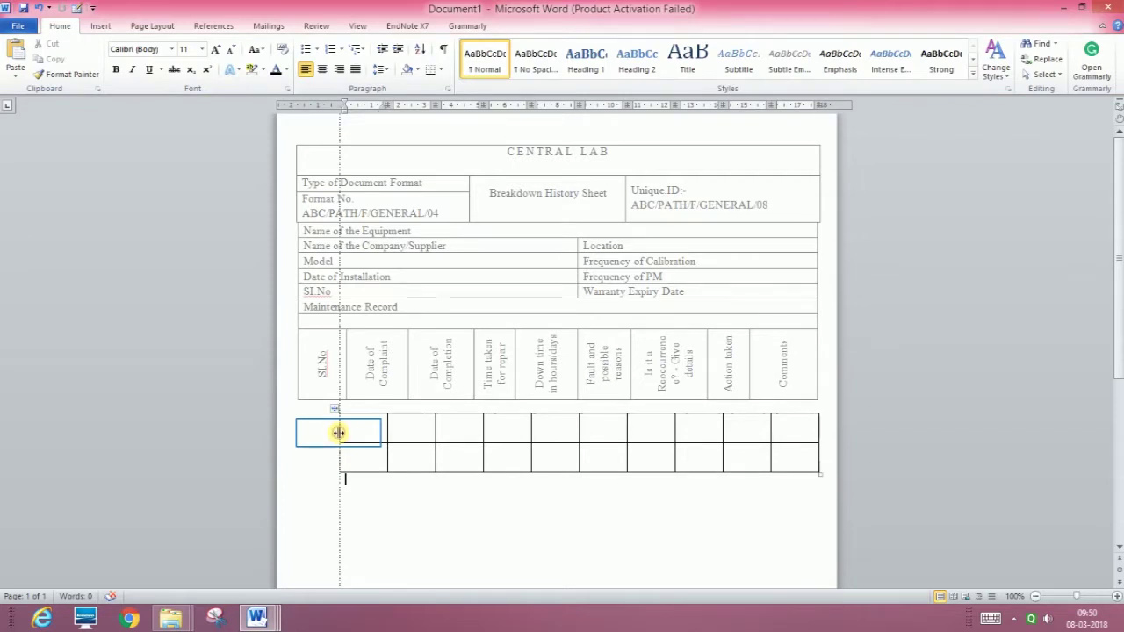
# - Align the grid columns with the header columns and add several rows at the bottom
pyautogui.moveTo(338, 432); pyautogui.dragTo(383, 430)
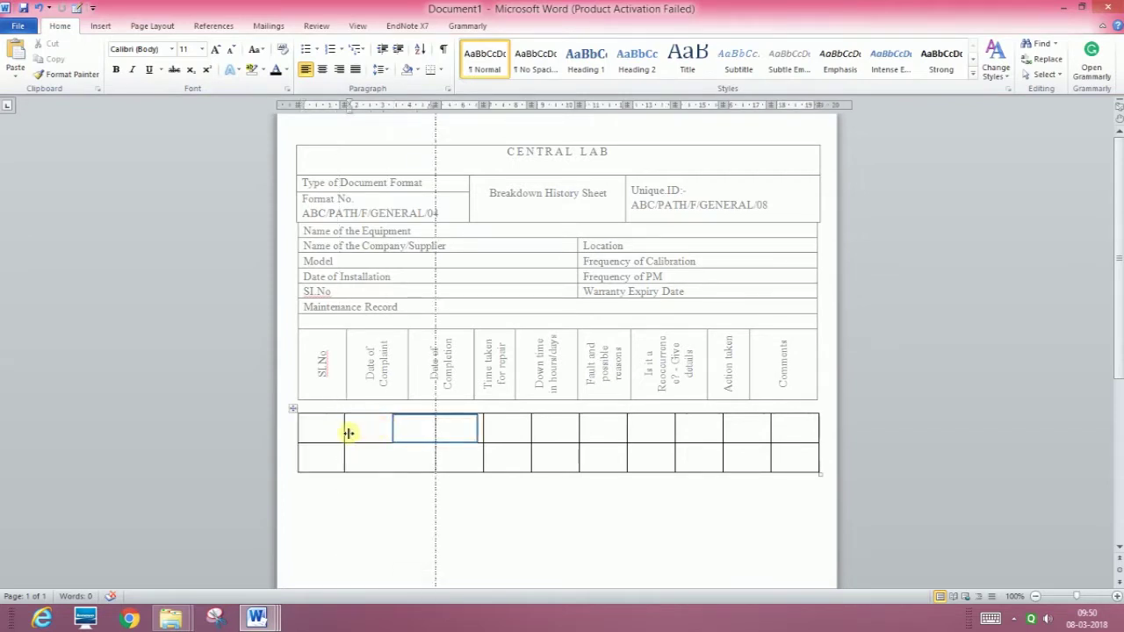
pyautogui.click(802, 454)
pyautogui.press('Return')
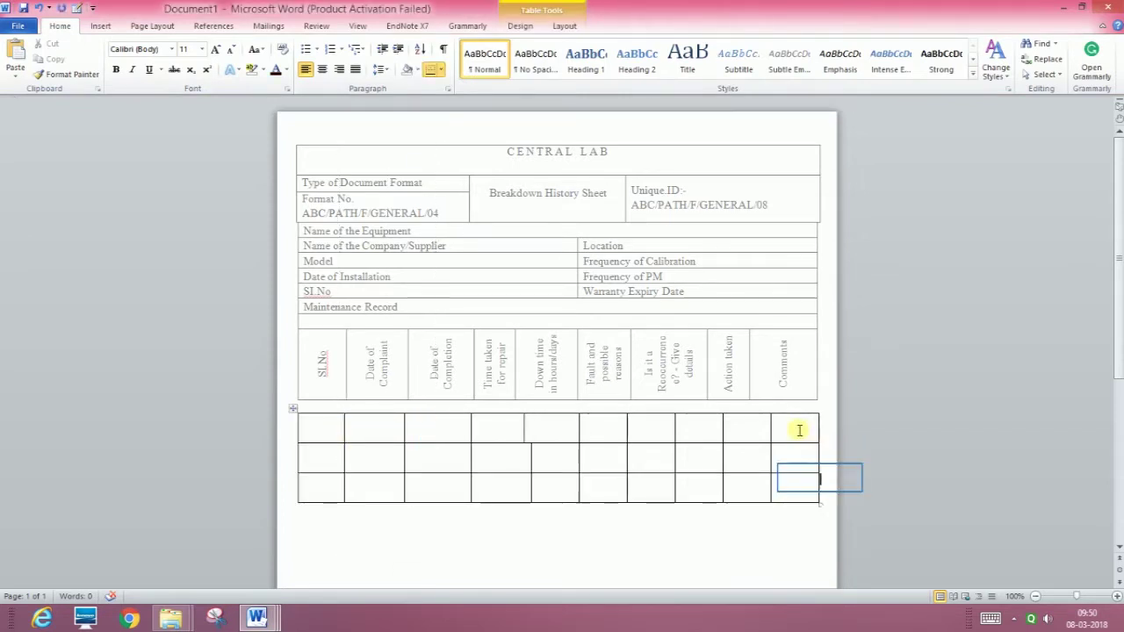
pyautogui.press('Return')
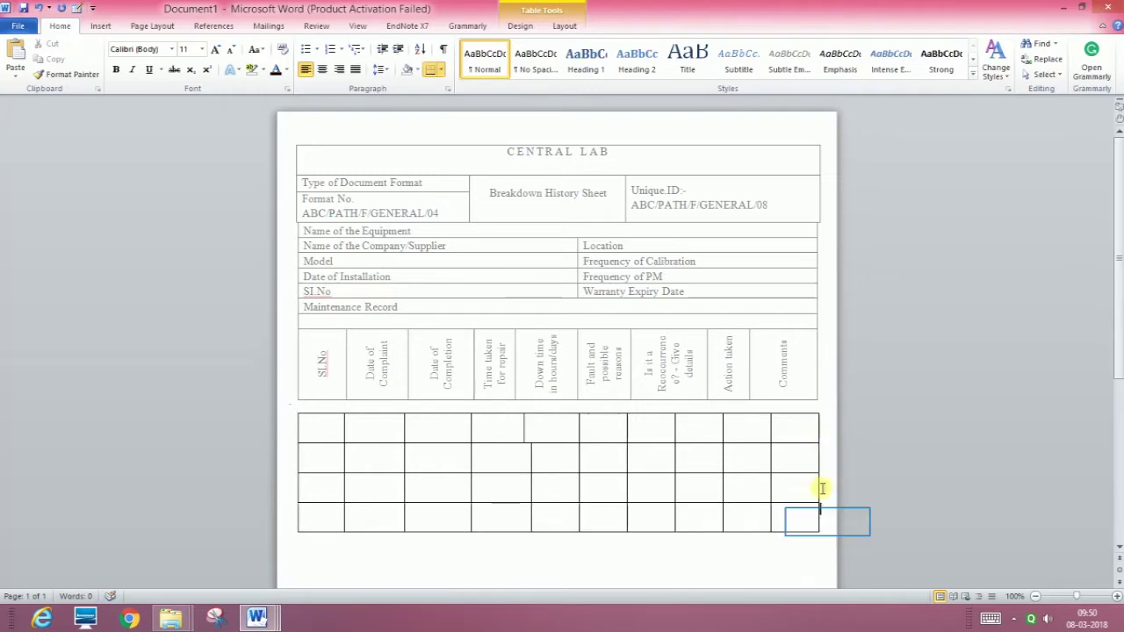
pyautogui.press('Return')
pyautogui.press('Return')
pyautogui.press('Return')
pyautogui.press('Return')
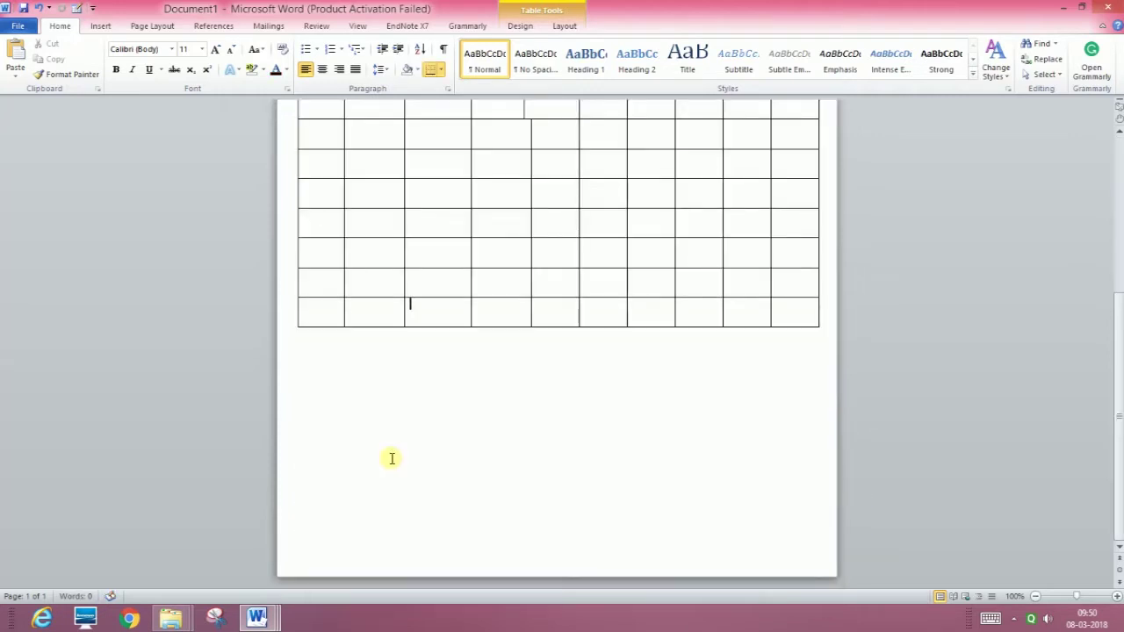
pyautogui.press('Return')
pyautogui.press('Tab')
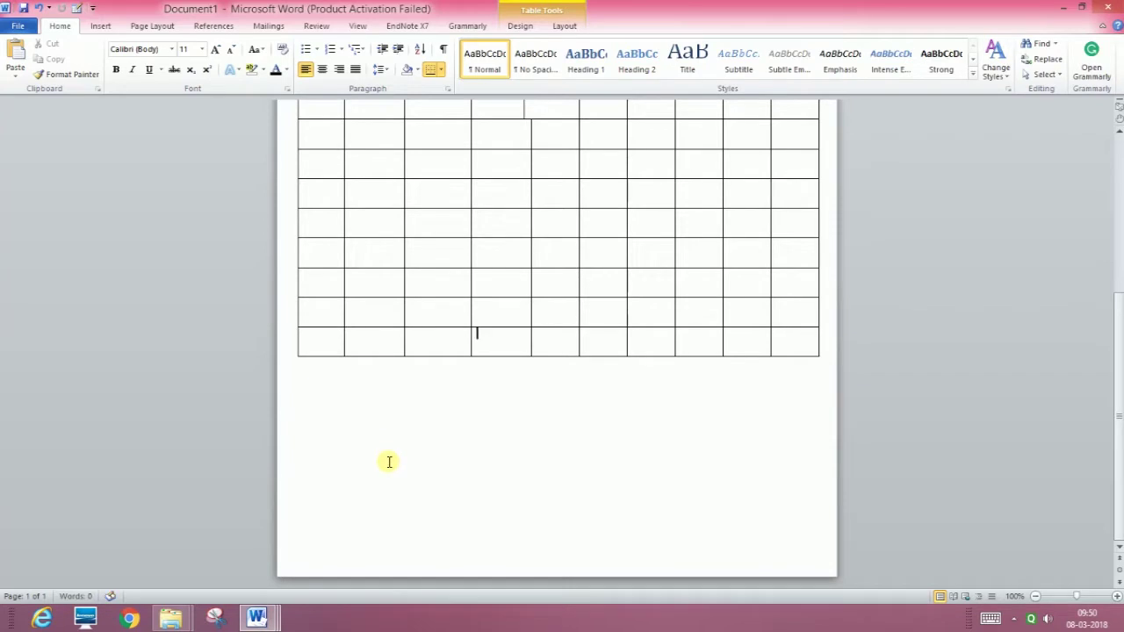
pyautogui.press('Return')
pyautogui.press('Return')
pyautogui.press('Return')
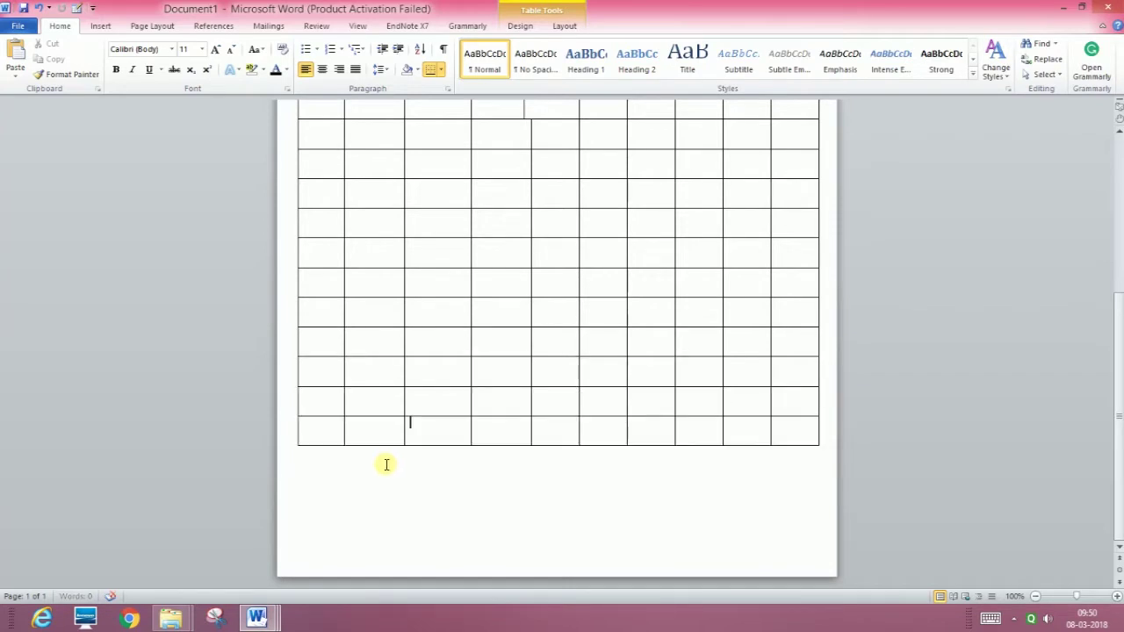
# - Make all the header table text bold
pyautogui.hotkey('ctrl', 'a')
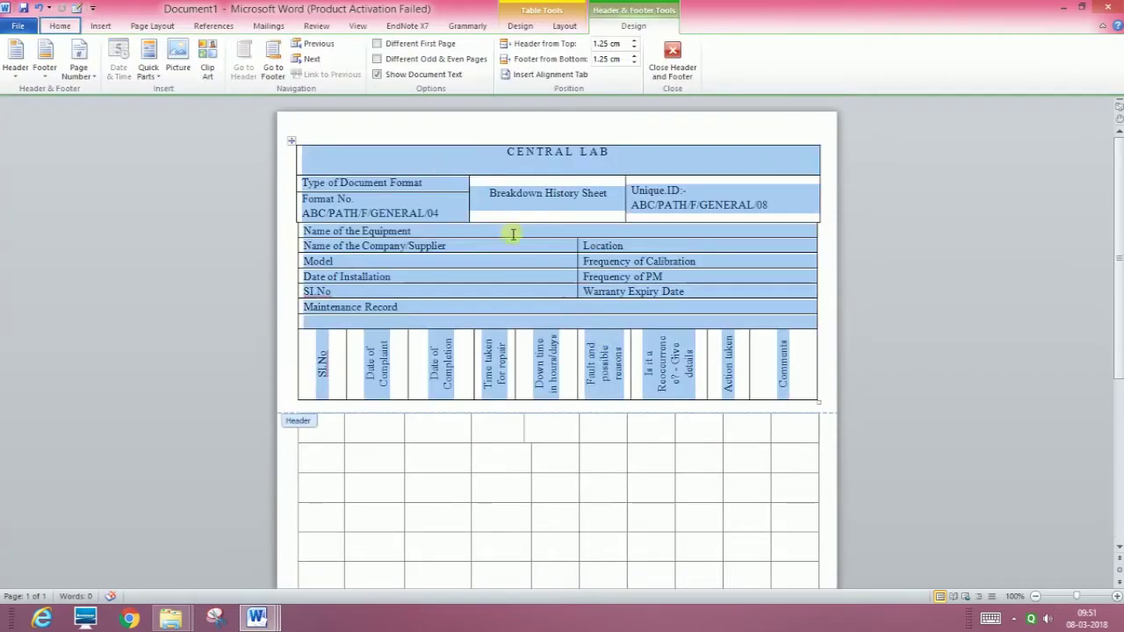
pyautogui.click(58, 24)
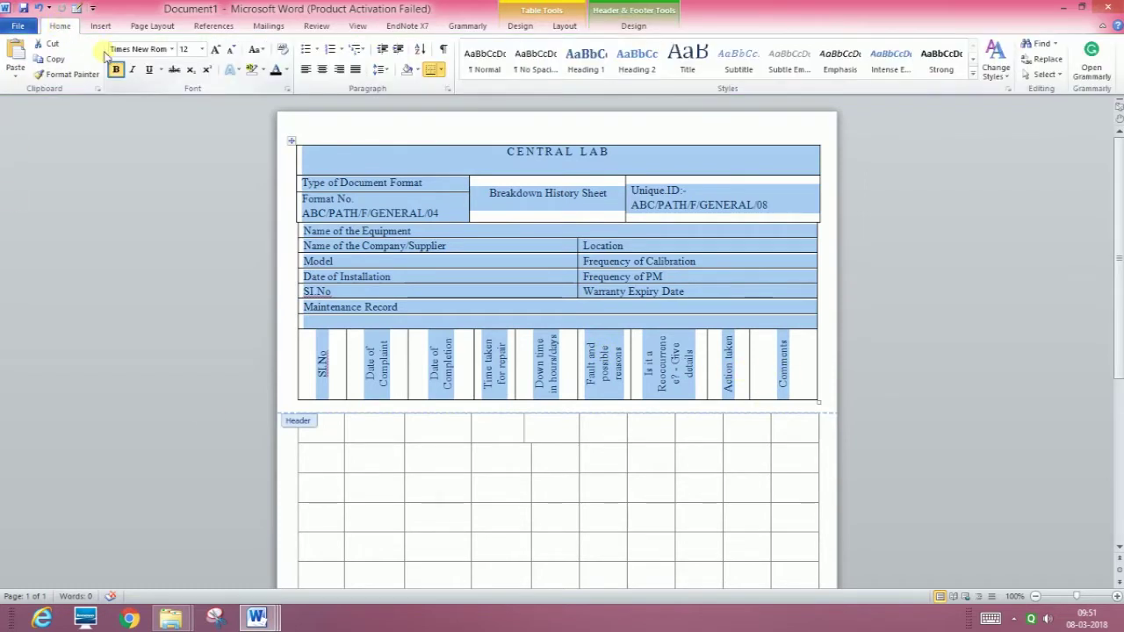
pyautogui.click(115, 69)
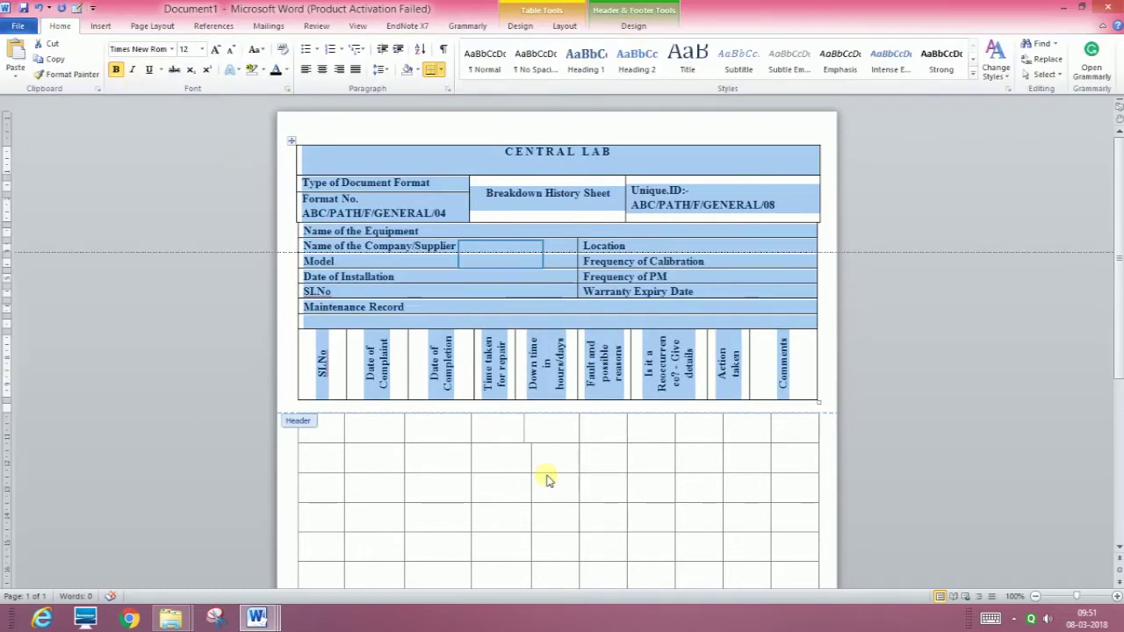
# - Highlight the Unique.ID cell text in yellow
pyautogui.click(782, 209)
pyautogui.tripleClick(720, 206)
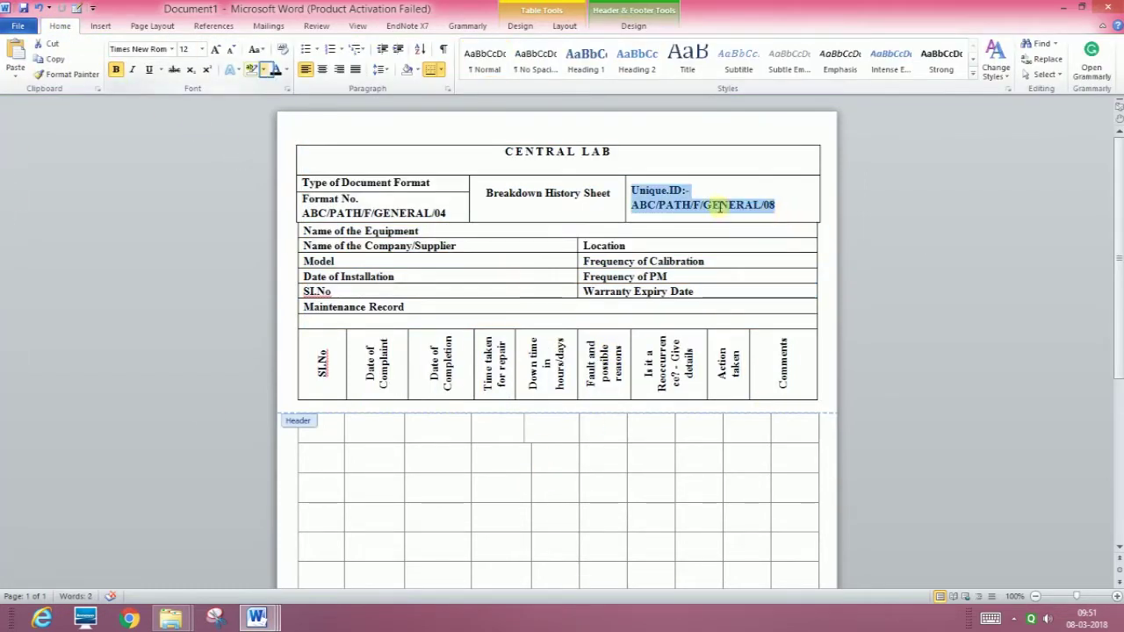
pyautogui.click(261, 70)
pyautogui.click(172, 90)
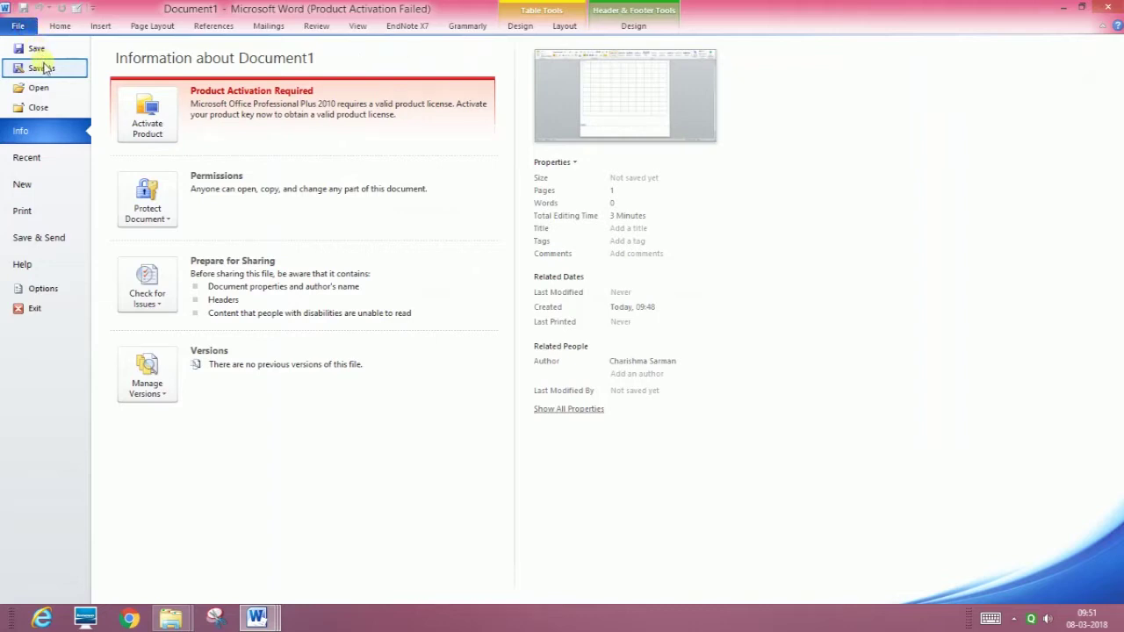
# - Save the form as 'fORMAT LAB EQUIPMENT', choosing Desktop from the recent locations list
pyautogui.click(42, 68)
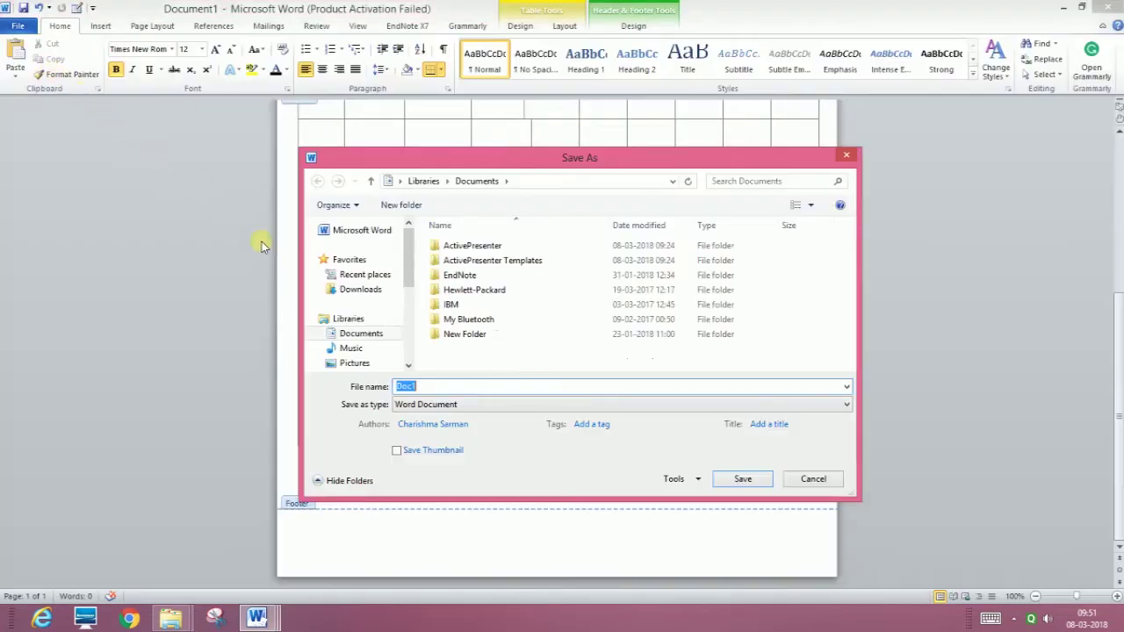
pyautogui.scroll(-3, 412, 278)
pyautogui.scroll(3, 390, 337)
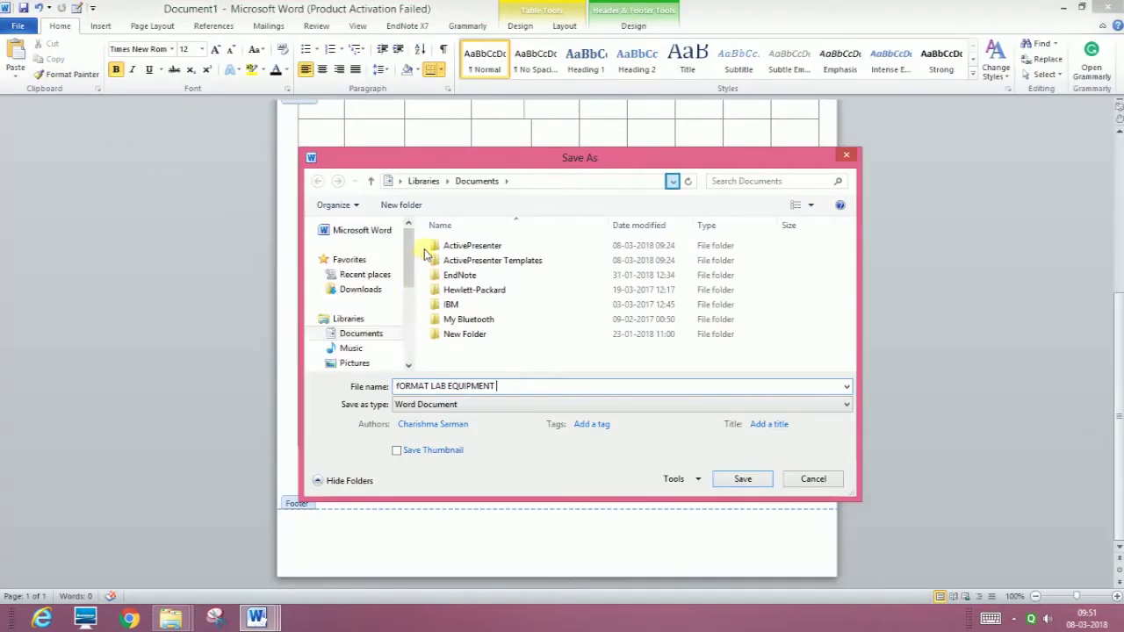
pyautogui.click(672, 180)
pyautogui.click(671, 180)
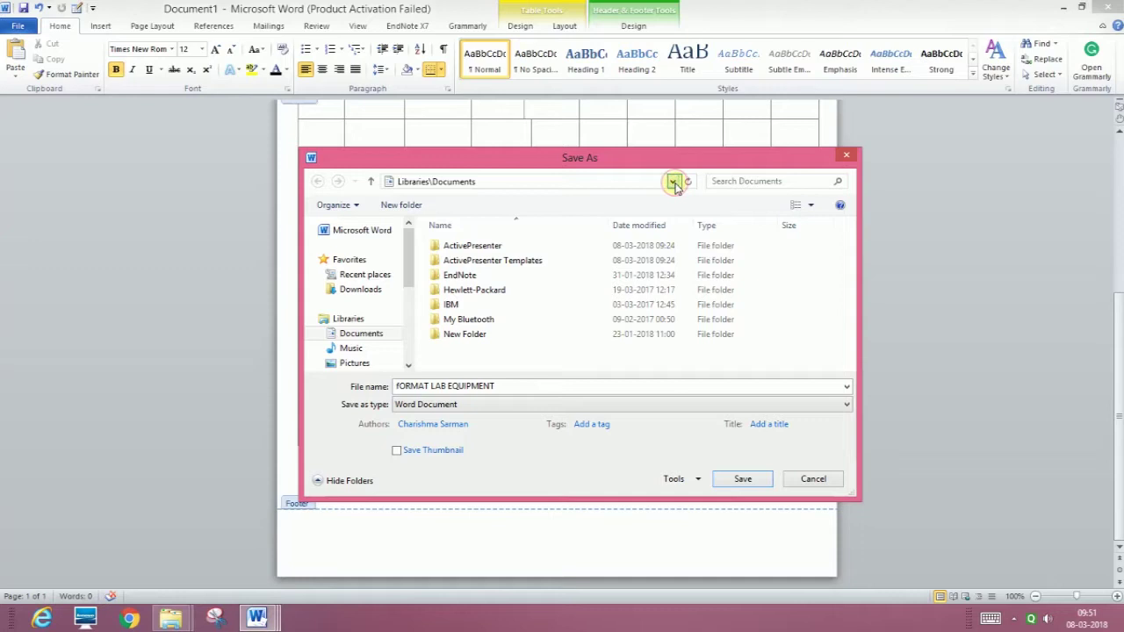
pyautogui.click(520, 197)
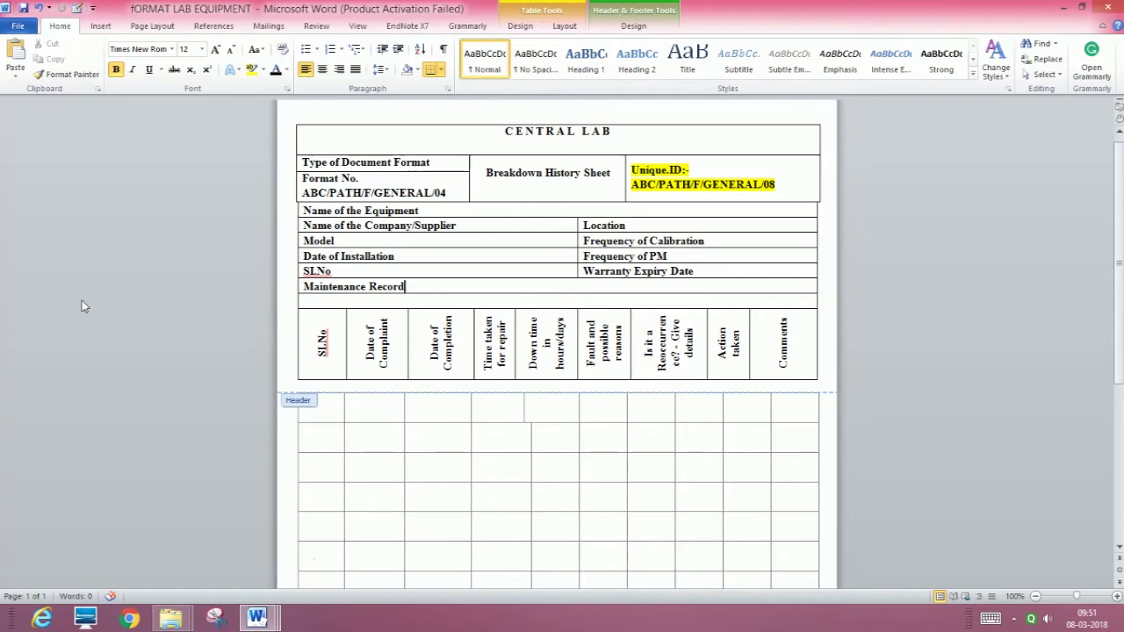
# - Encrypt fORMAT LAB EQUIPMENT with a password, entering and confirming the password
pyautogui.click(29, 28)
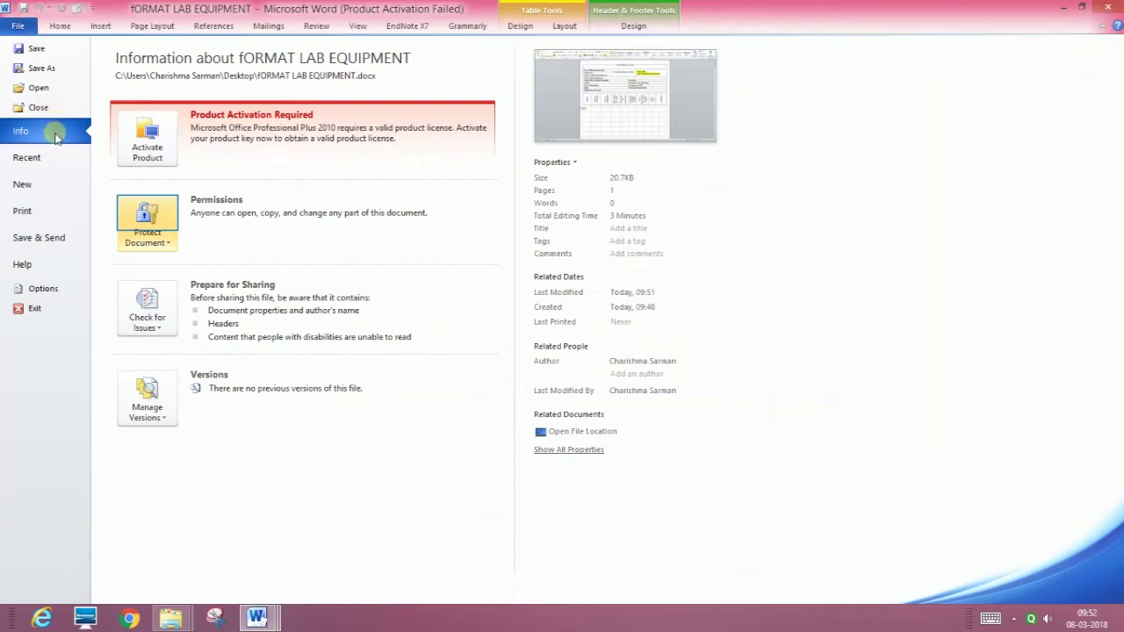
pyautogui.click(171, 233)
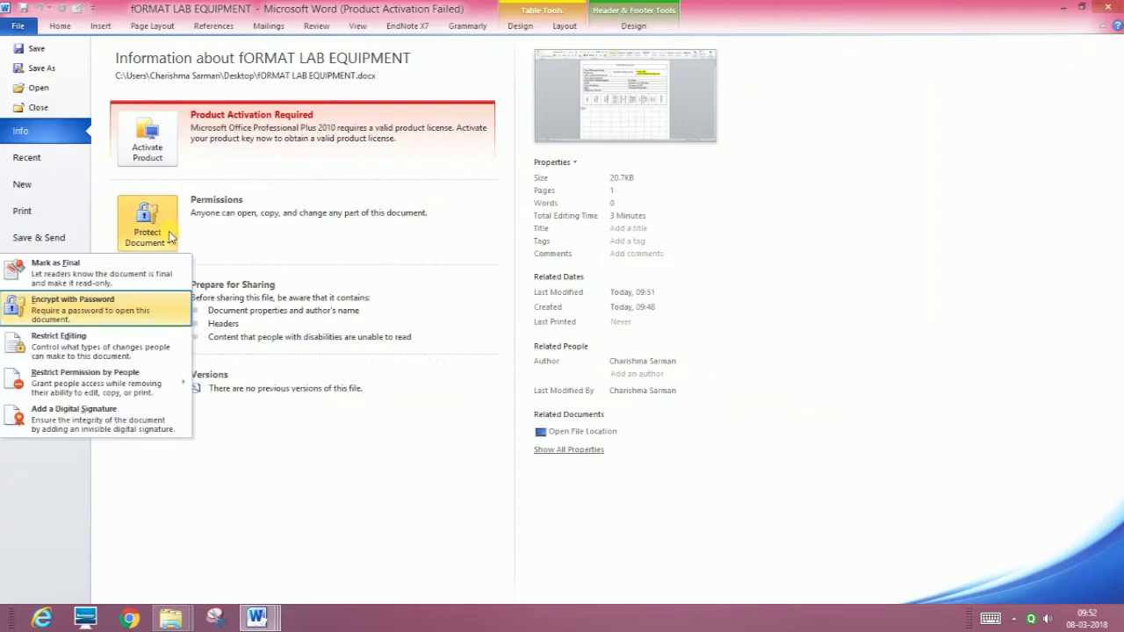
pyautogui.click(141, 323)
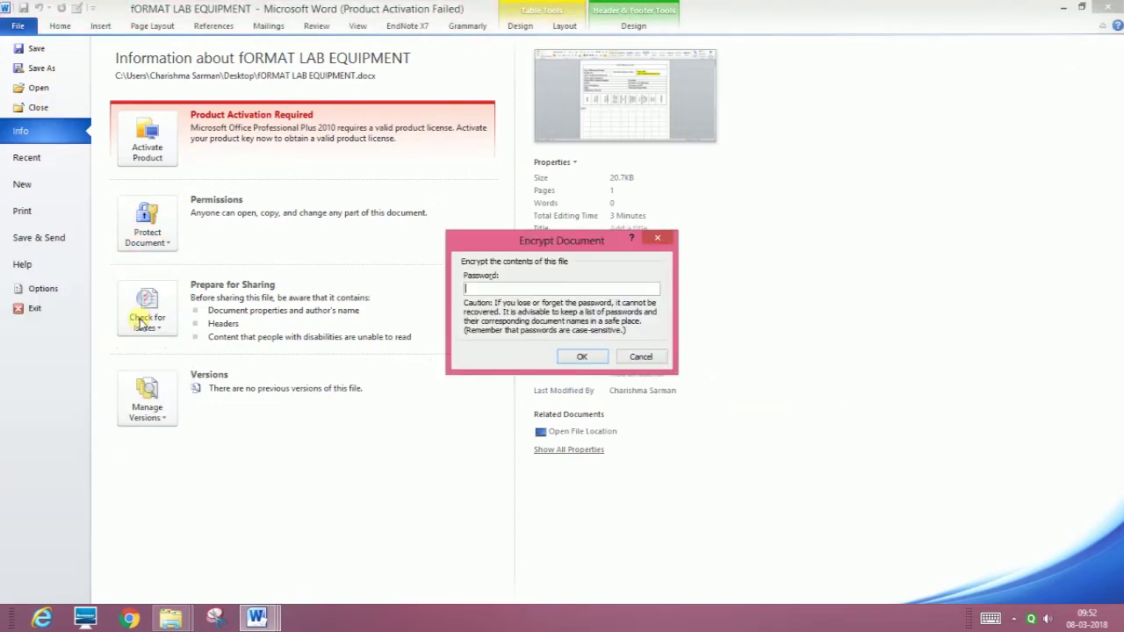
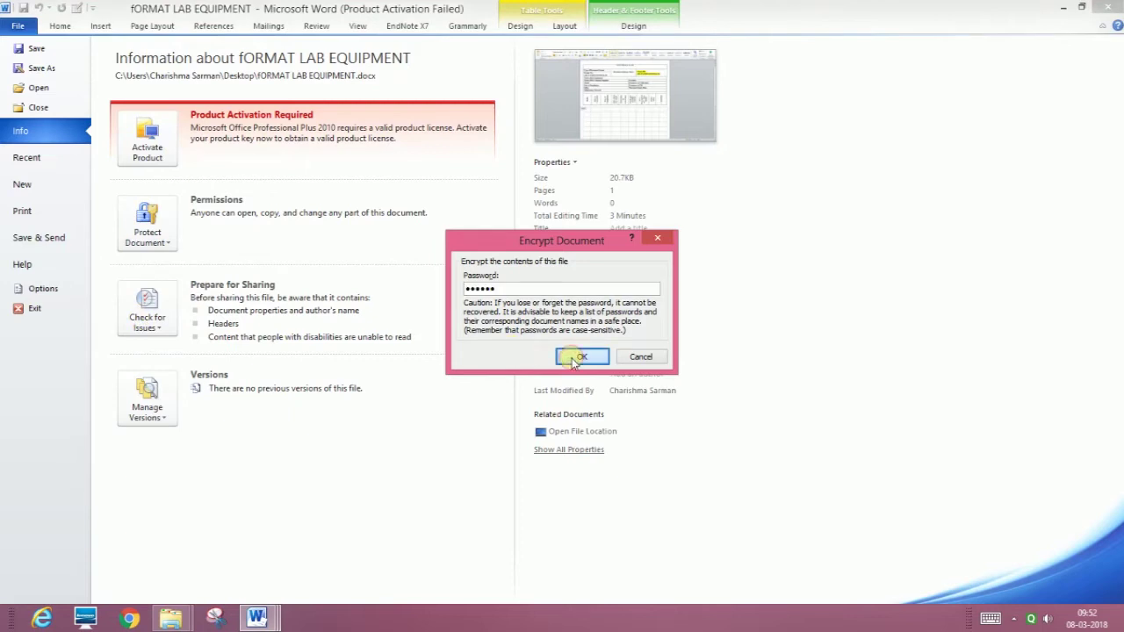
pyautogui.click(576, 356)
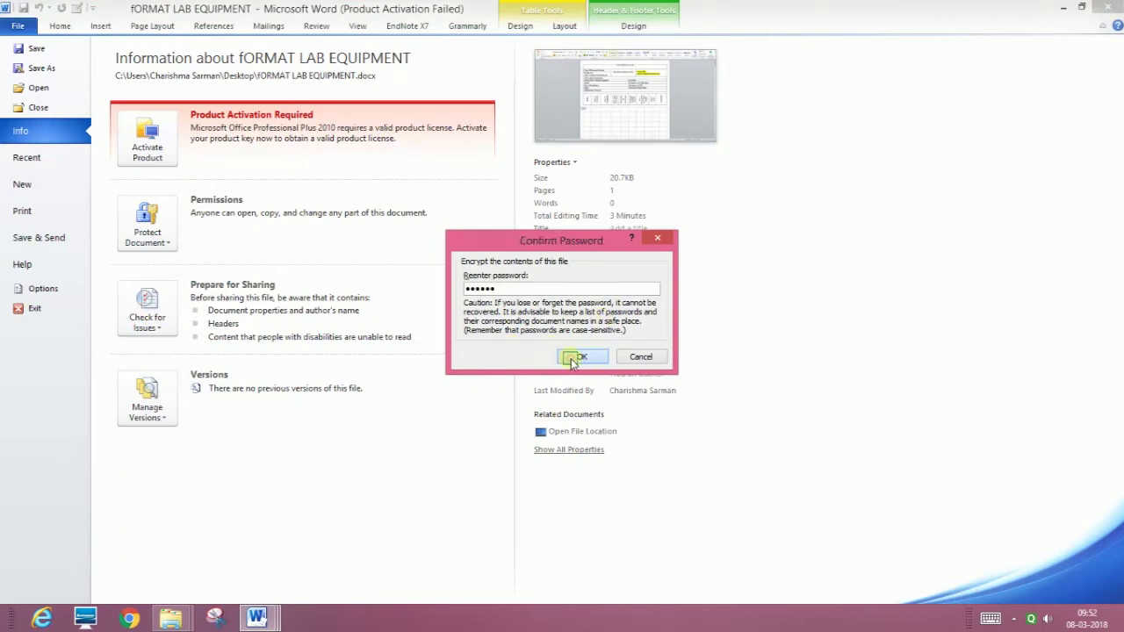
pyautogui.click(573, 359)
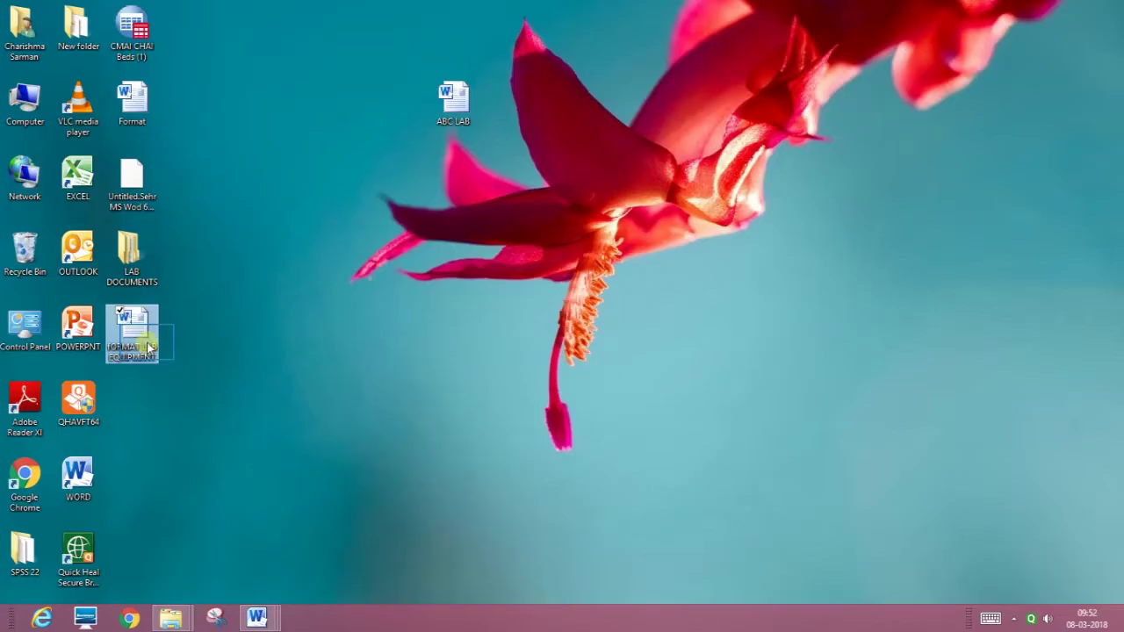
# - Open the protected form with its password, then create an ABC Lab Docs folder on the desktop
pyautogui.rightClick(147, 348)
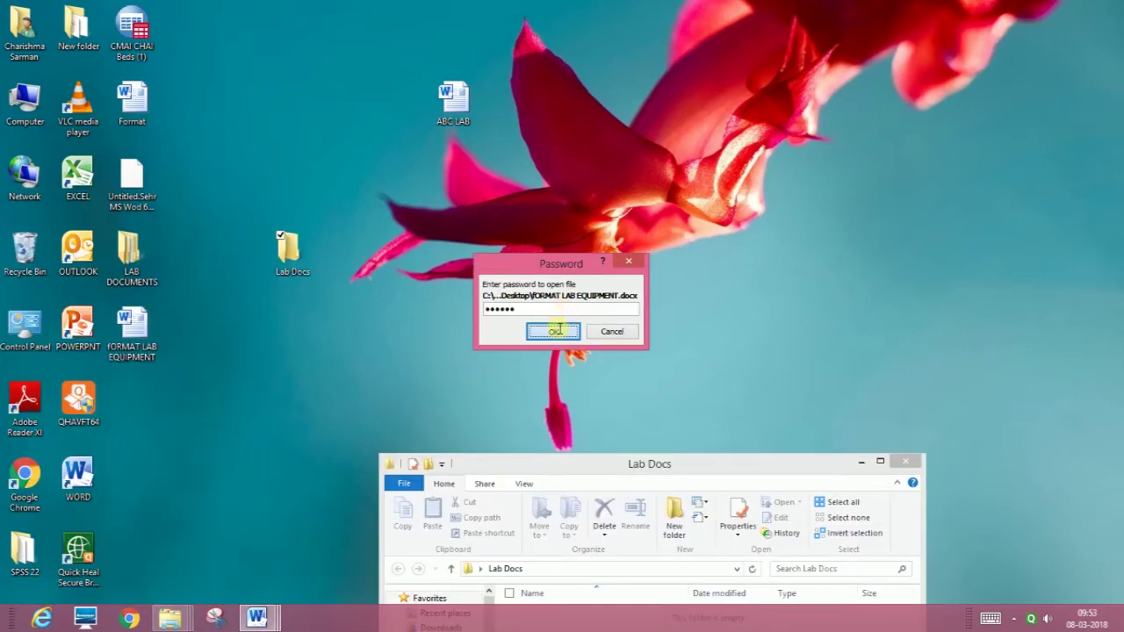
pyautogui.click(555, 331)
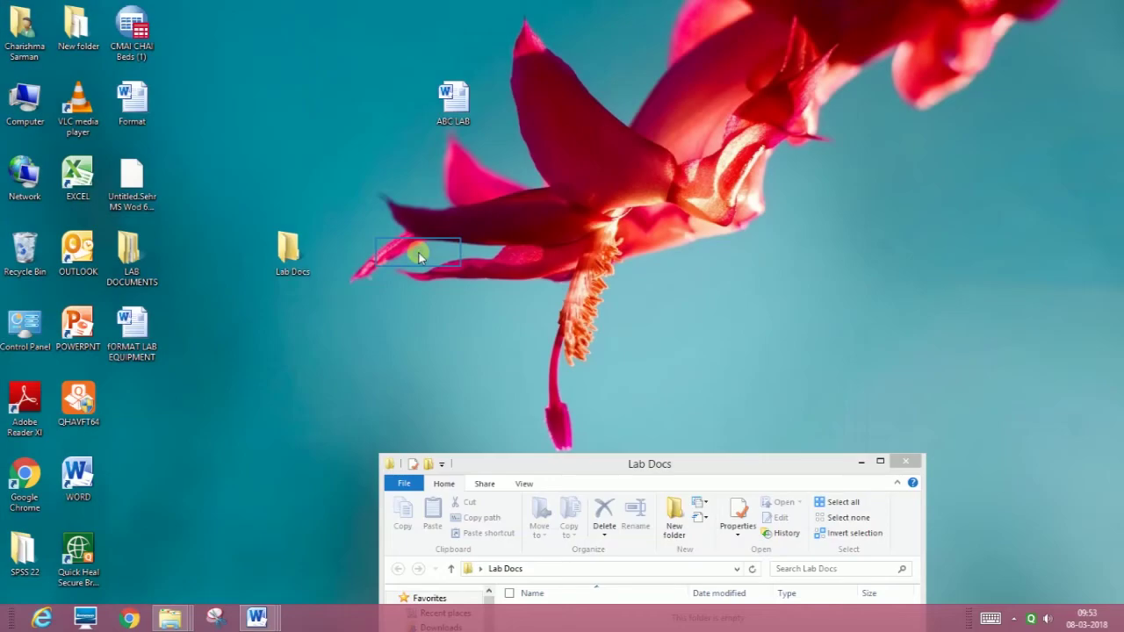
pyautogui.rightClick(416, 252)
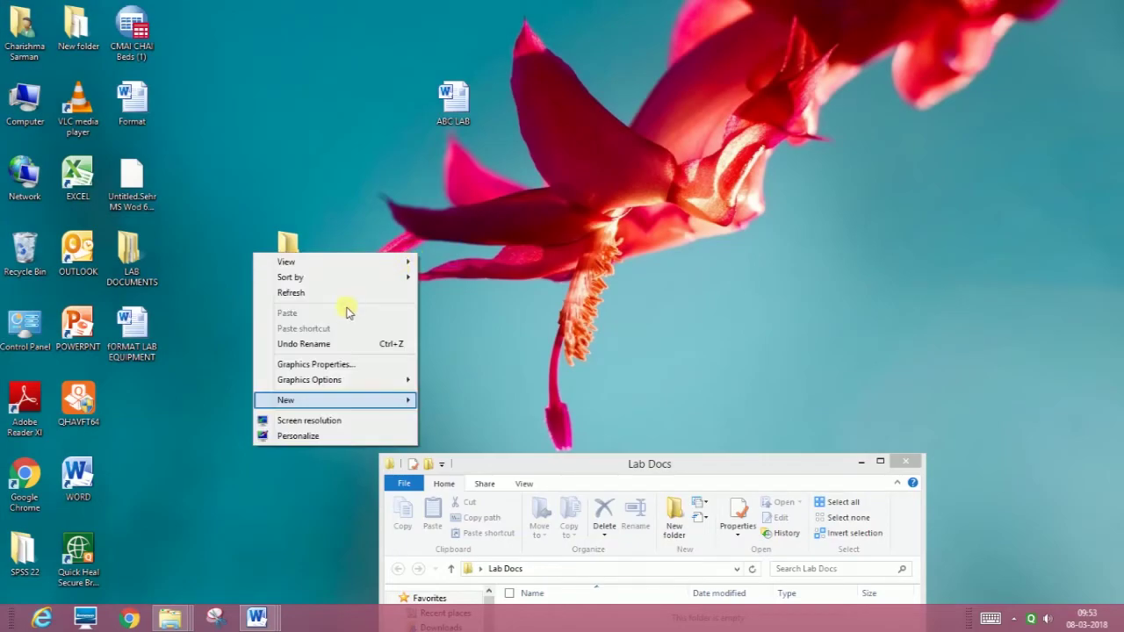
pyautogui.moveTo(333, 401)
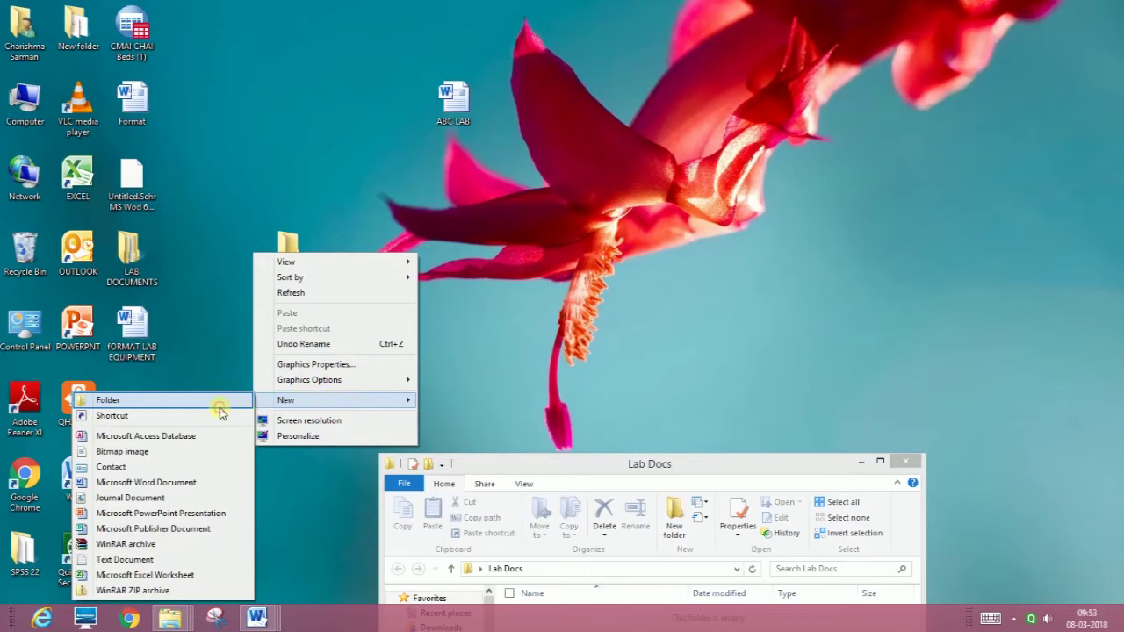
pyautogui.click(221, 402)
pyautogui.write('BC')
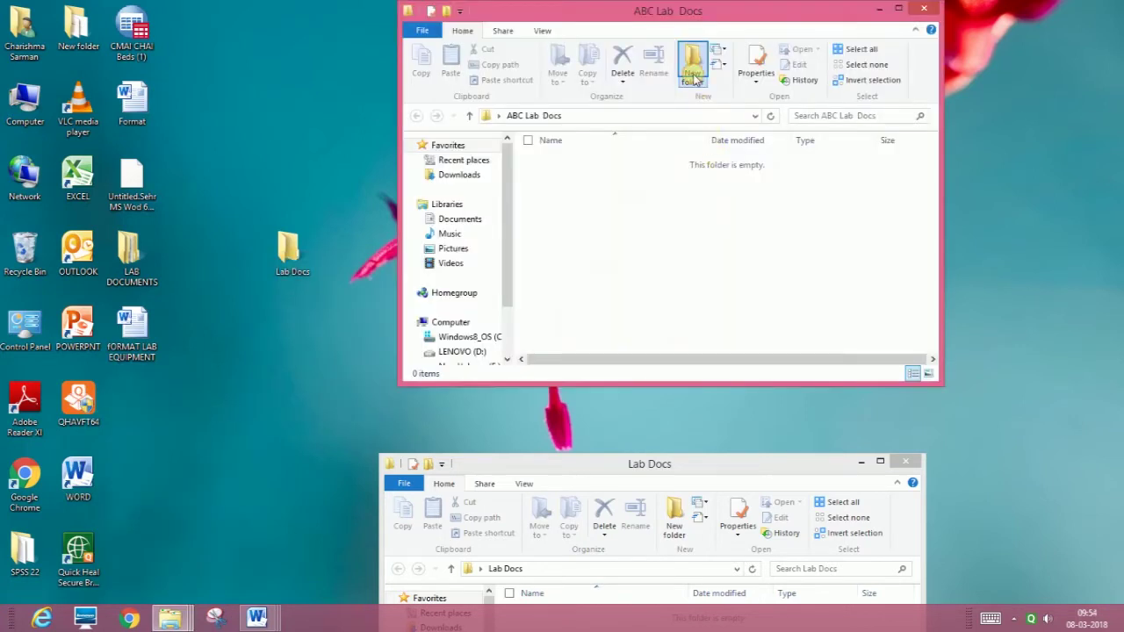
# - Add subfolders Level I, Level II and Level III and move the form into the lab folders
pyautogui.click(691, 74)
pyautogui.click(691, 75)
pyautogui.click(691, 74)
pyautogui.click(562, 161)
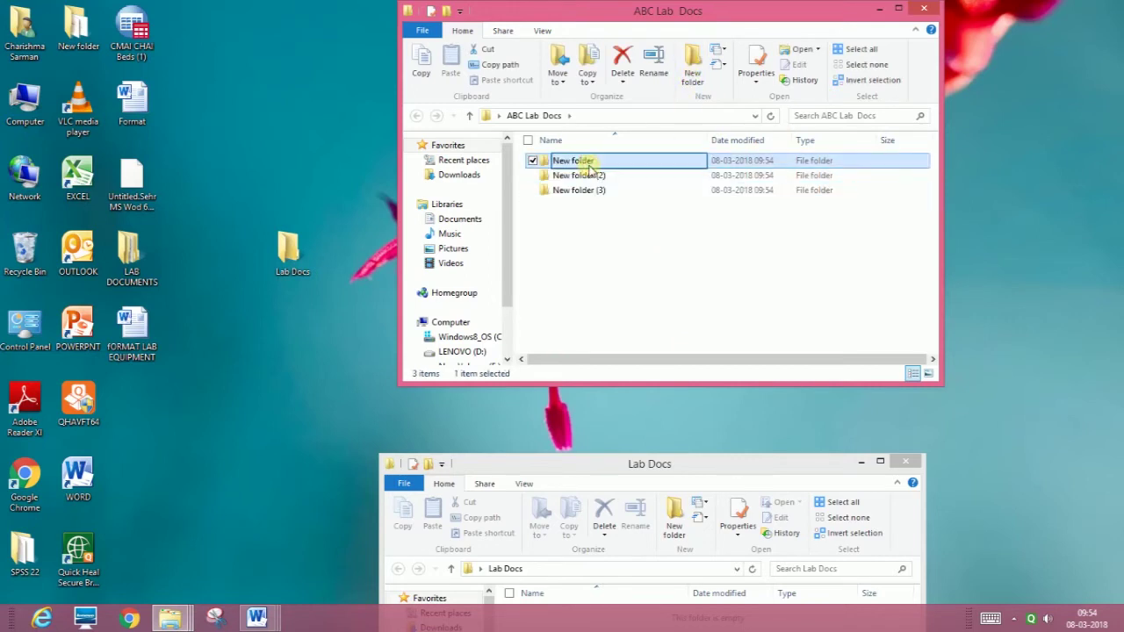
pyautogui.rightClick(562, 161)
pyautogui.click(496, 454)
pyautogui.write('L')
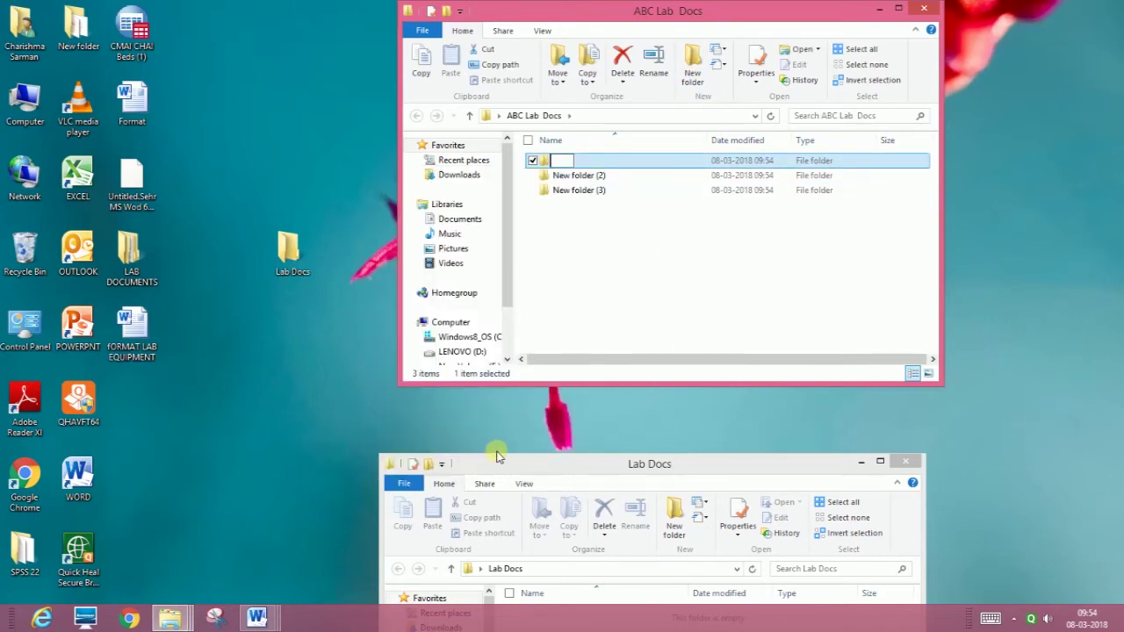
pyautogui.write('evel I')
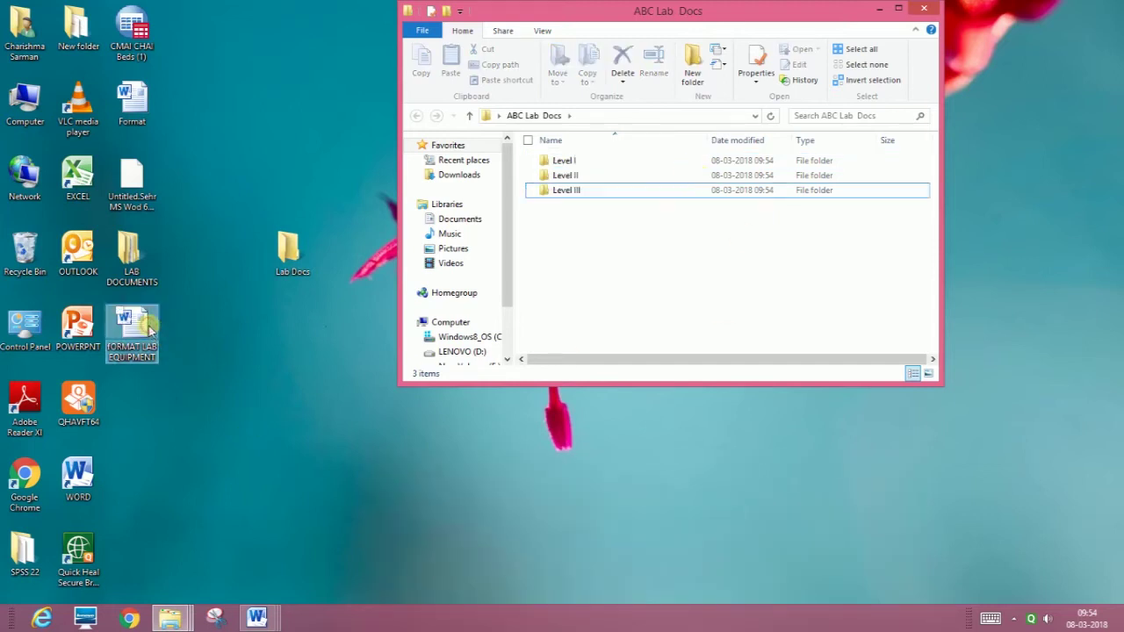
pyautogui.moveTo(137, 326)
pyautogui.mouseDown()
pyautogui.moveTo(694, 230)
pyautogui.moveTo(697, 201)
pyautogui.mouseUp()
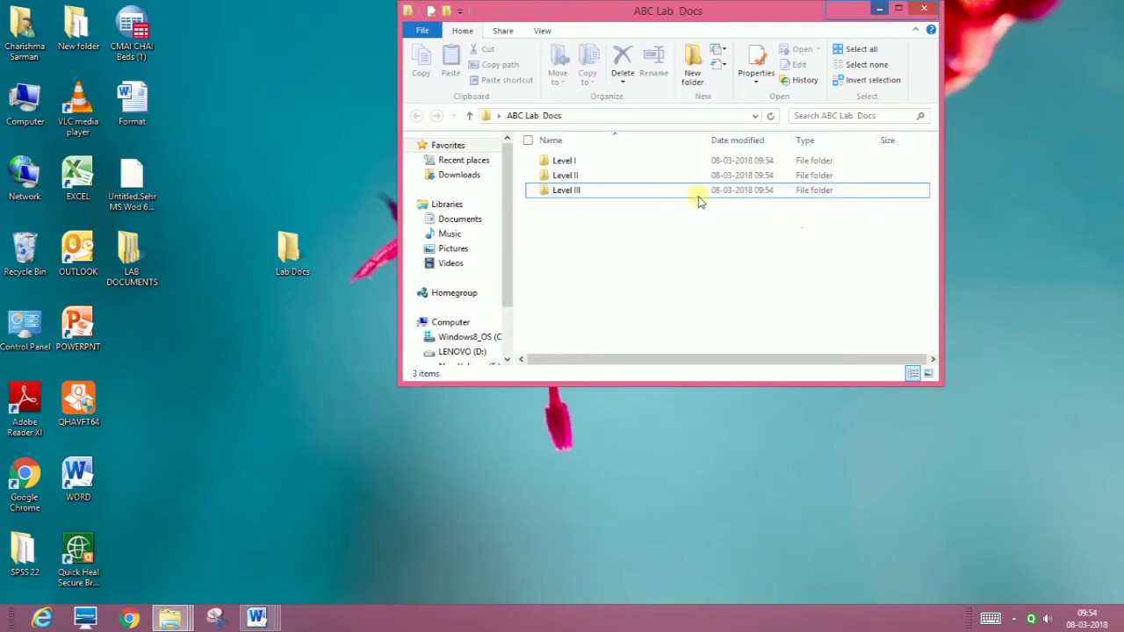